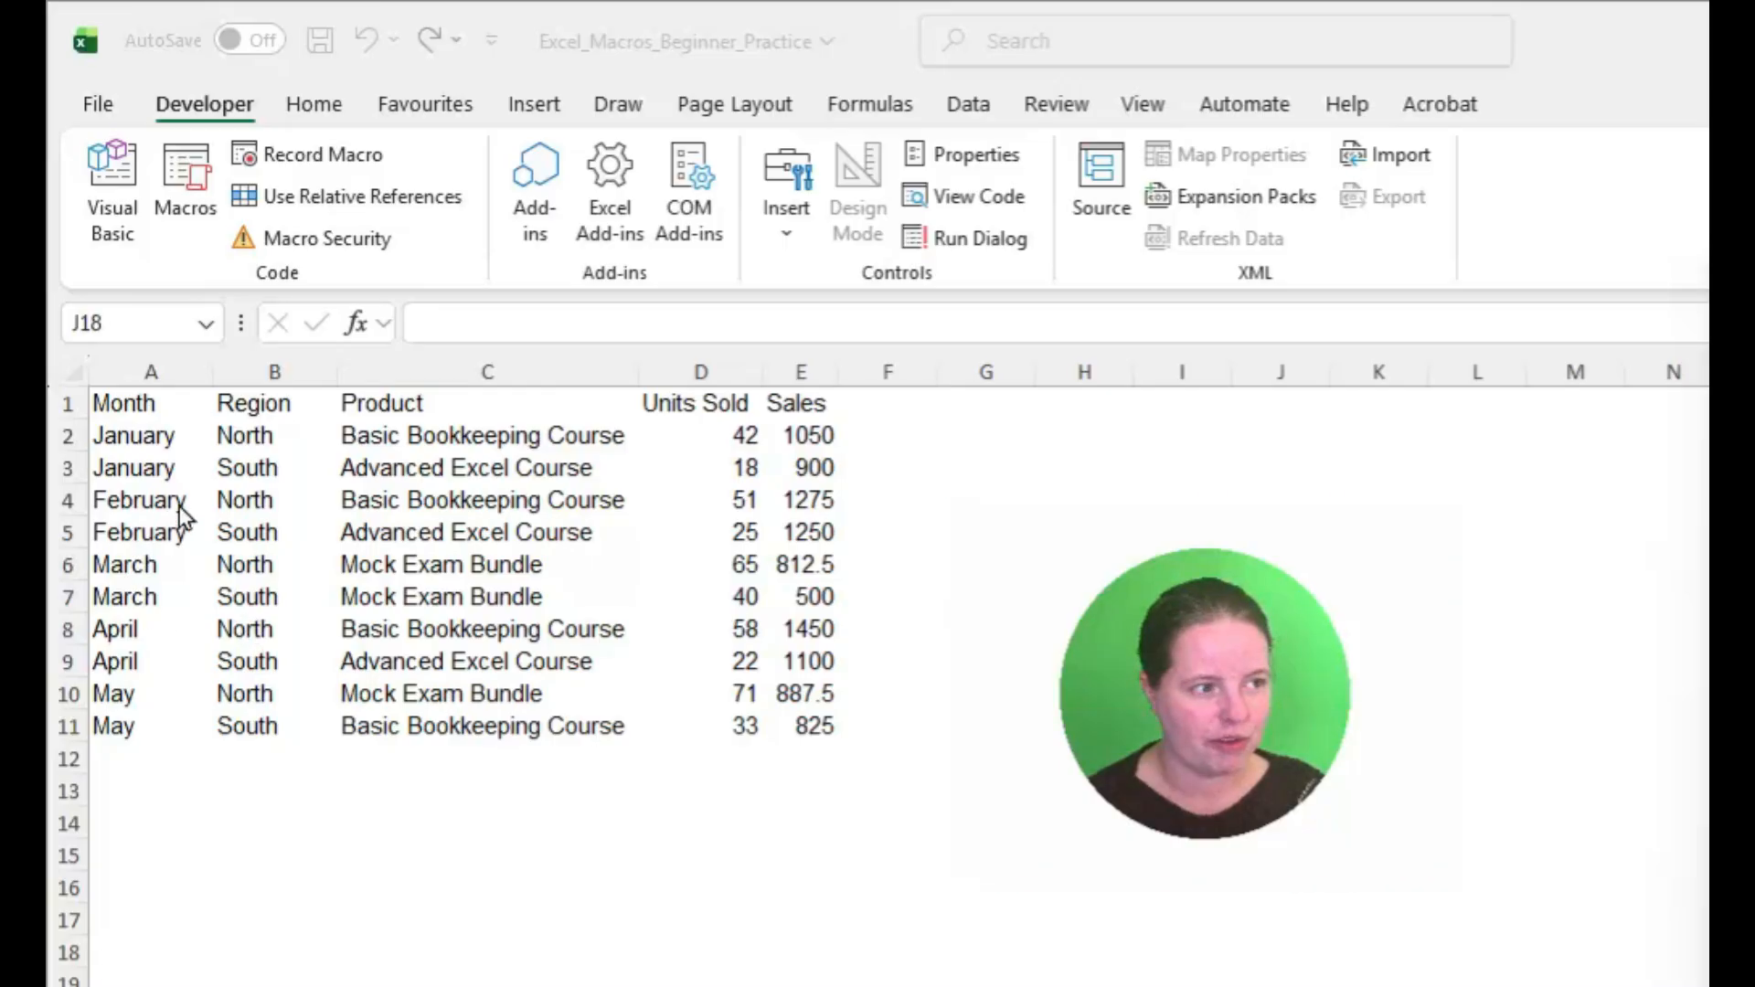
{"action": "left_click_drag", "start_coordinate": [145, 403], "coordinate": [792, 729]}
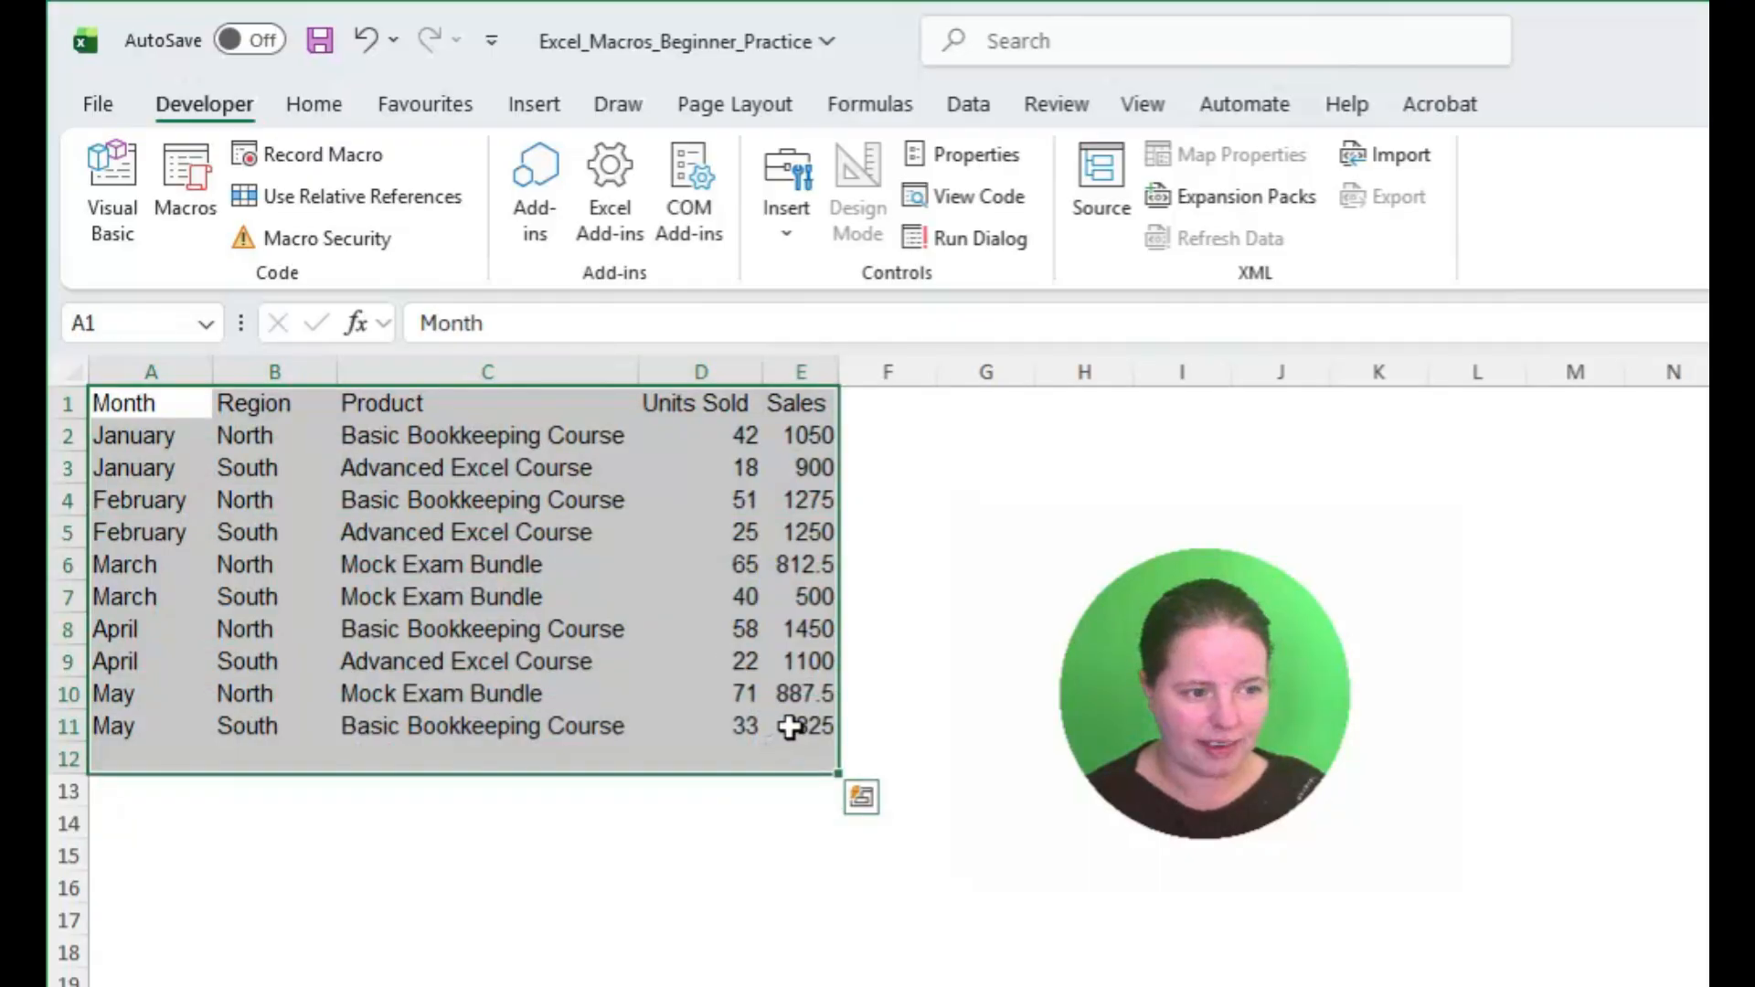
{"action": "left_click", "coordinate": [794, 724]}
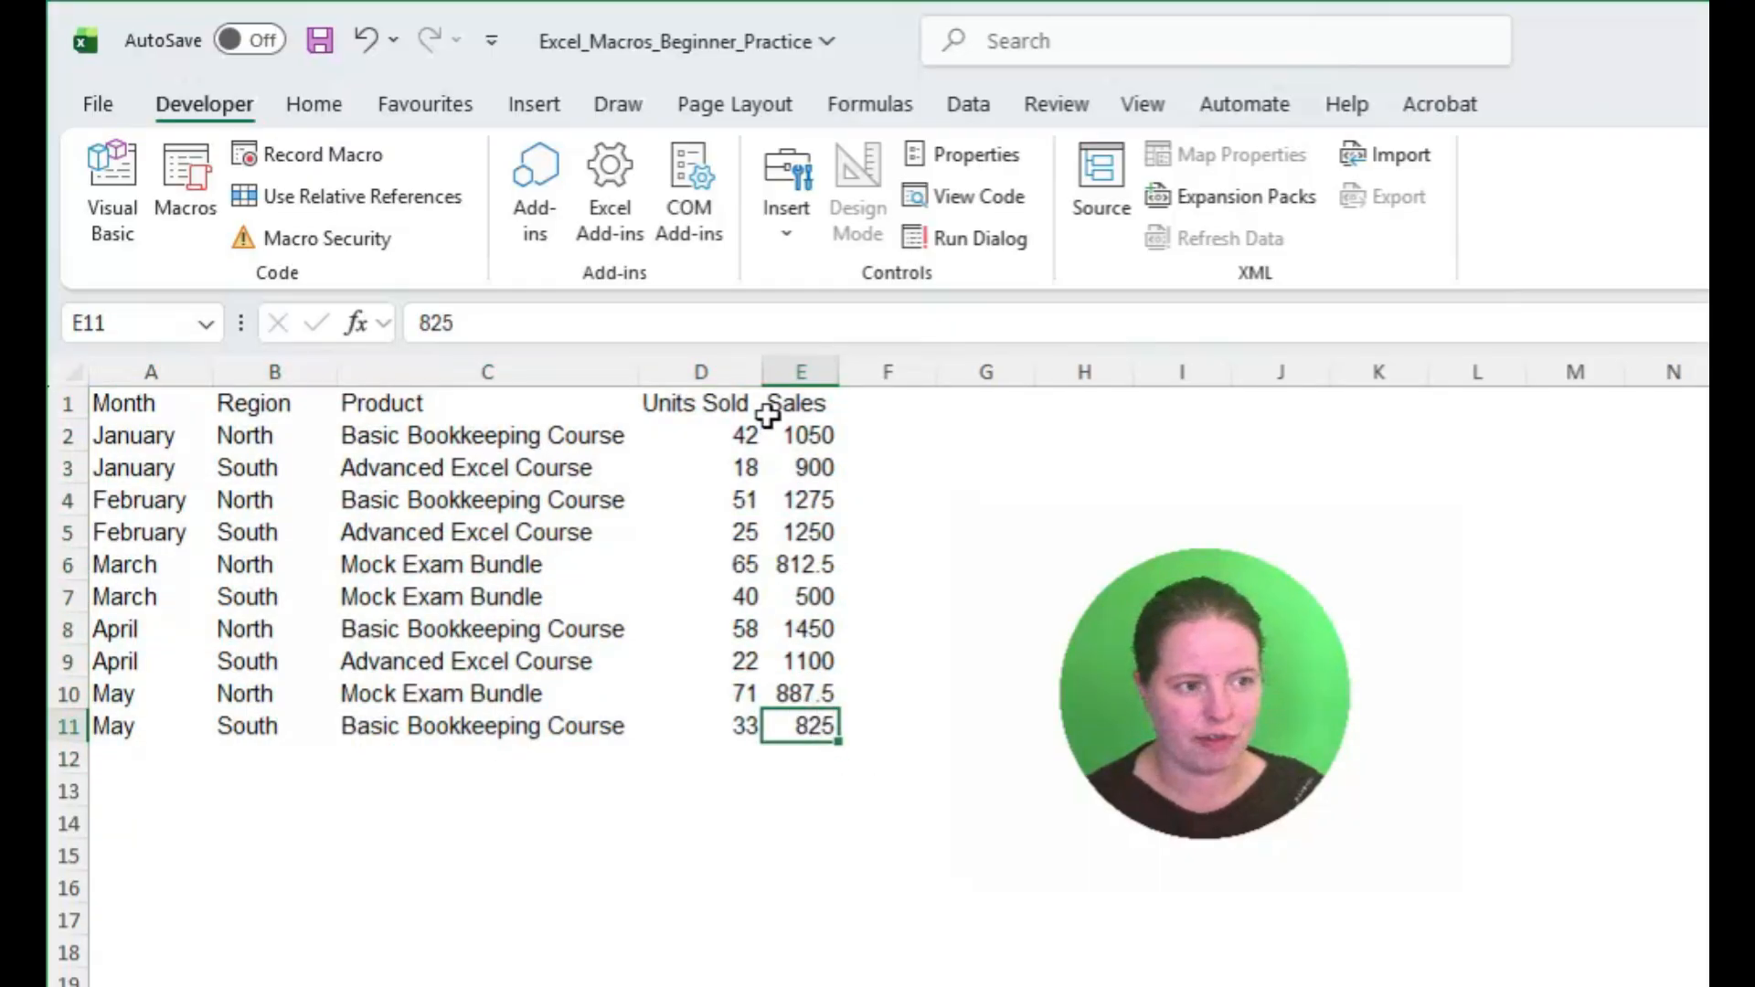
{"action": "left_click_drag", "start_coordinate": [796, 403], "coordinate": [181, 405]}
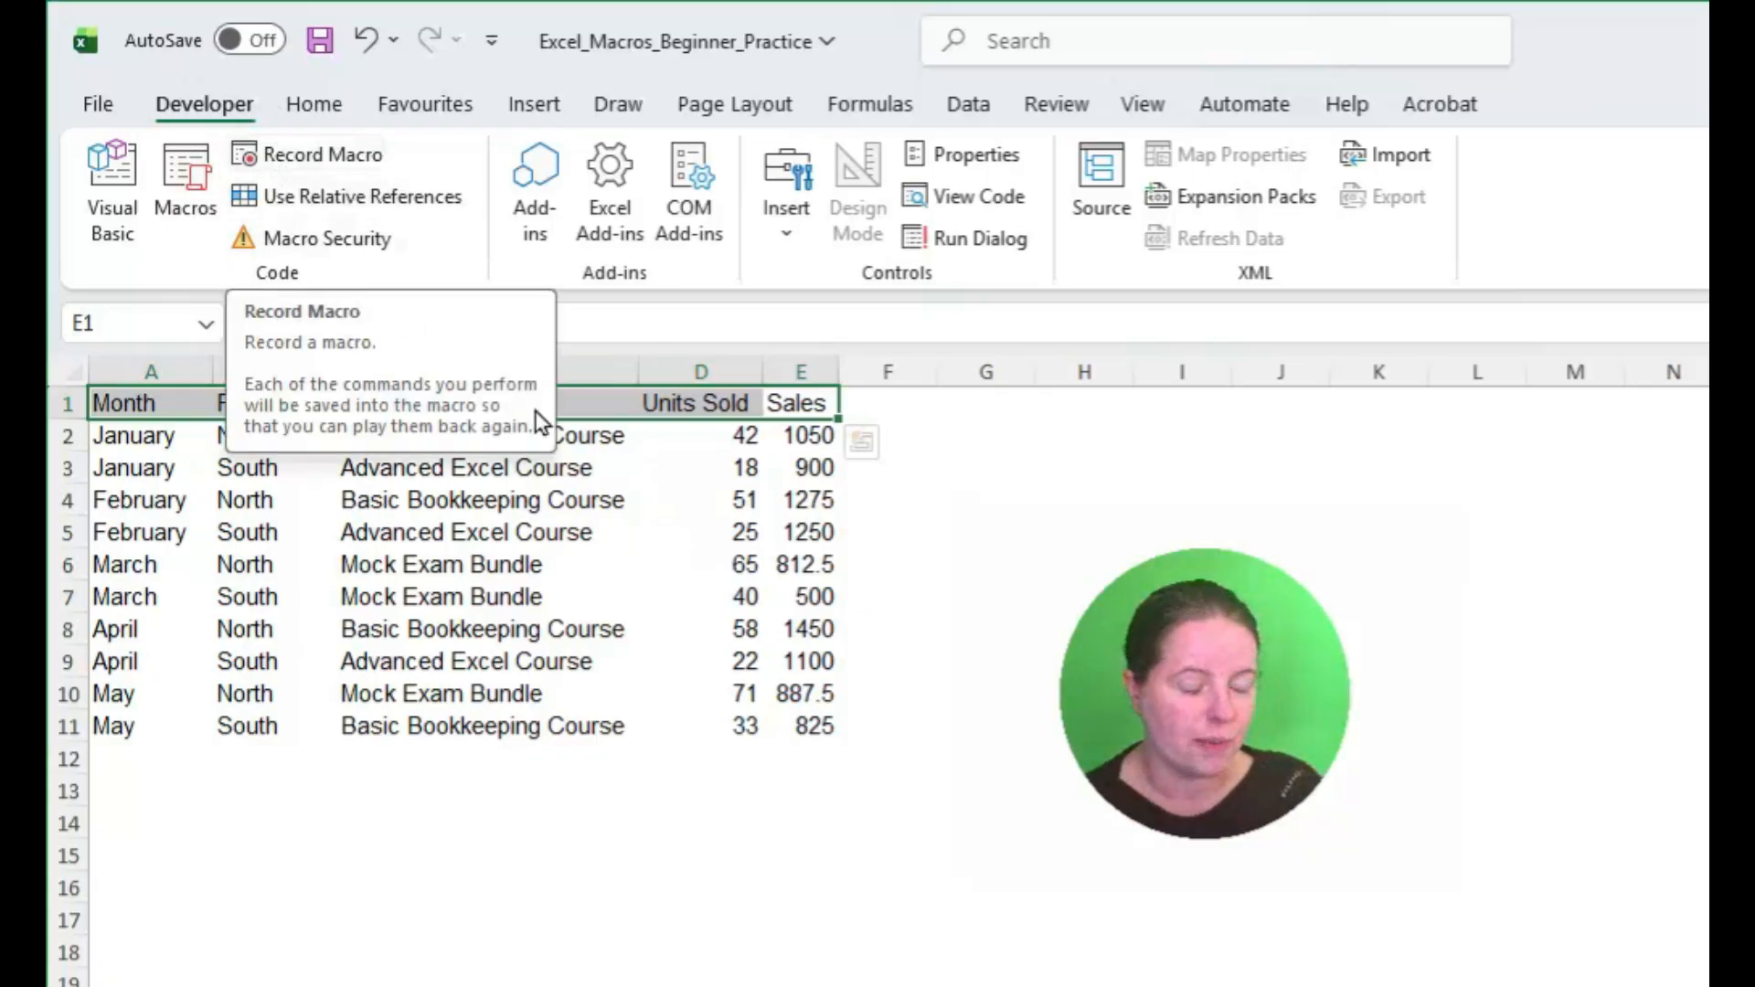
{"action": "left_click", "coordinate": [674, 588]}
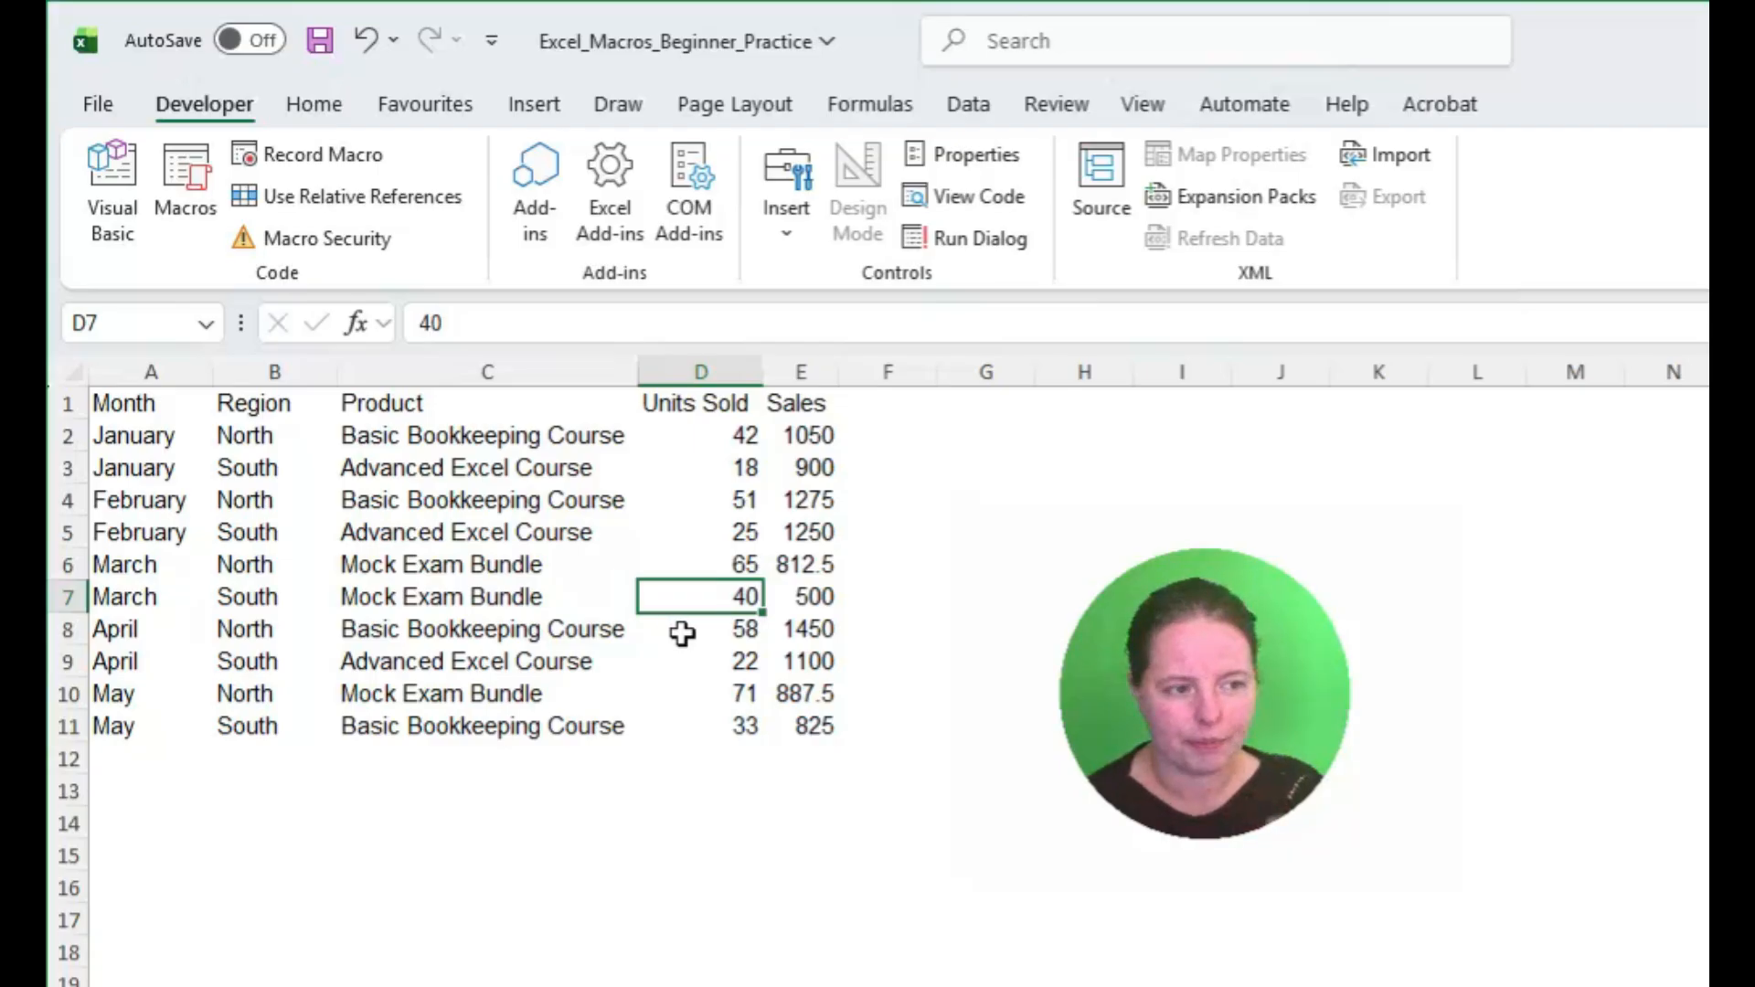
{"action": "left_click_drag", "start_coordinate": [149, 401], "coordinate": [803, 731]}
{"action": "left_click", "coordinate": [803, 727]}
{"action": "left_click", "coordinate": [672, 441]}
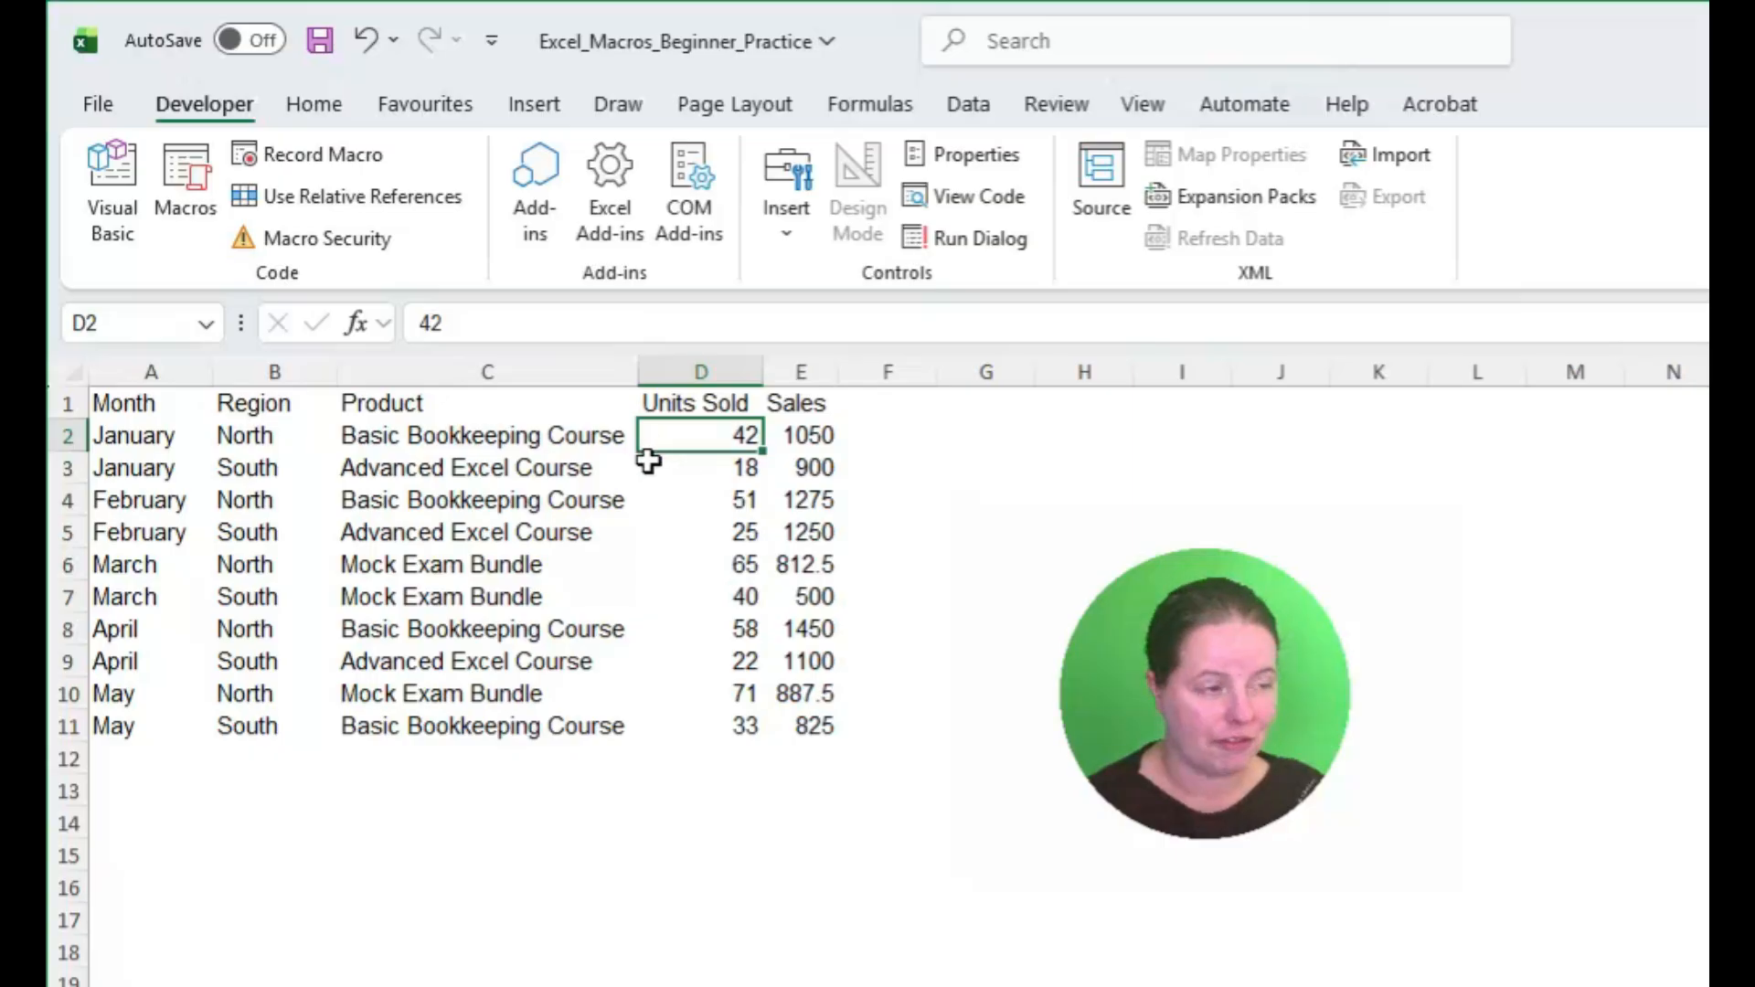
Step: Start recording a macro named Salesreport, stored in This Workbook
{"action": "left_click", "coordinate": [296, 153]}
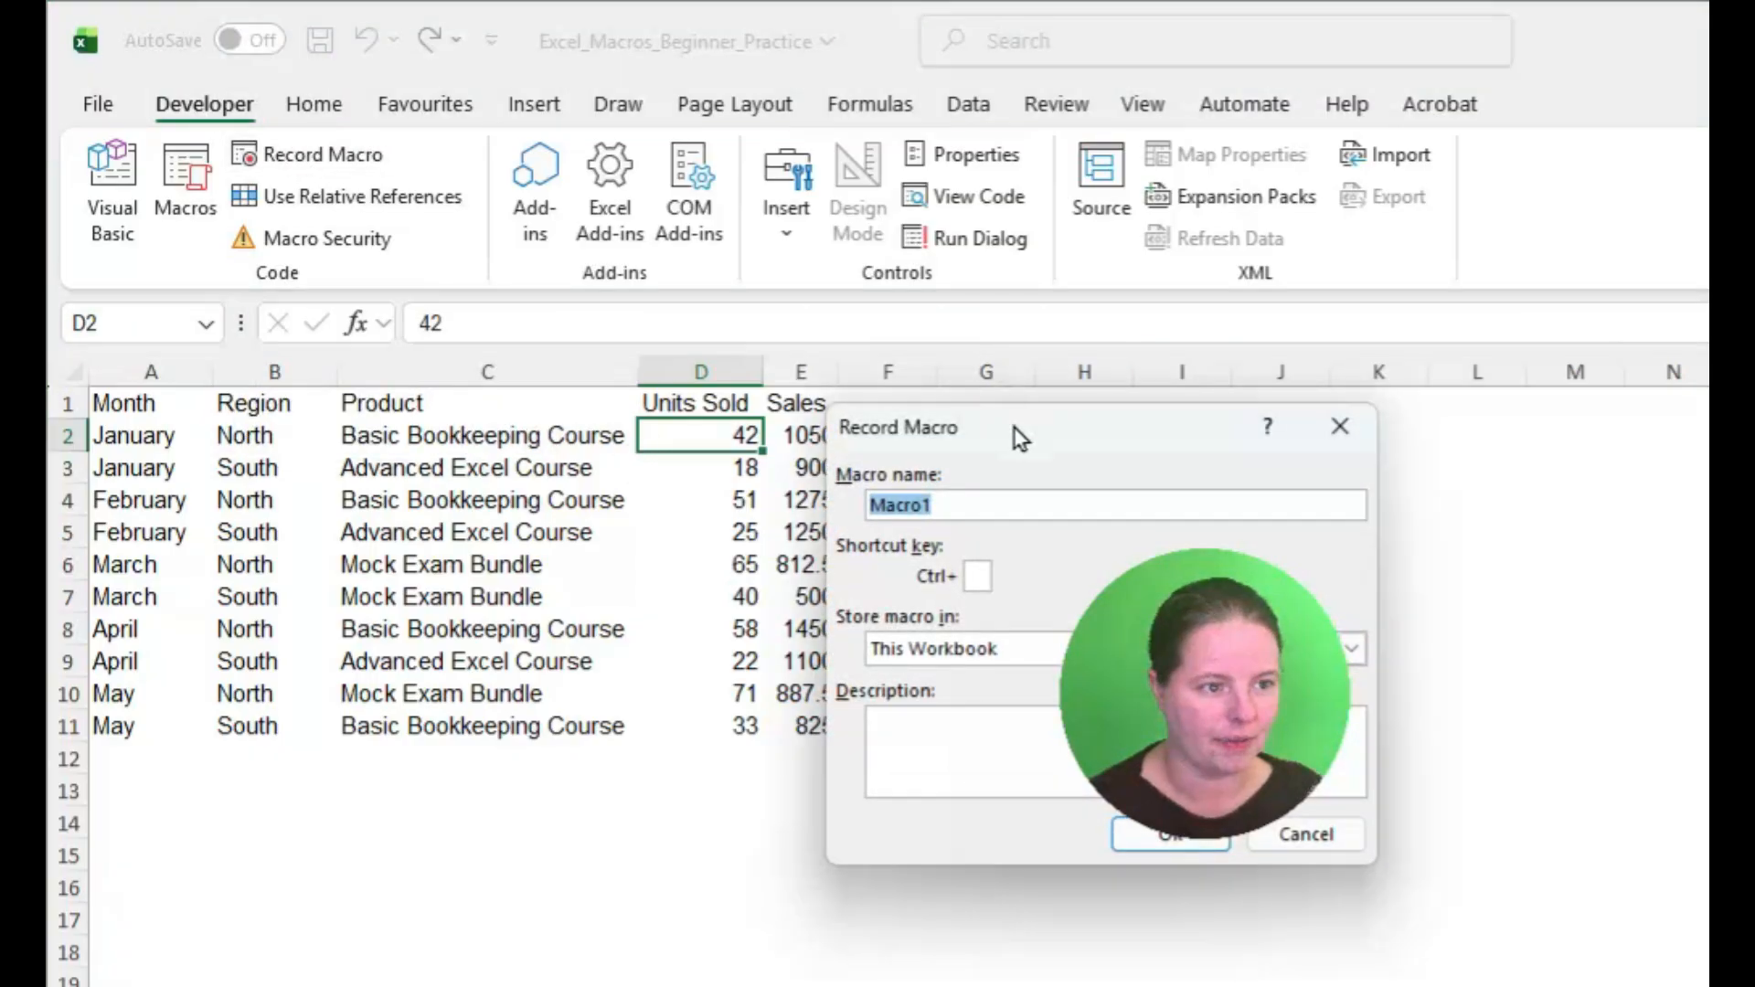
{"action": "left_click_drag", "start_coordinate": [1012, 435], "coordinate": [410, 812]}
{"action": "left_click_drag", "start_coordinate": [337, 649], "coordinate": [331, 636]}
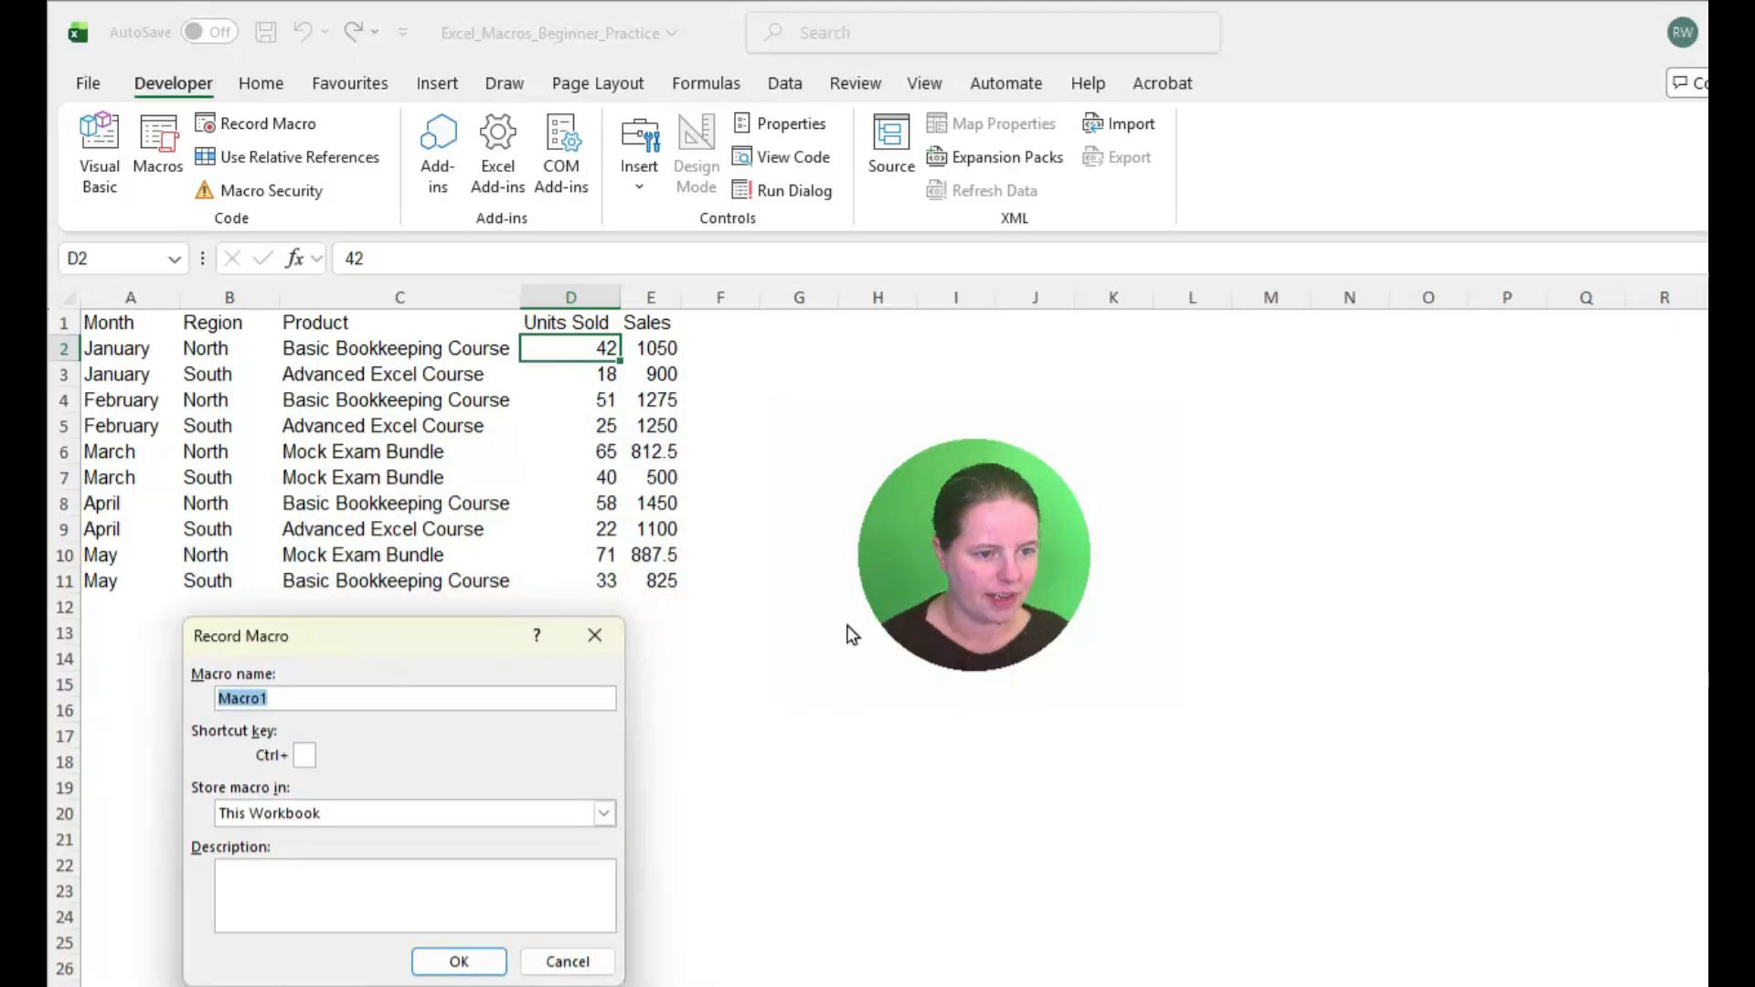
{"action": "left_click_drag", "start_coordinate": [971, 612], "coordinate": [1066, 849]}
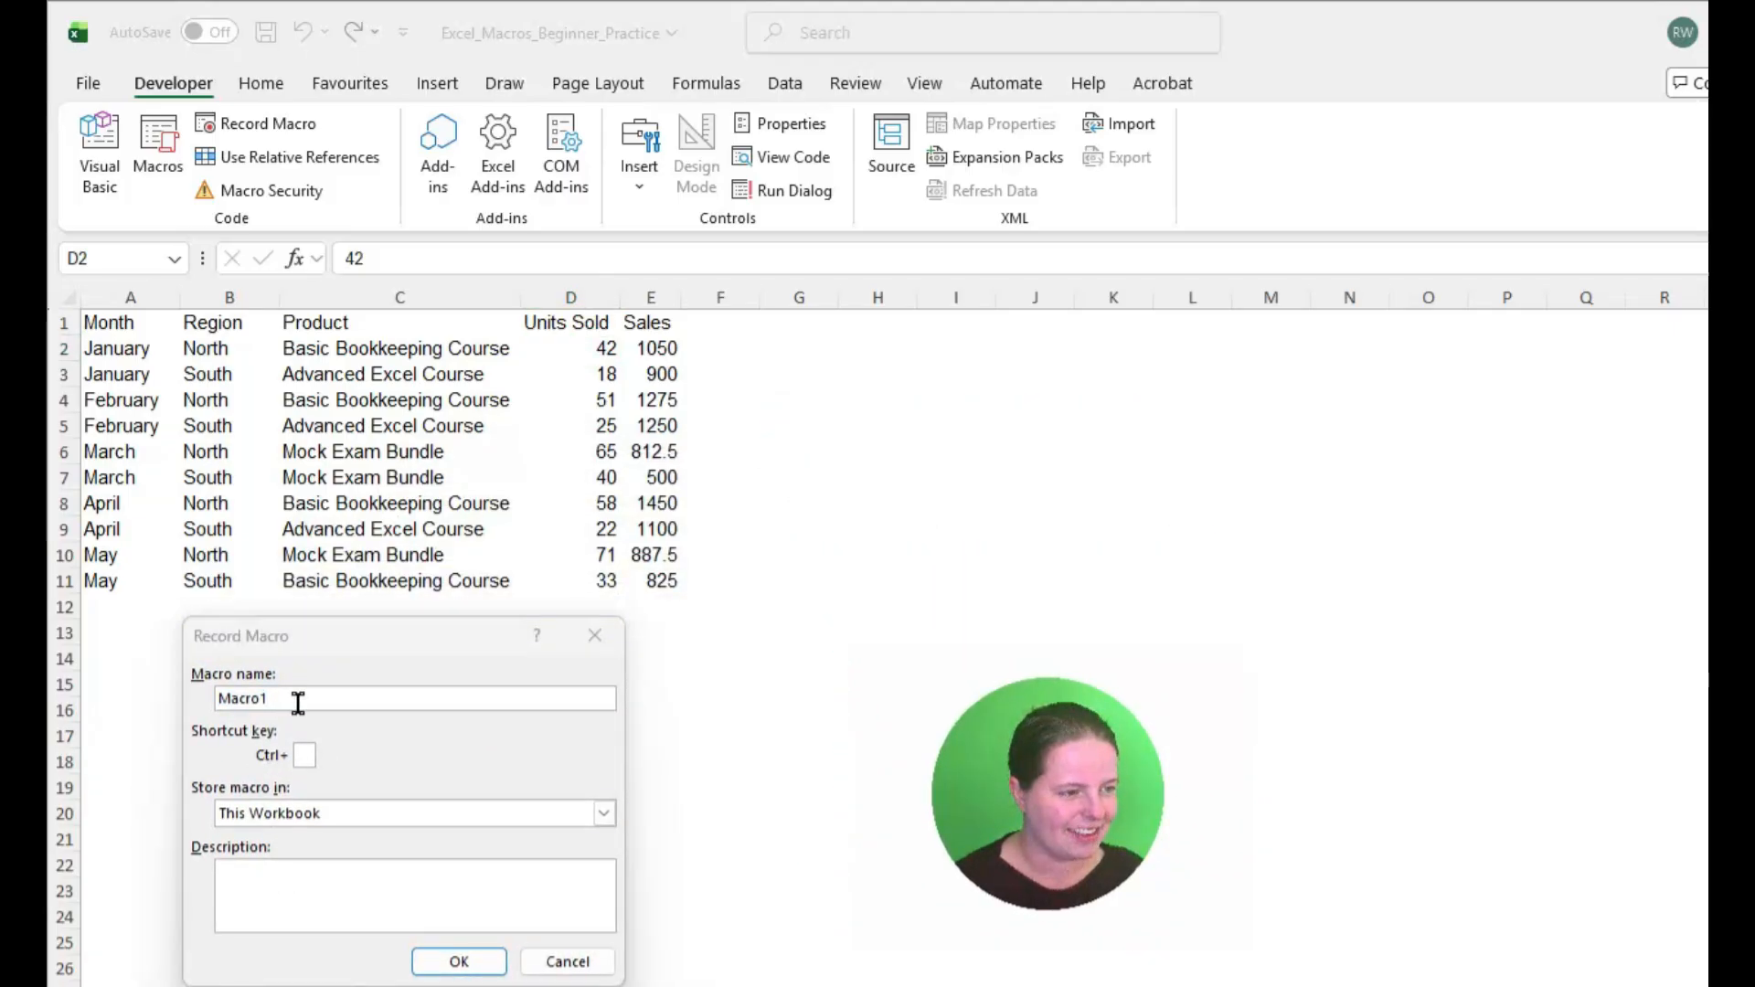
{"action": "left_click_drag", "start_coordinate": [297, 700], "coordinate": [160, 715]}
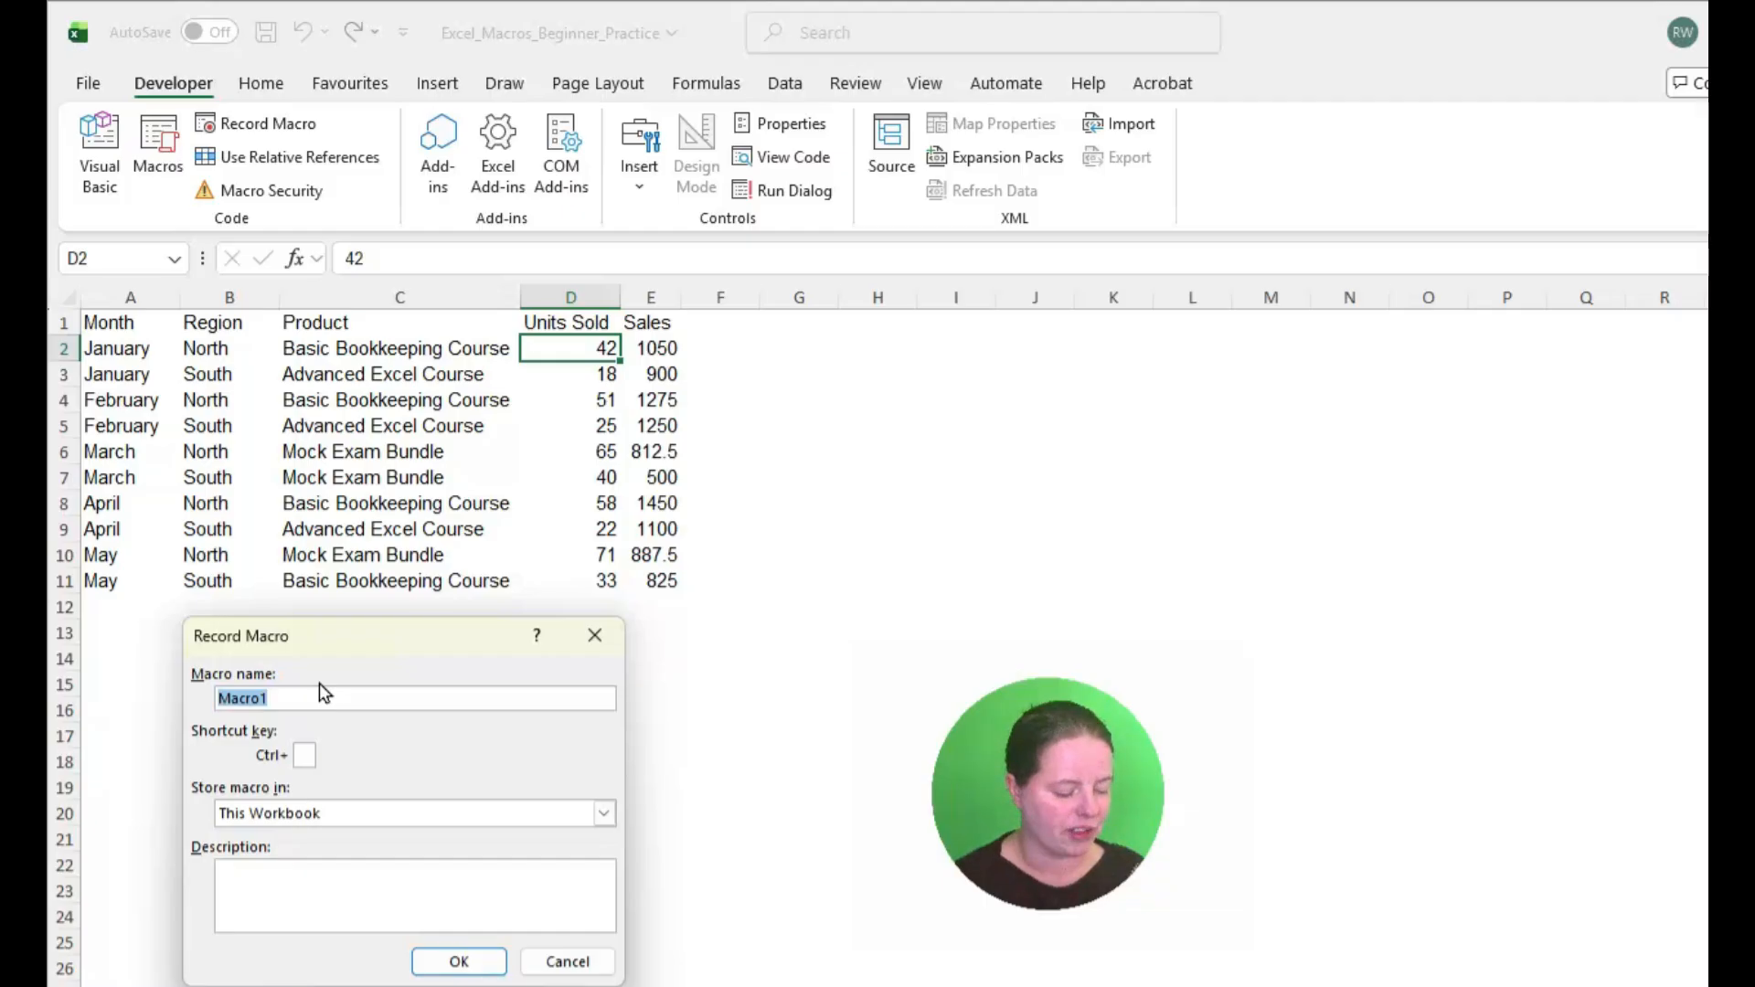
{"action": "type", "text": "Salesreport"}
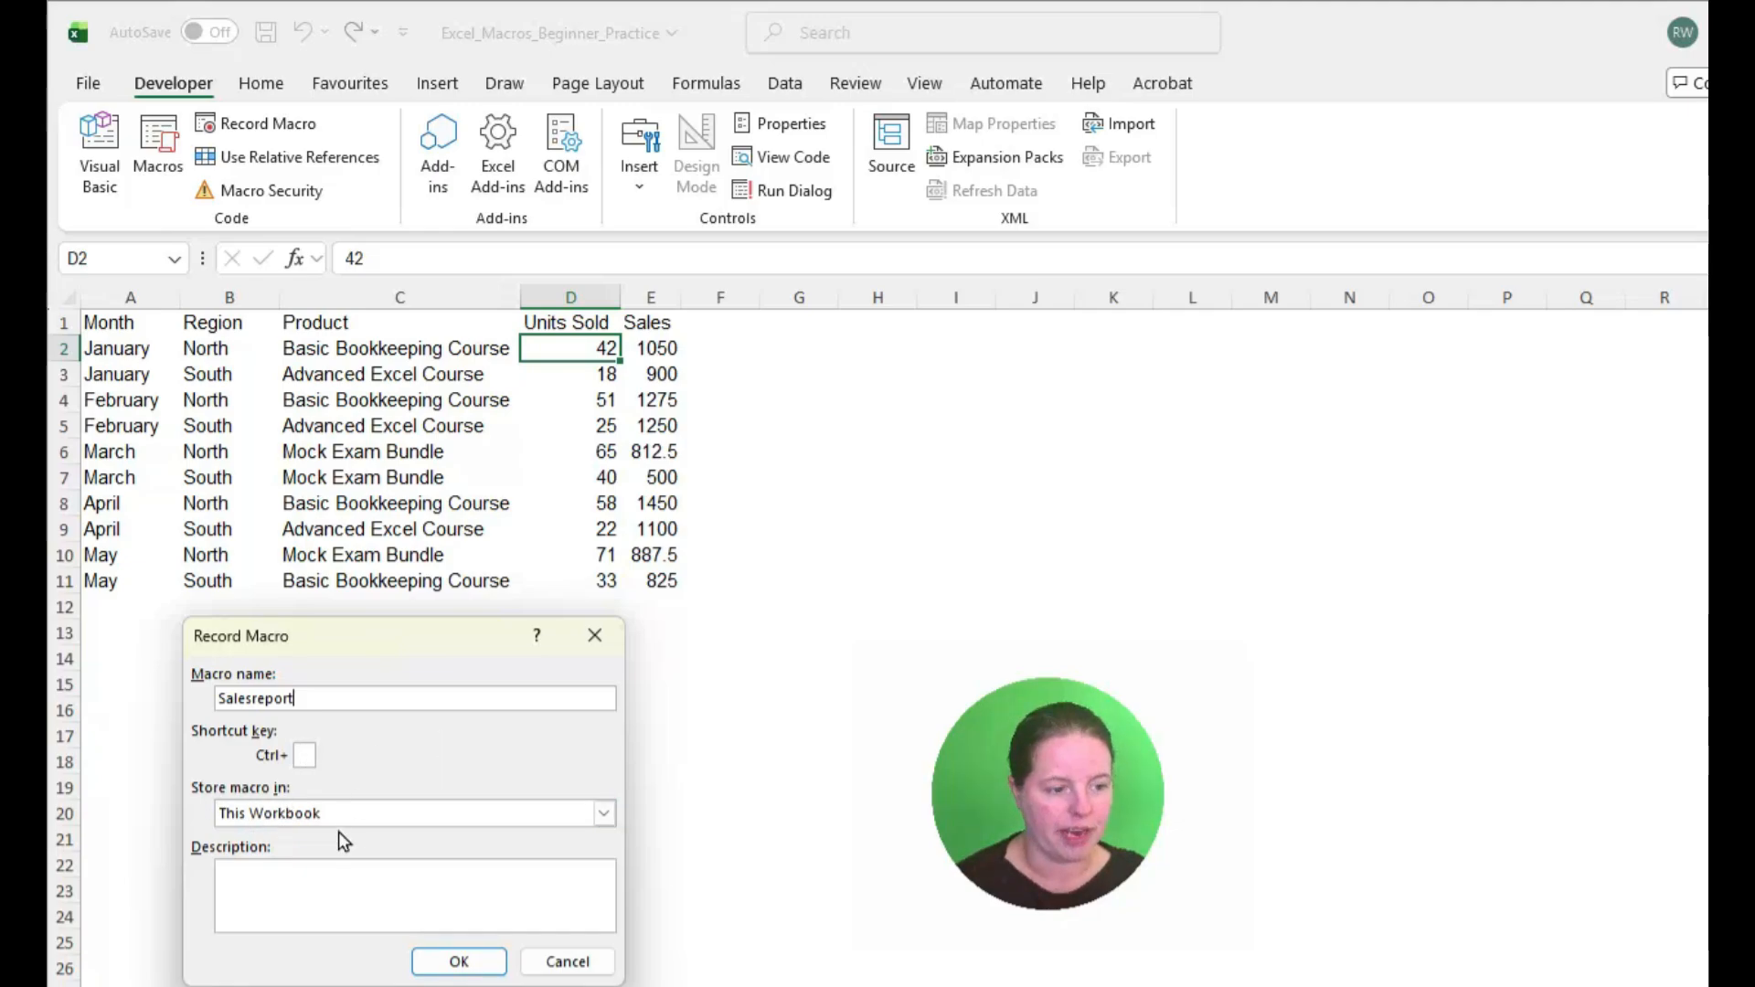
{"action": "left_click", "coordinate": [604, 814]}
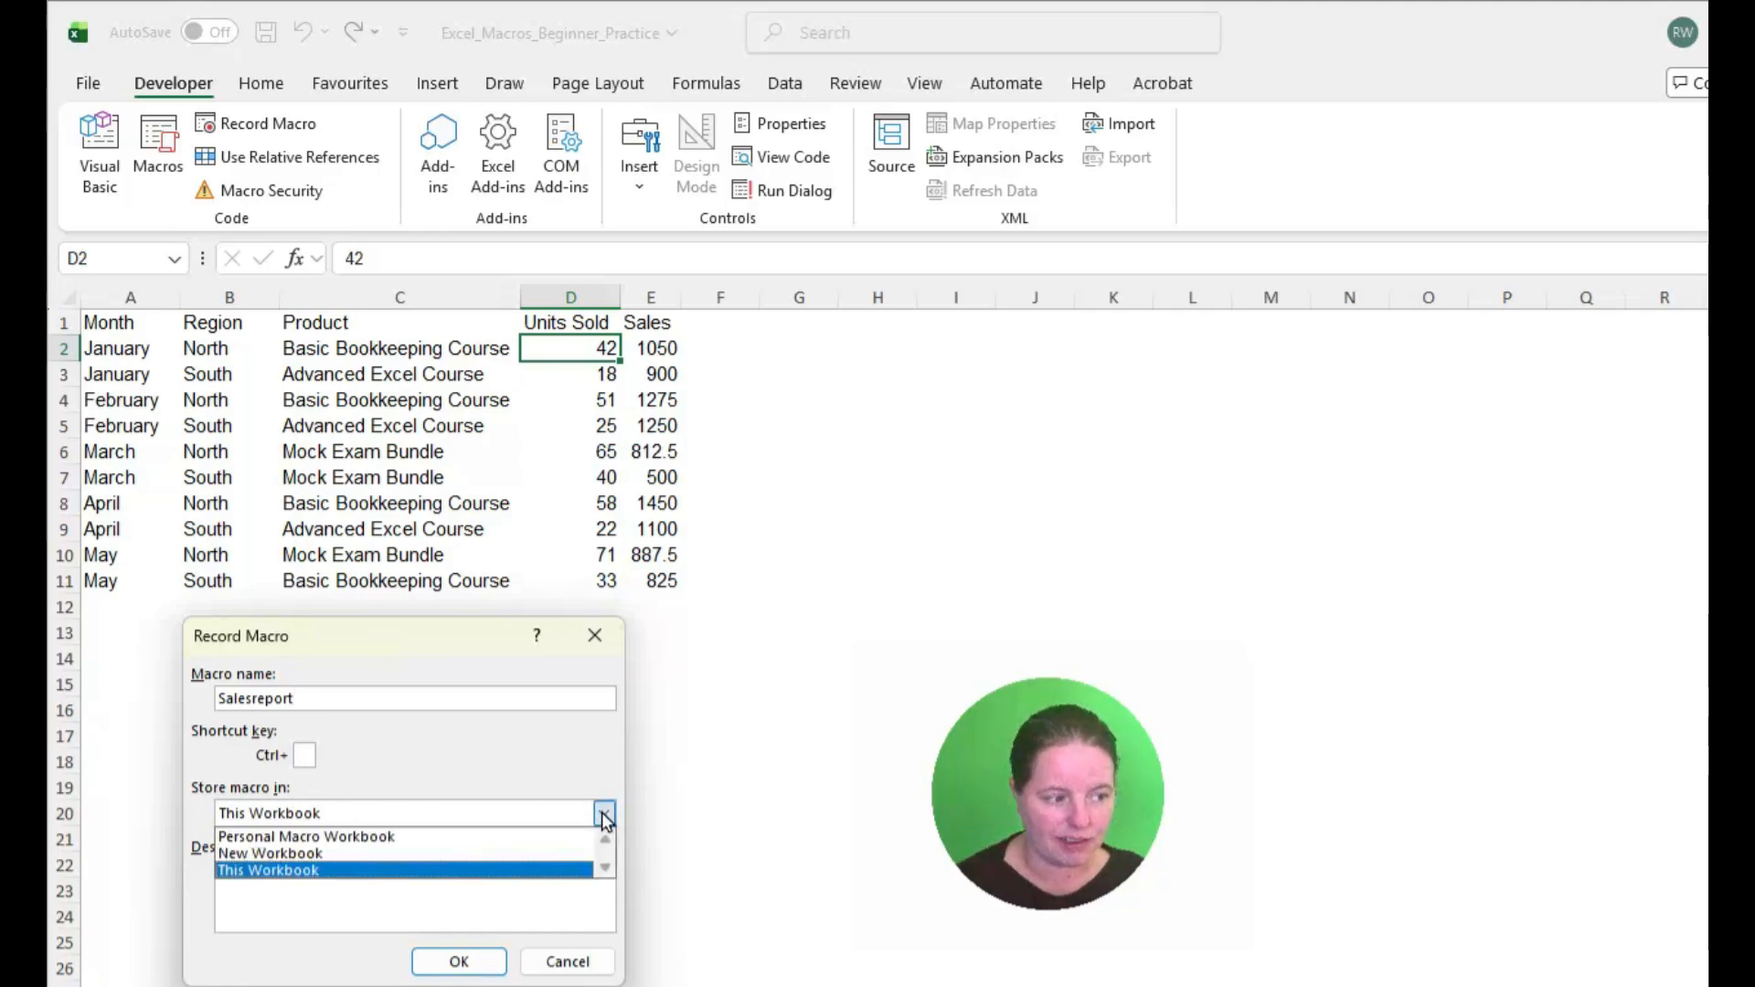
{"action": "left_click", "coordinate": [563, 763]}
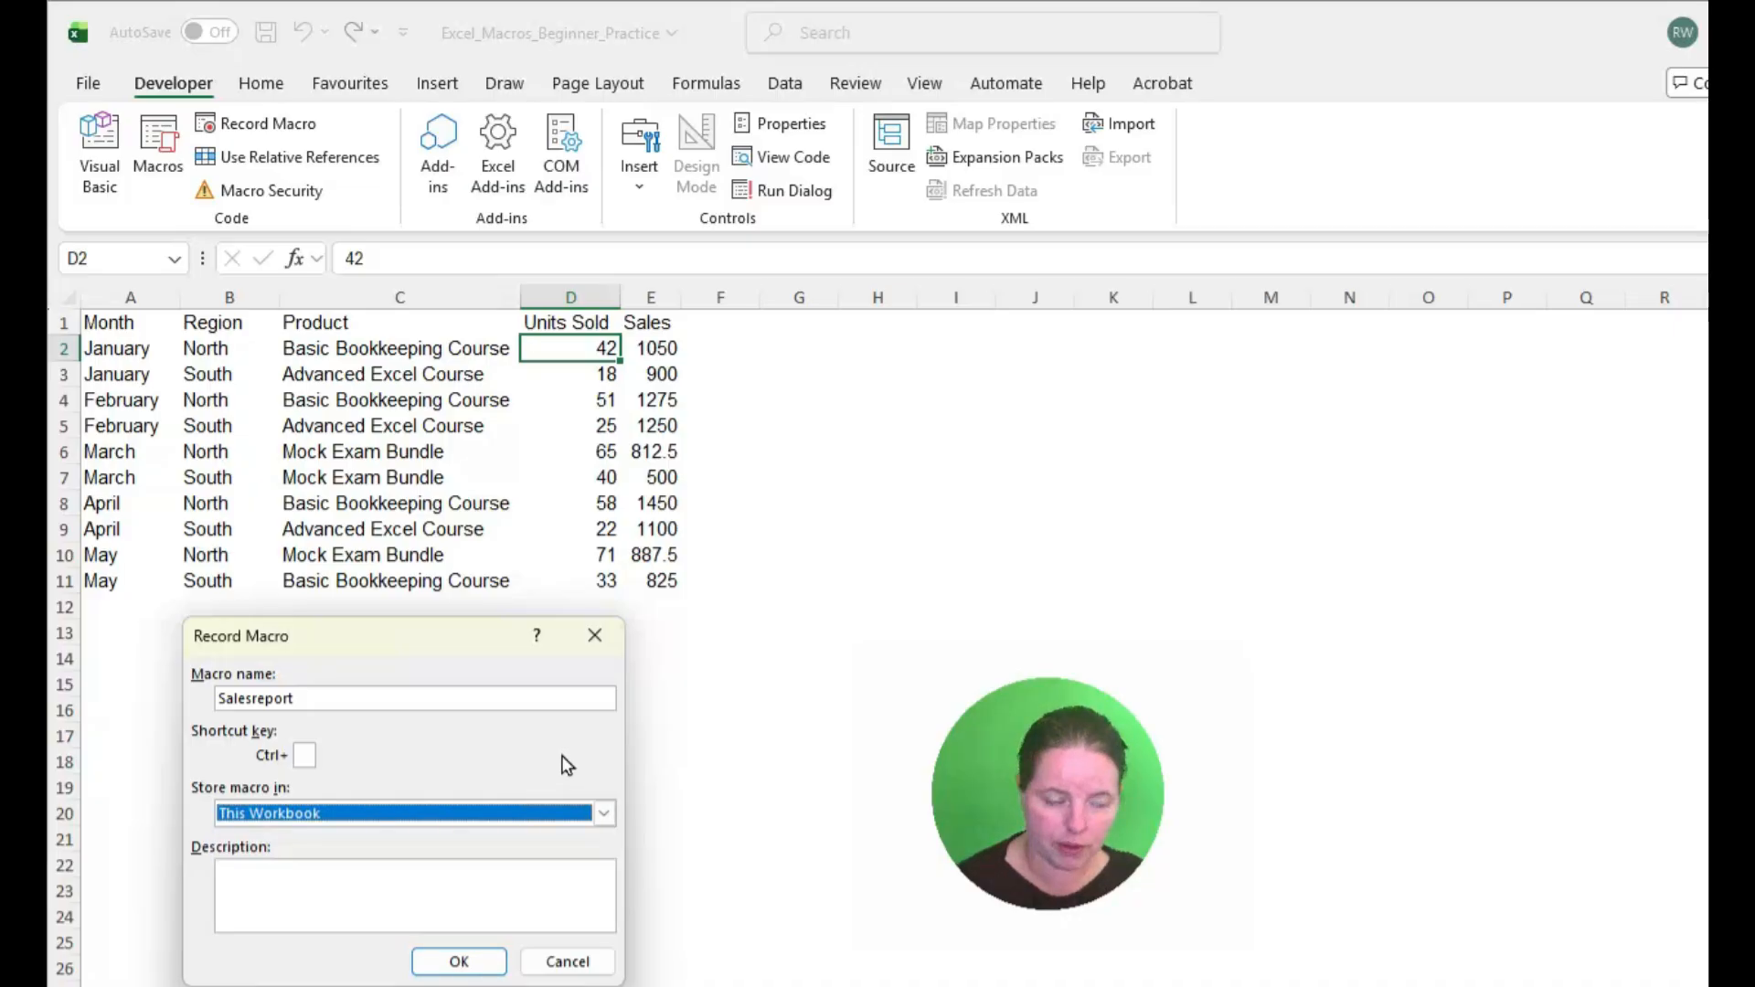
{"action": "left_click", "coordinate": [436, 888]}
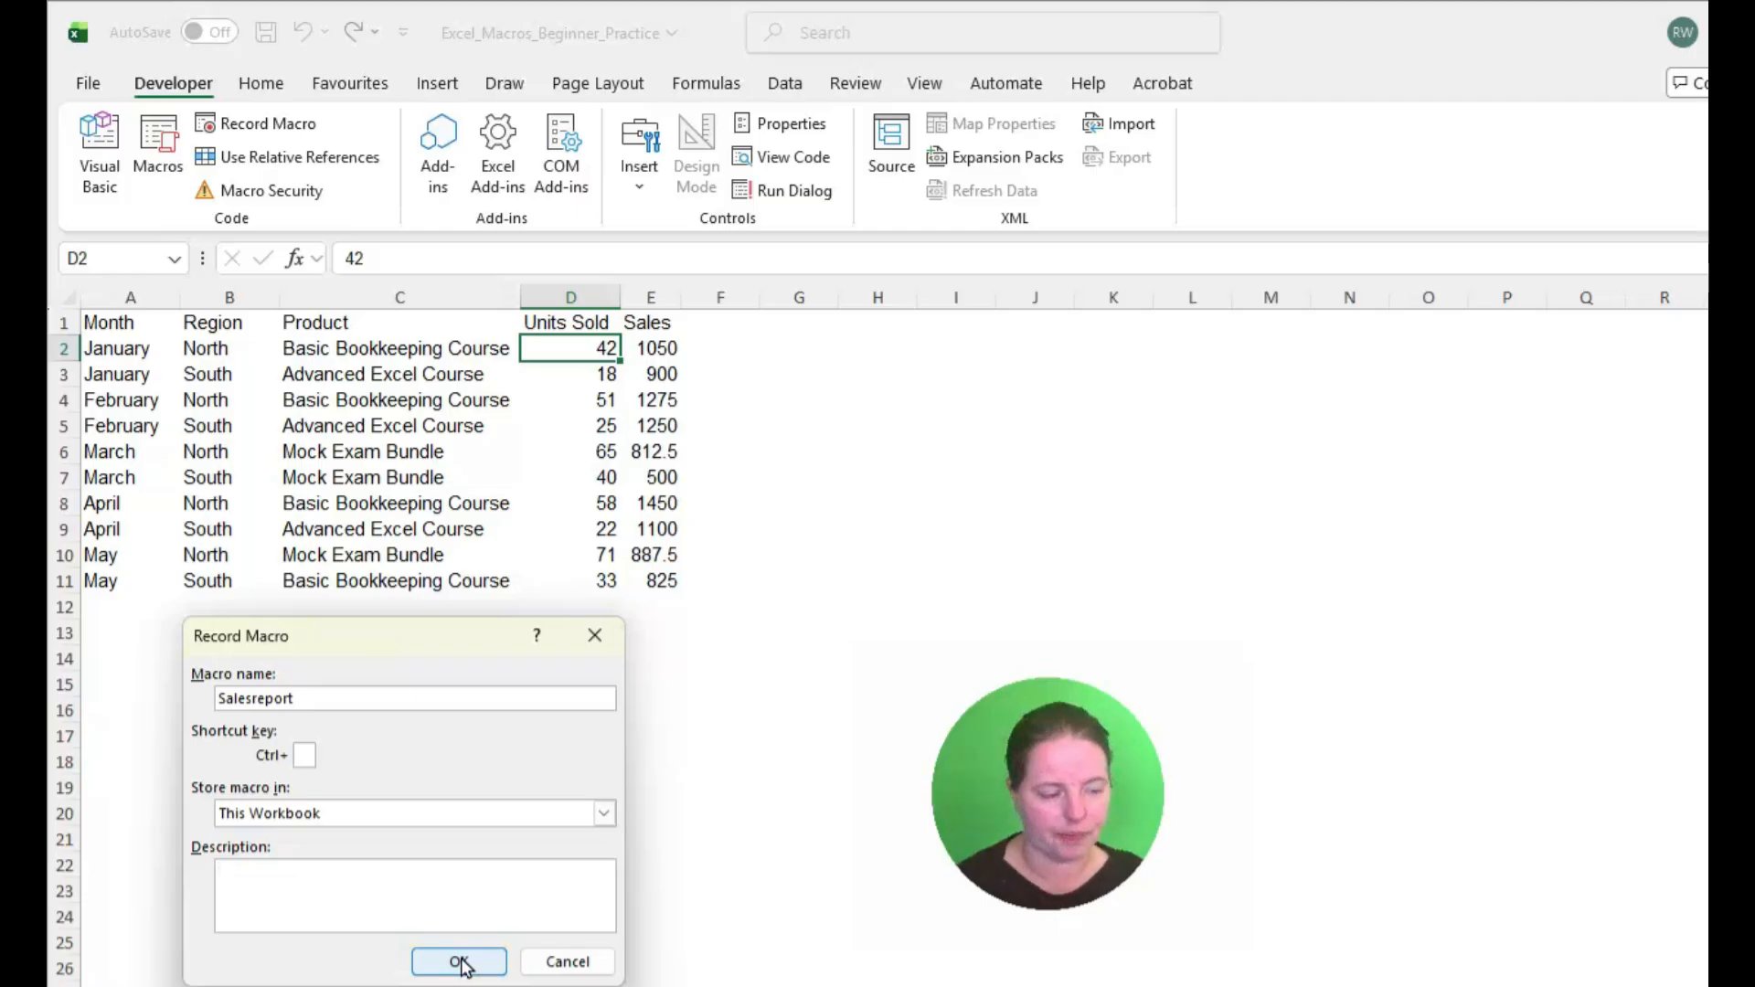
{"action": "left_click", "coordinate": [461, 962]}
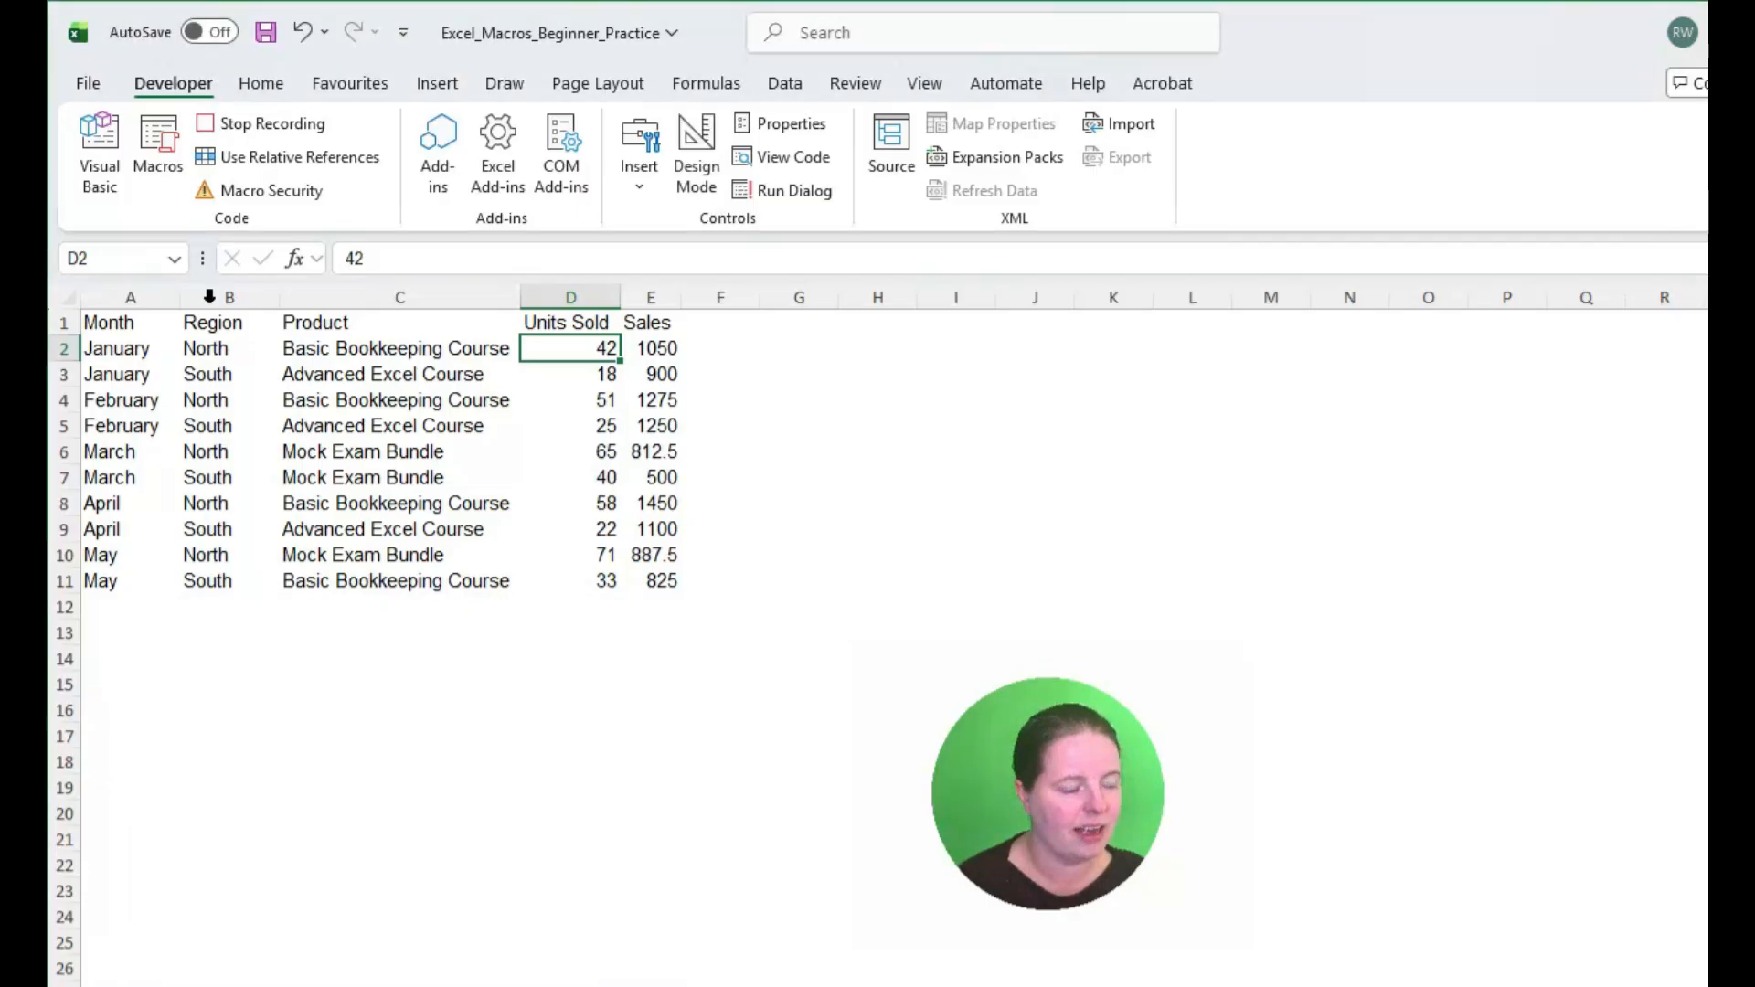
Step: Make the header row in A1:E1 bold
{"action": "left_click_drag", "start_coordinate": [128, 329], "coordinate": [650, 328]}
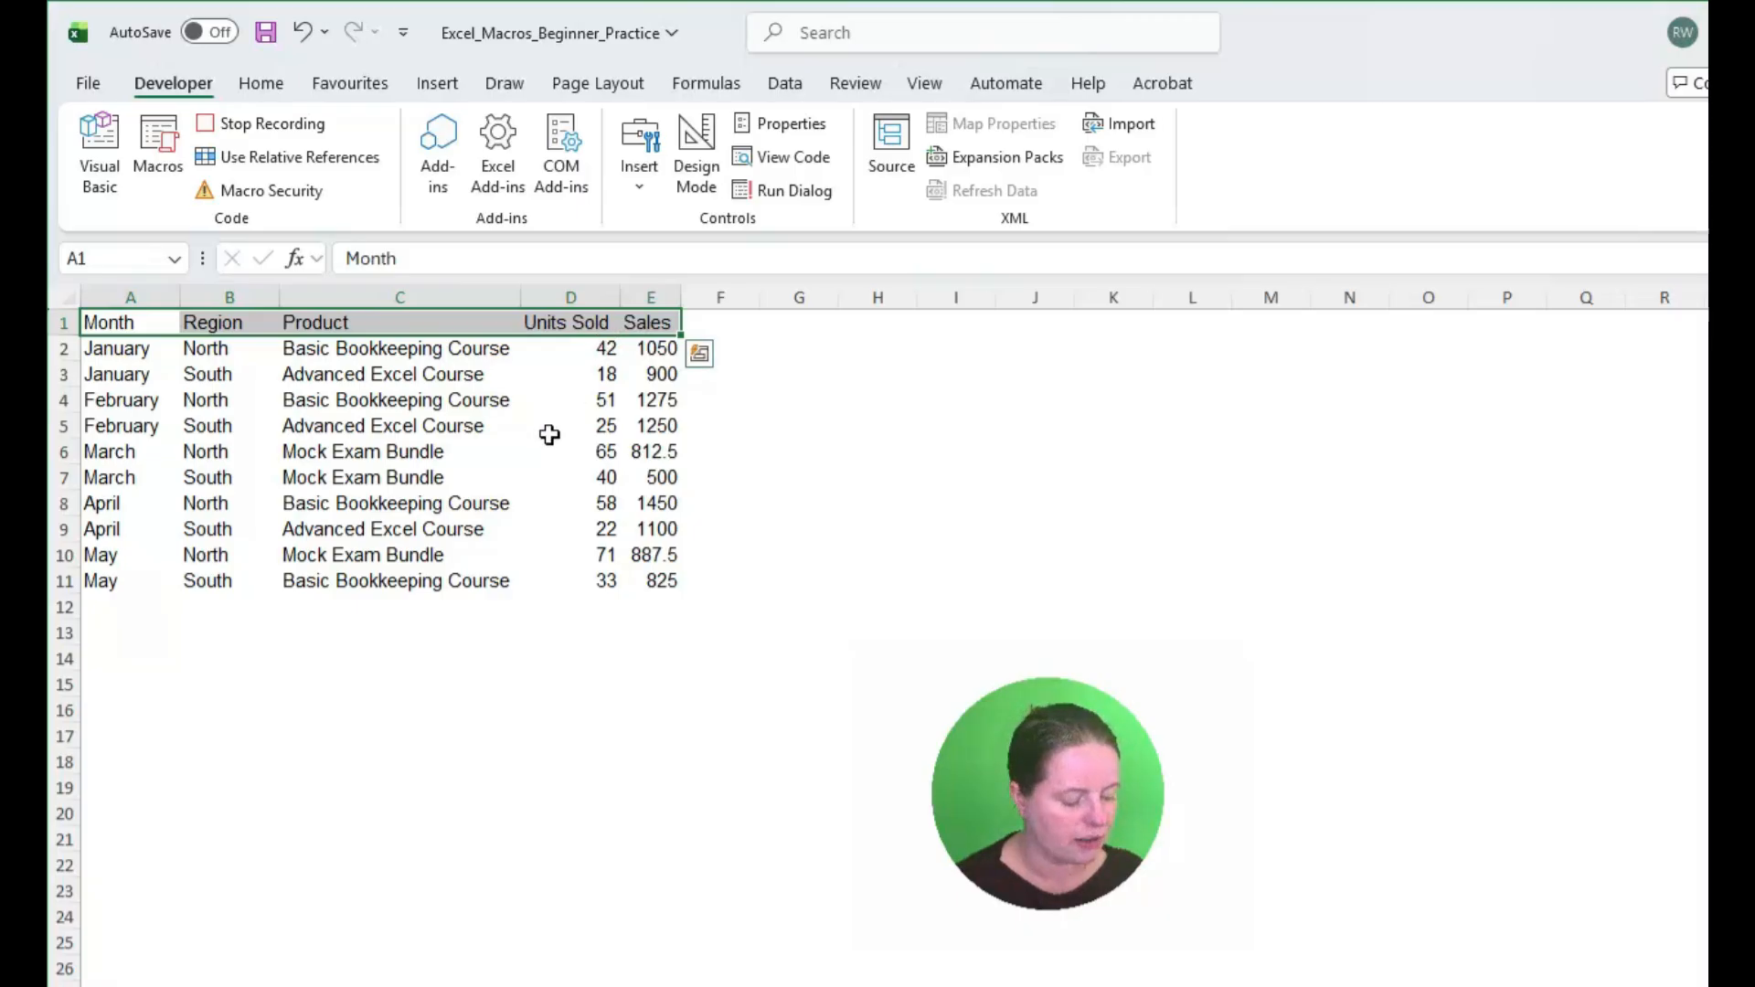
{"action": "key", "text": "ctrl+b"}
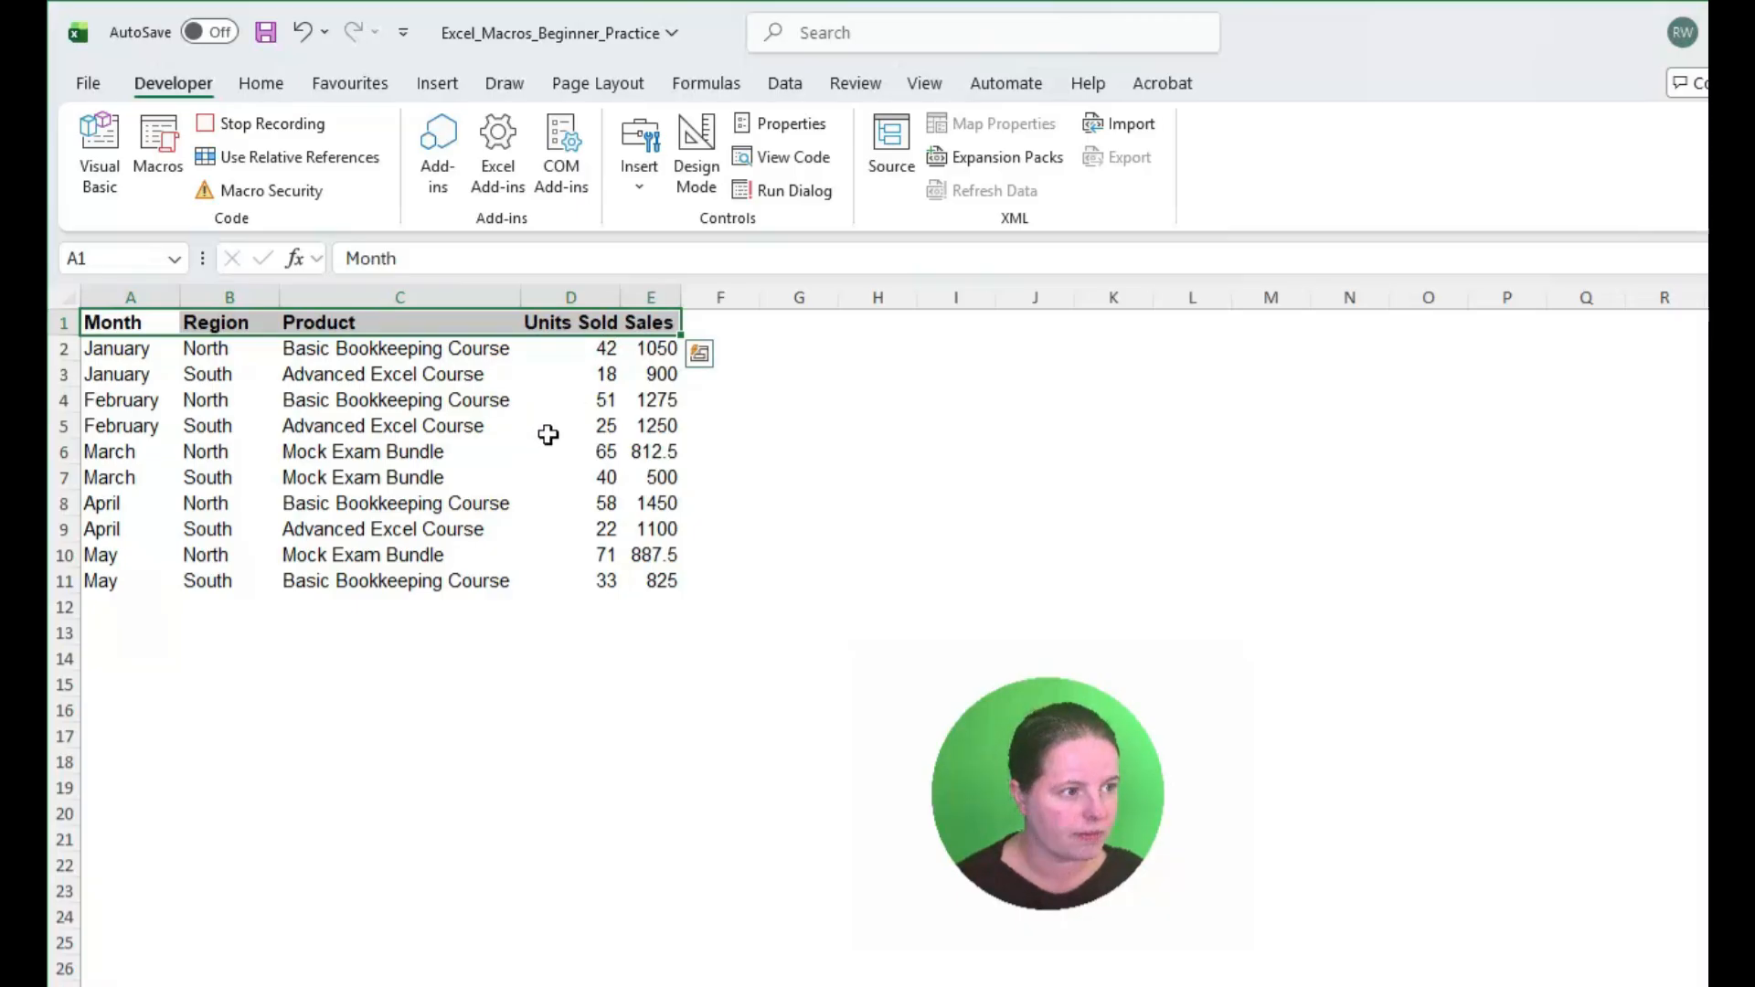
{"action": "left_click", "coordinate": [531, 452]}
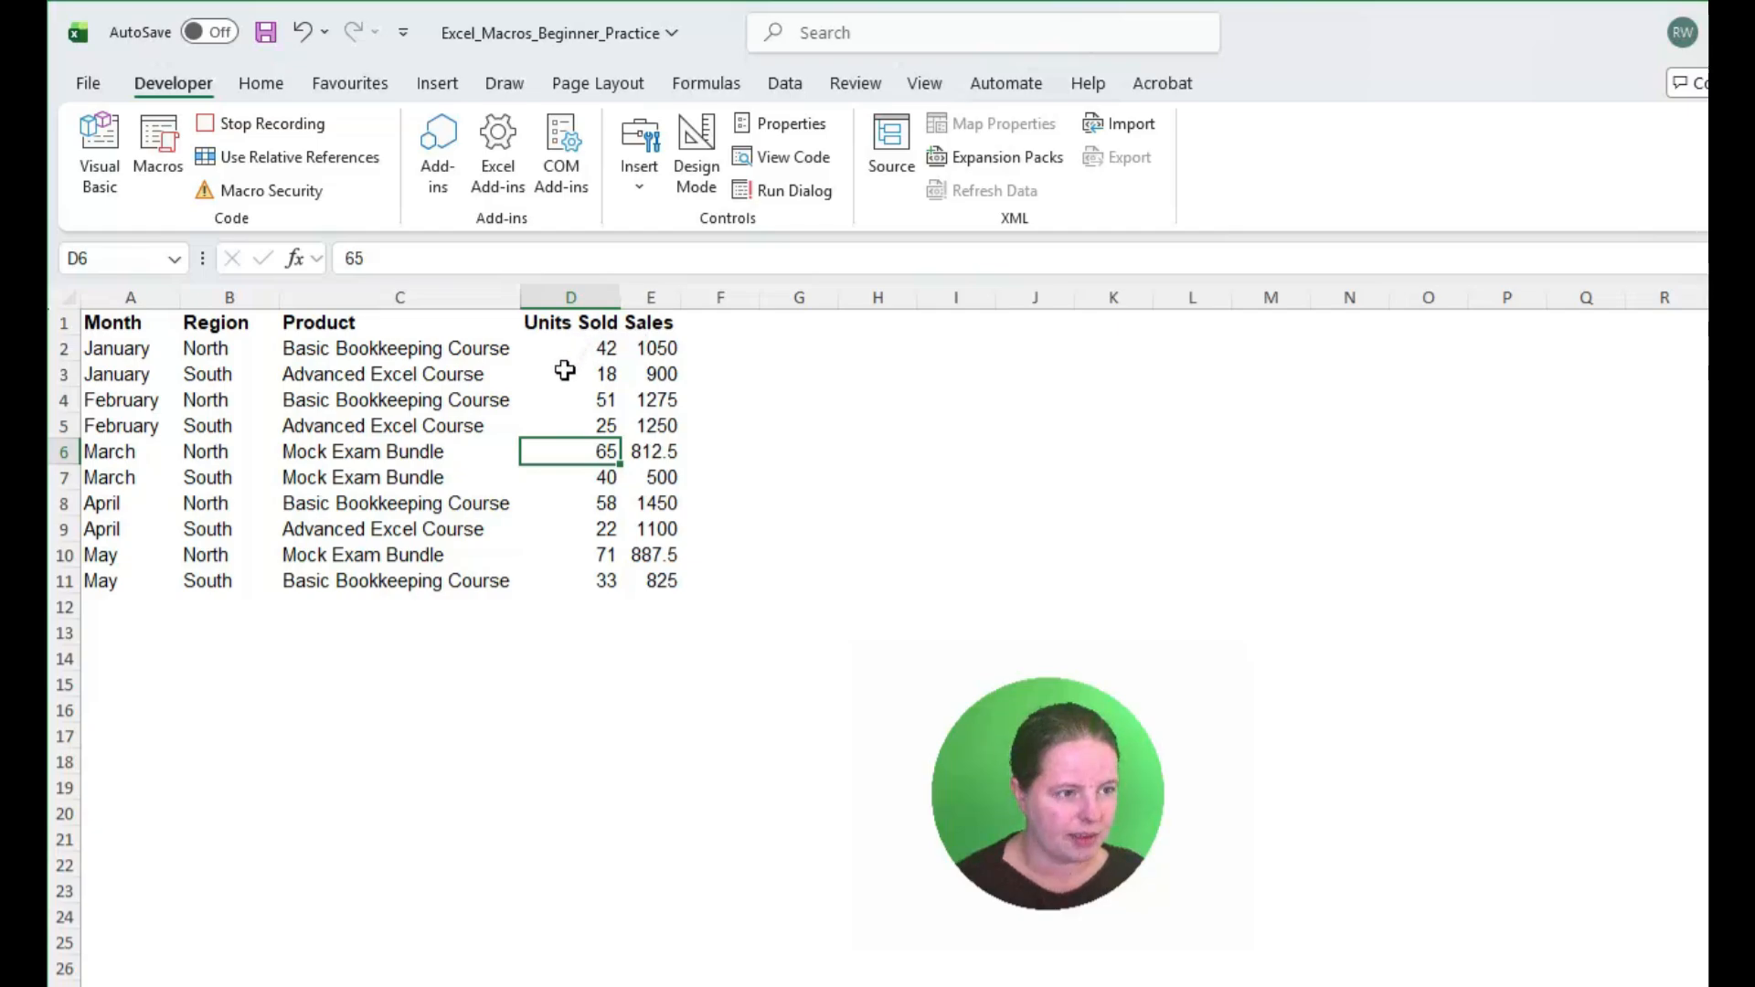
Step: Format the whole Sales column E with the Currency number format
{"action": "left_click", "coordinate": [660, 290]}
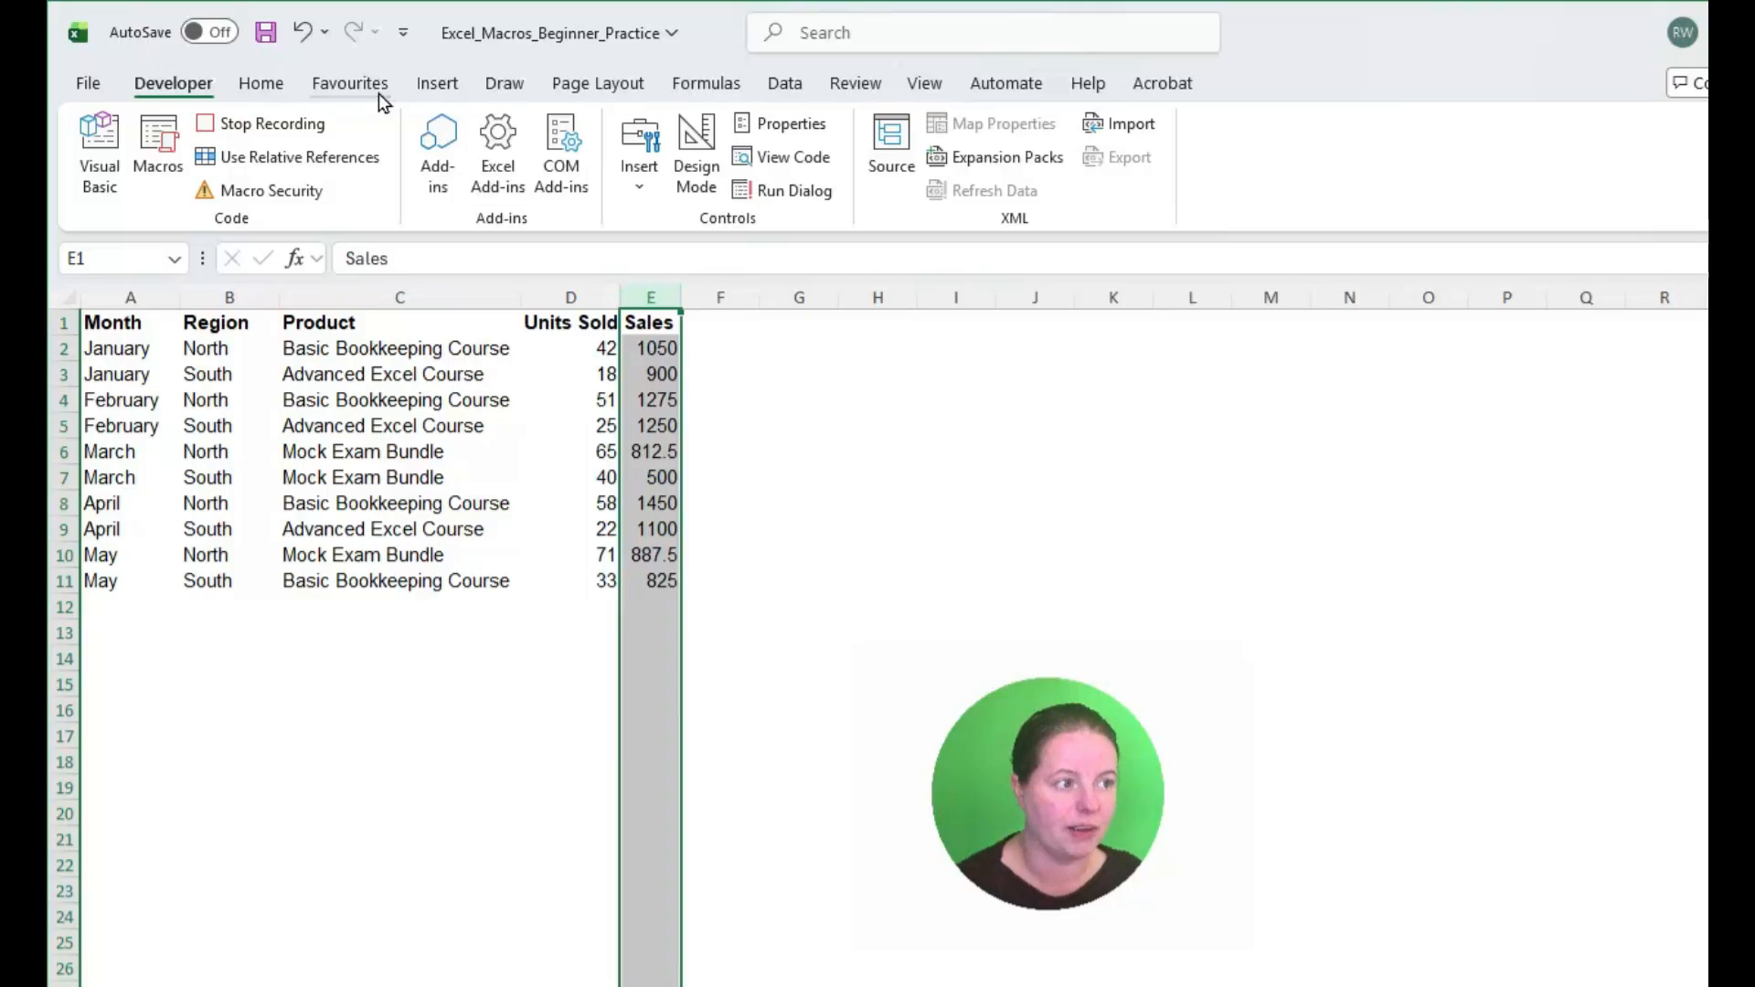
{"action": "left_click", "coordinate": [265, 89]}
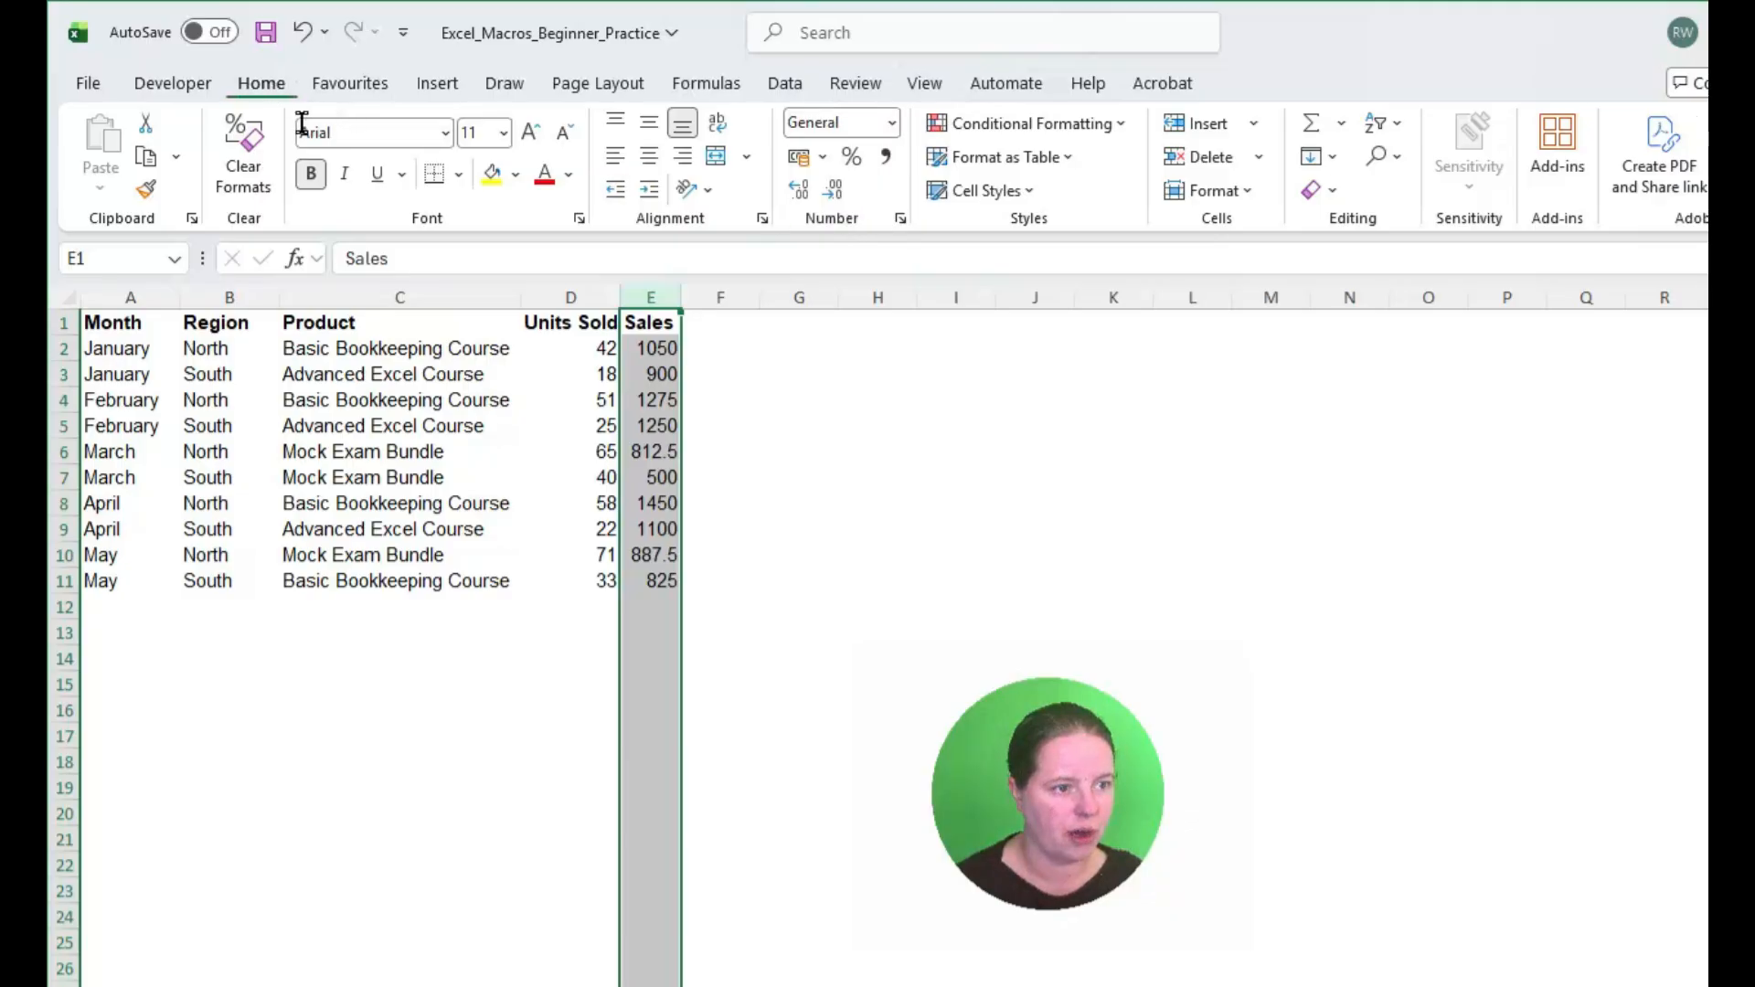
{"action": "left_click", "coordinate": [891, 124]}
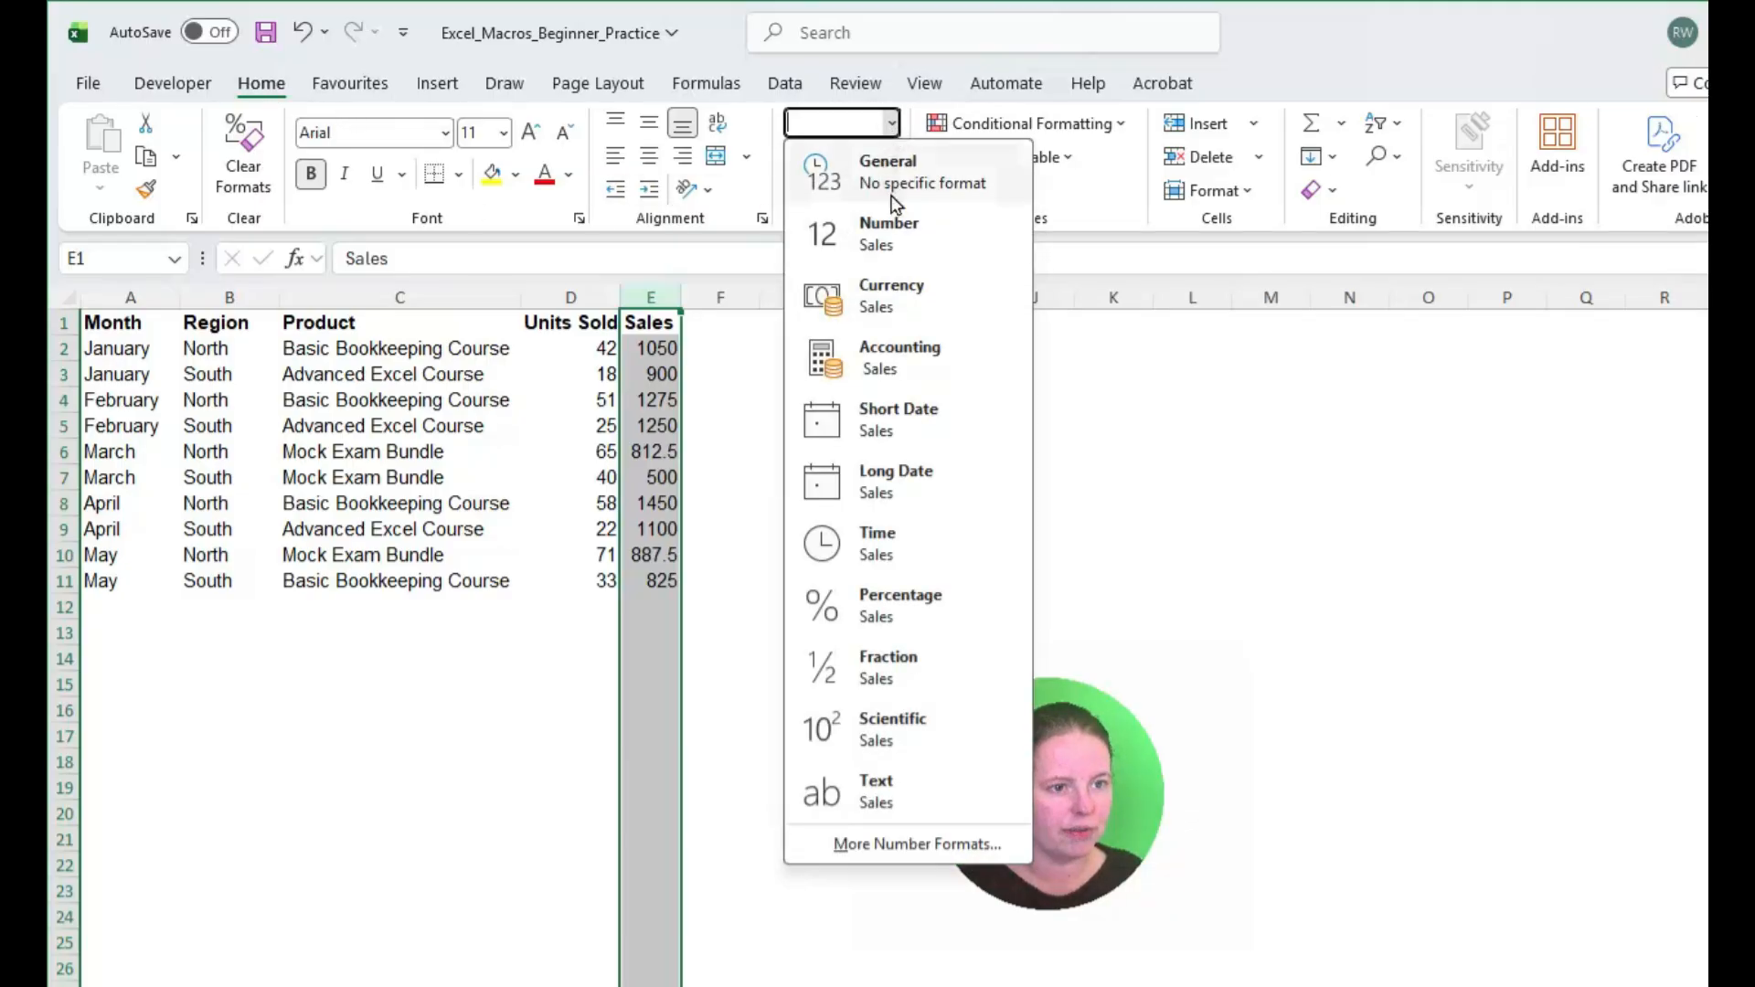
{"action": "left_click", "coordinate": [917, 304]}
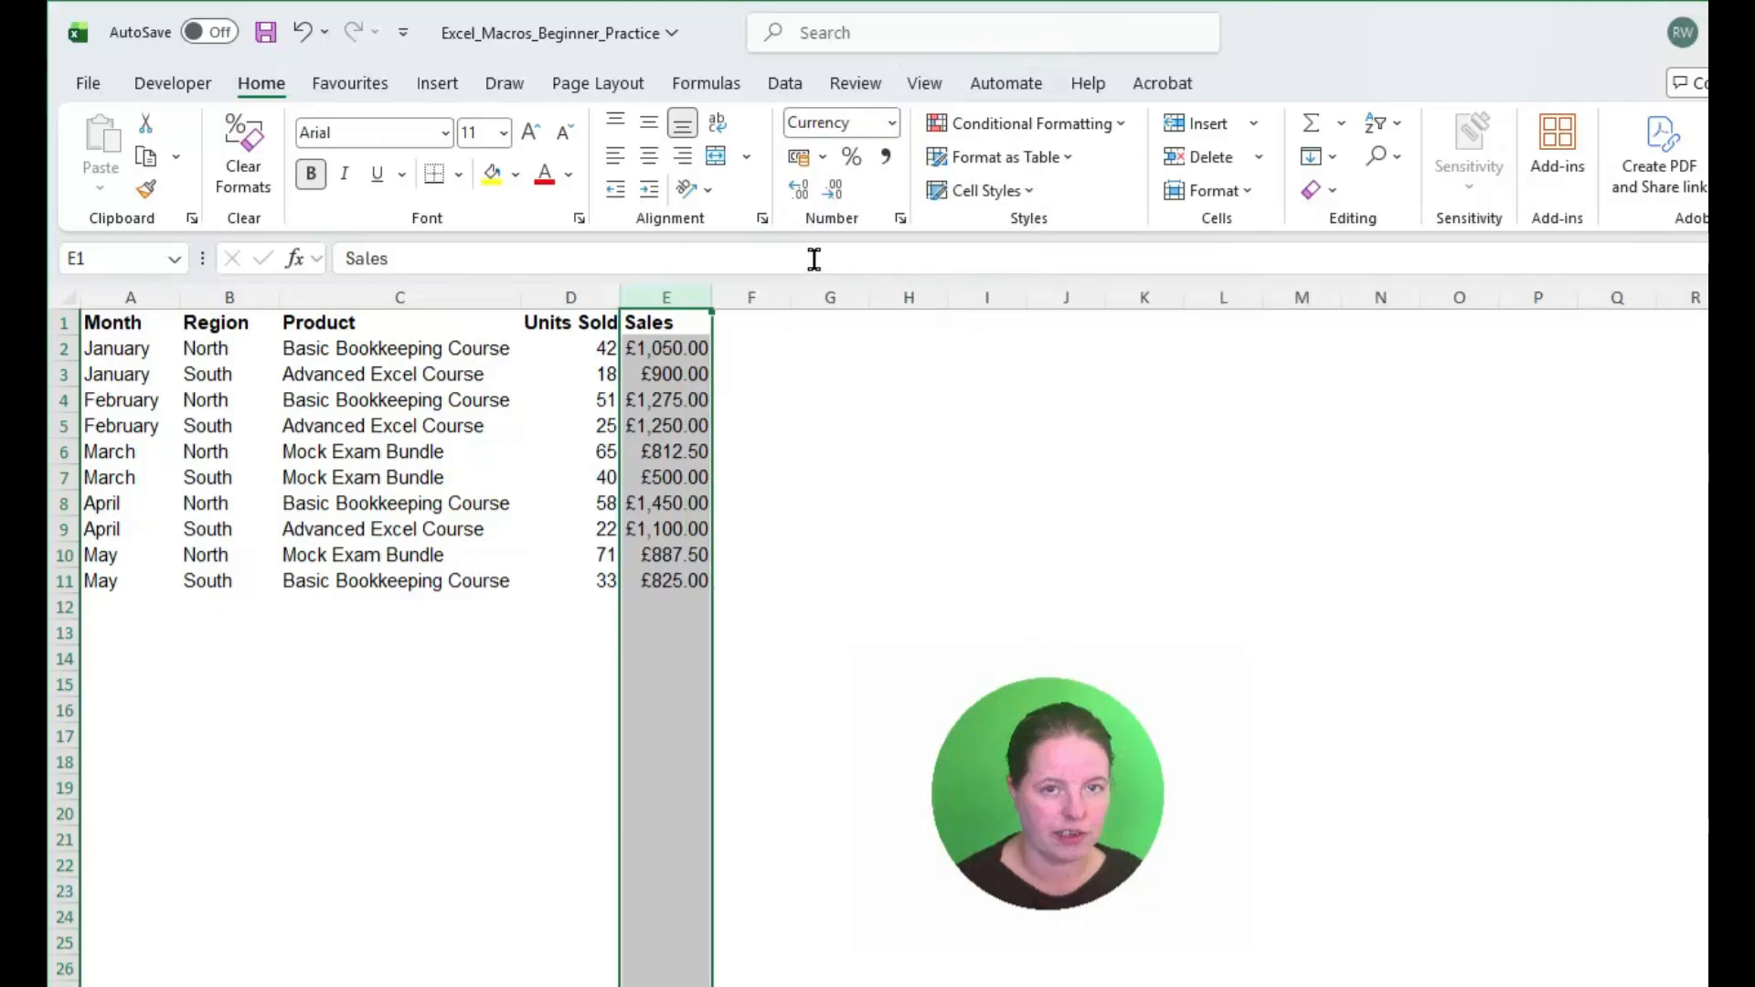
Step: Examine the currency symbols offered in the cell format settings of the Sales column, without applying a change
{"action": "right_click", "coordinate": [669, 363]}
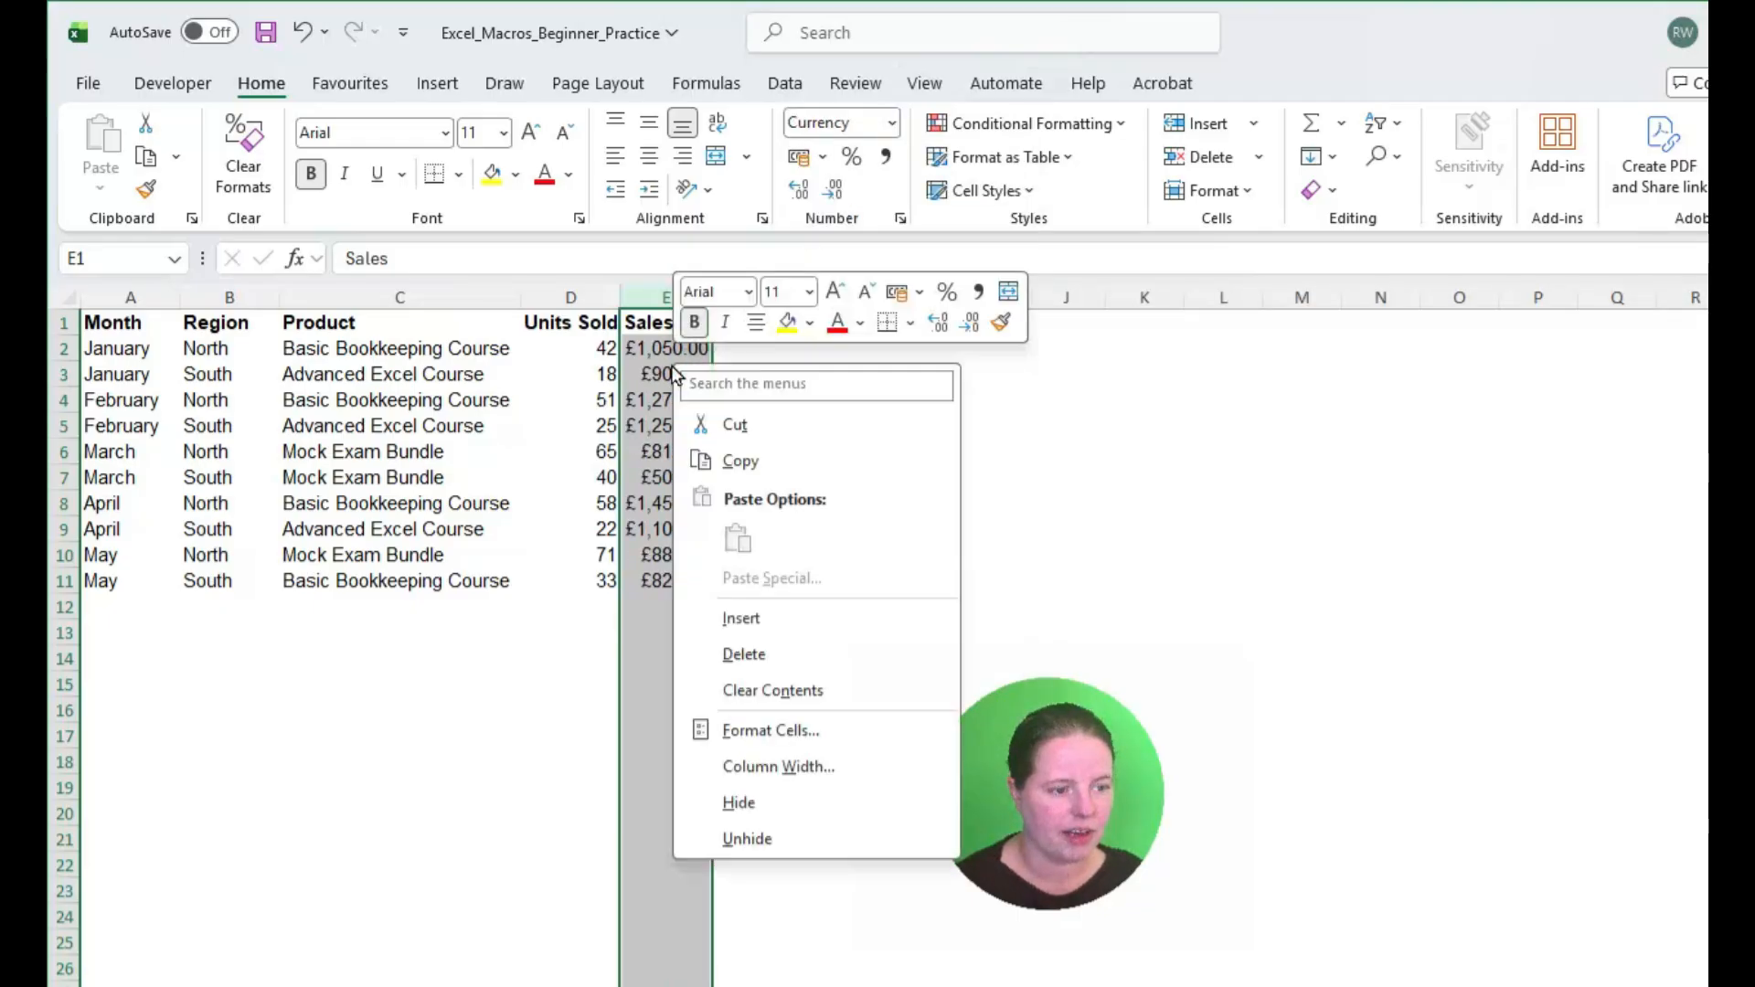
{"action": "left_click", "coordinate": [758, 731]}
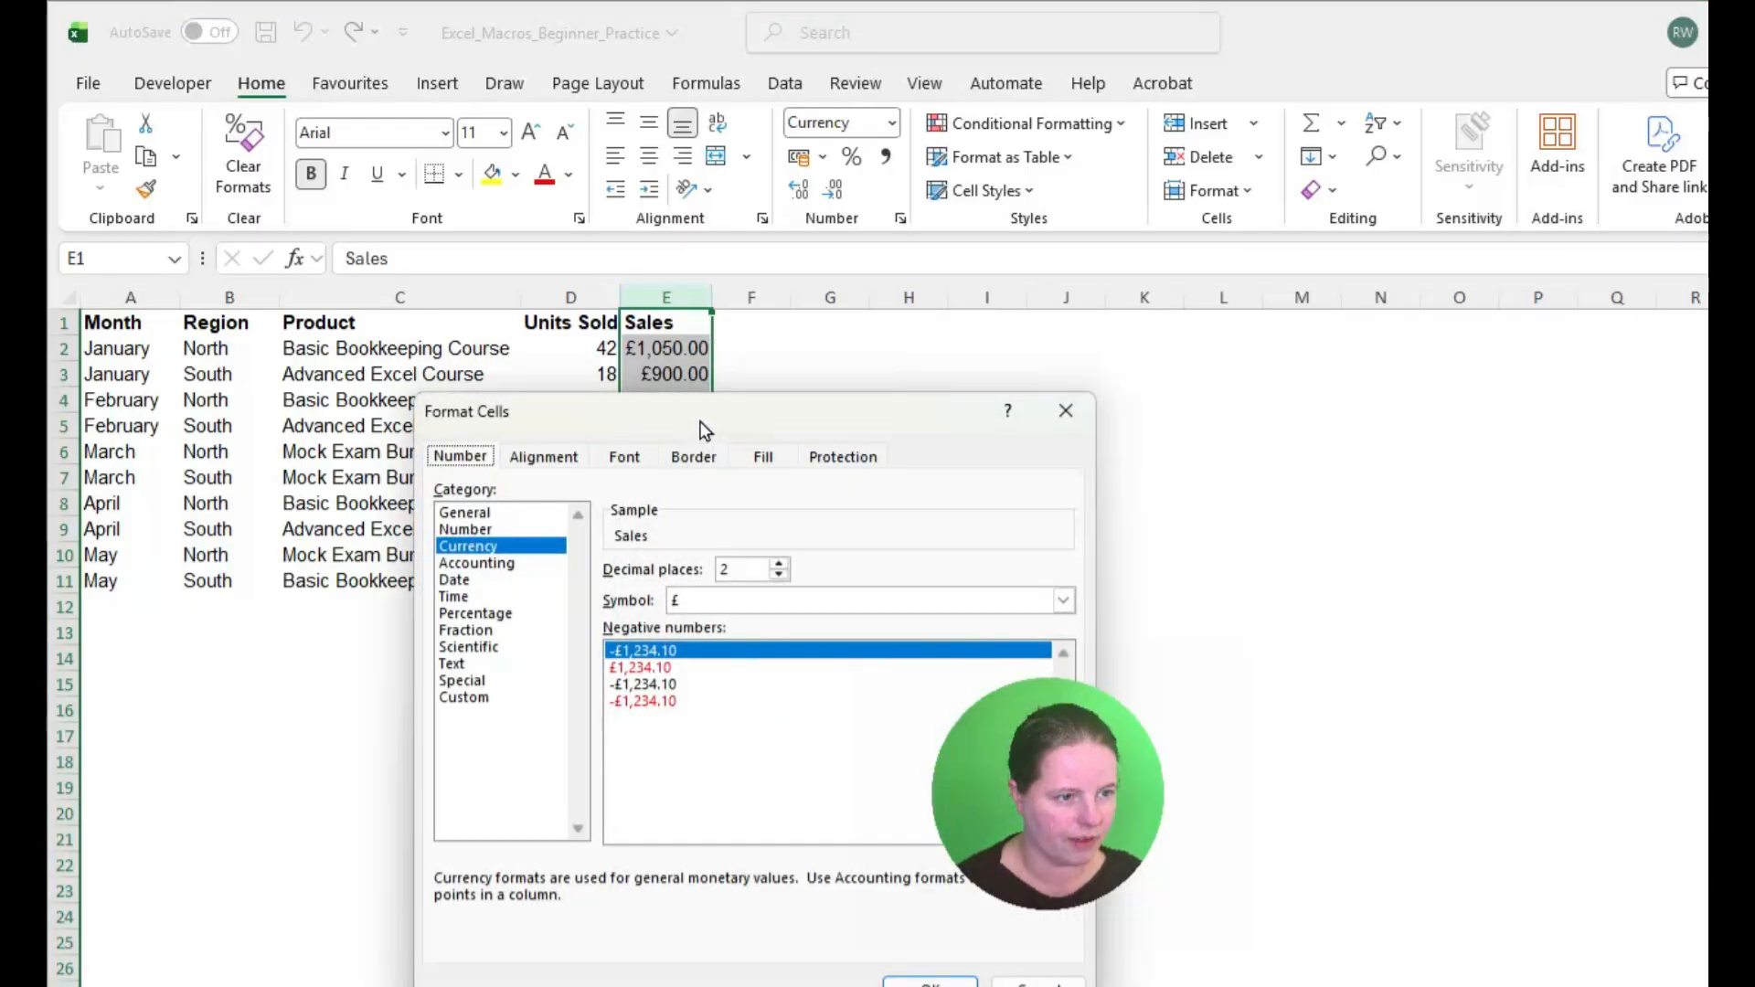
{"action": "left_click_drag", "start_coordinate": [693, 409], "coordinate": [520, 387]}
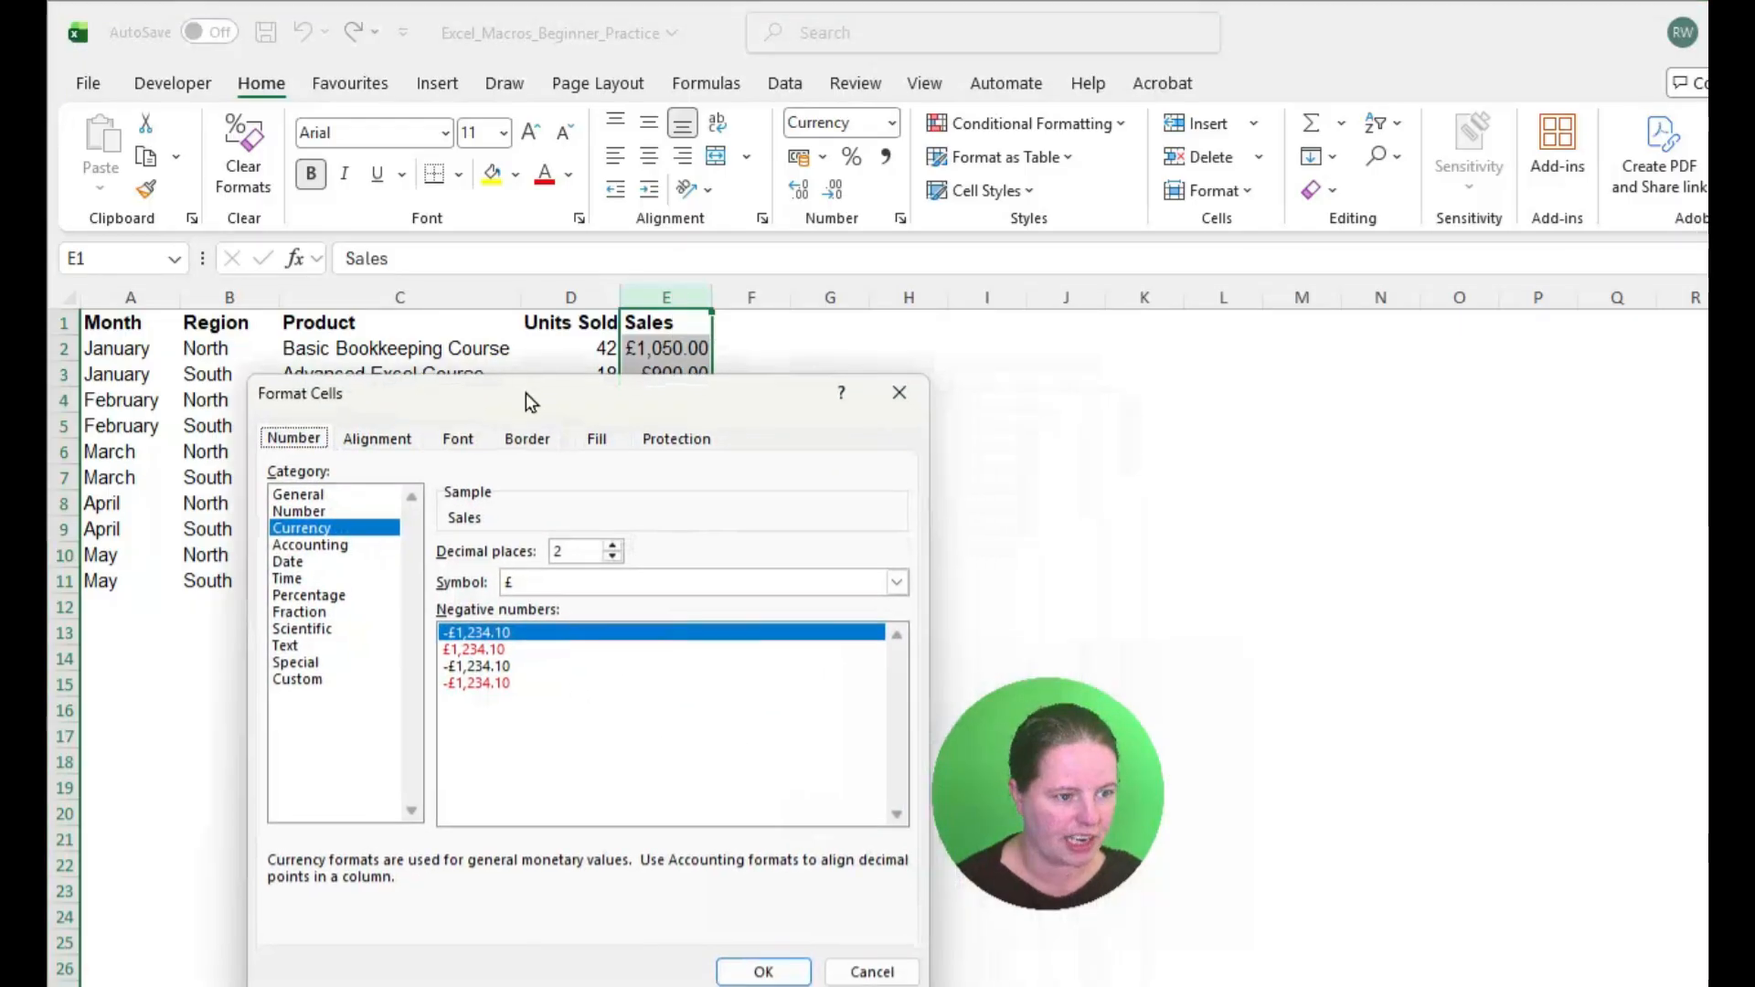
{"action": "left_click", "coordinate": [889, 580]}
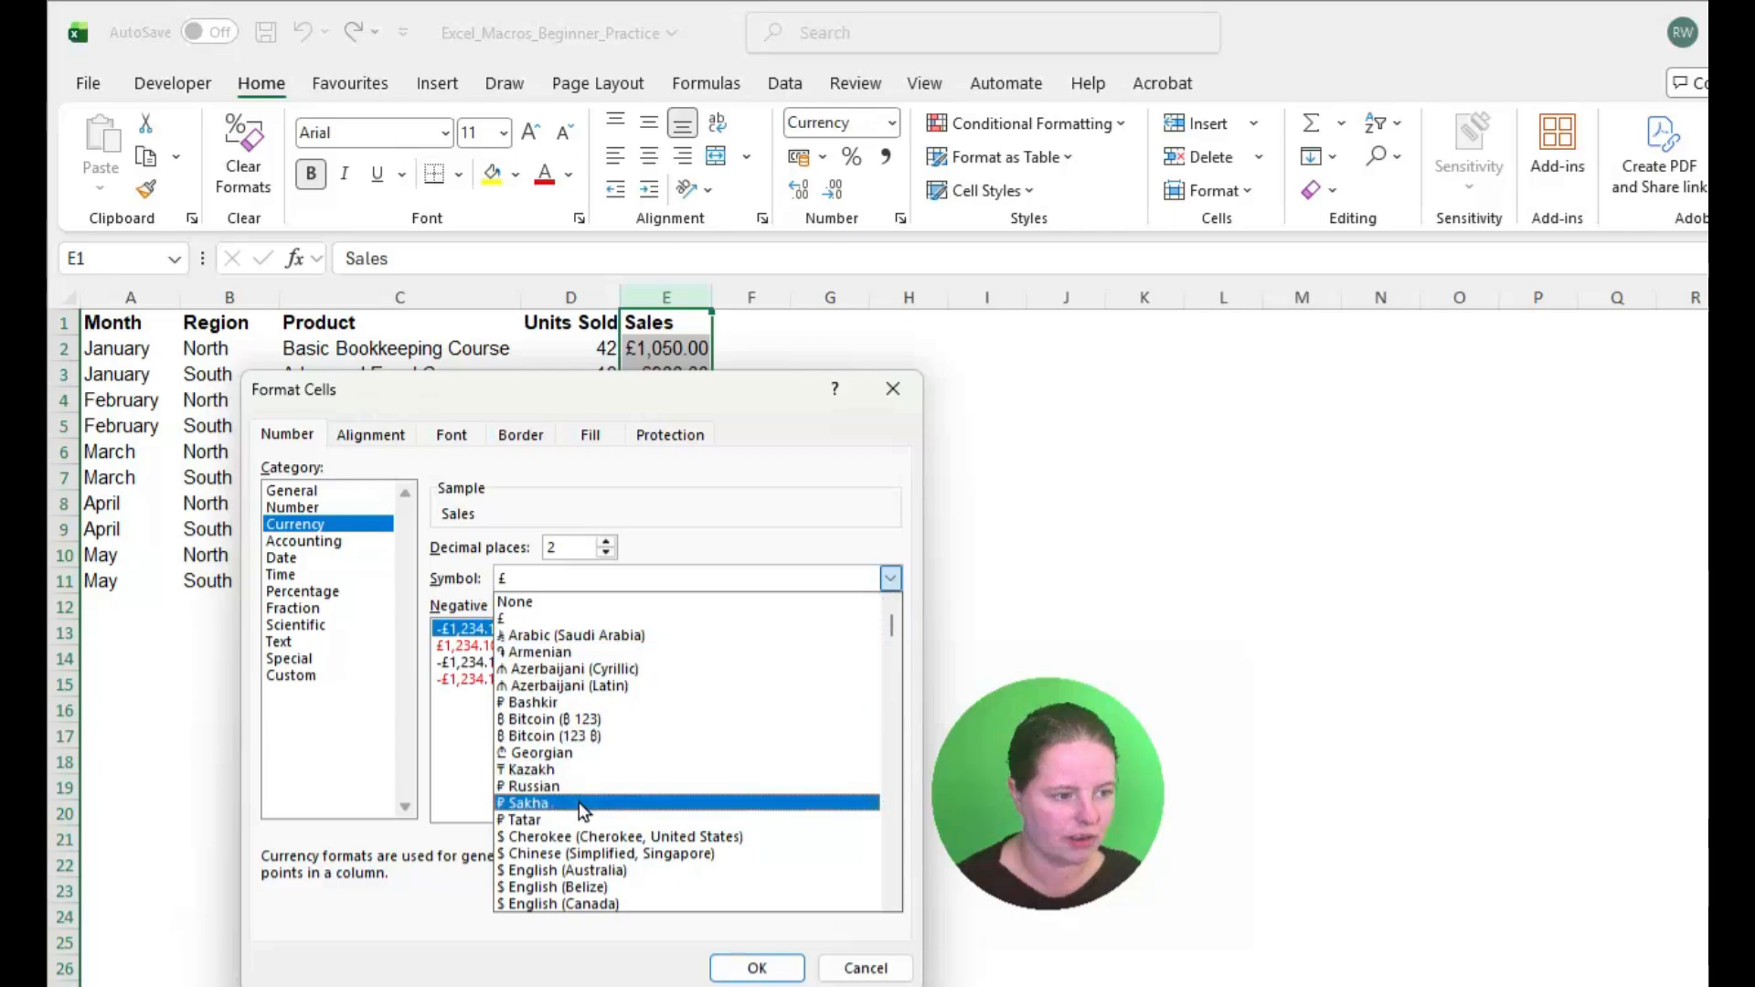
{"action": "scroll", "coordinate": [607, 766], "scroll_direction": "down", "scroll_amount": 3}
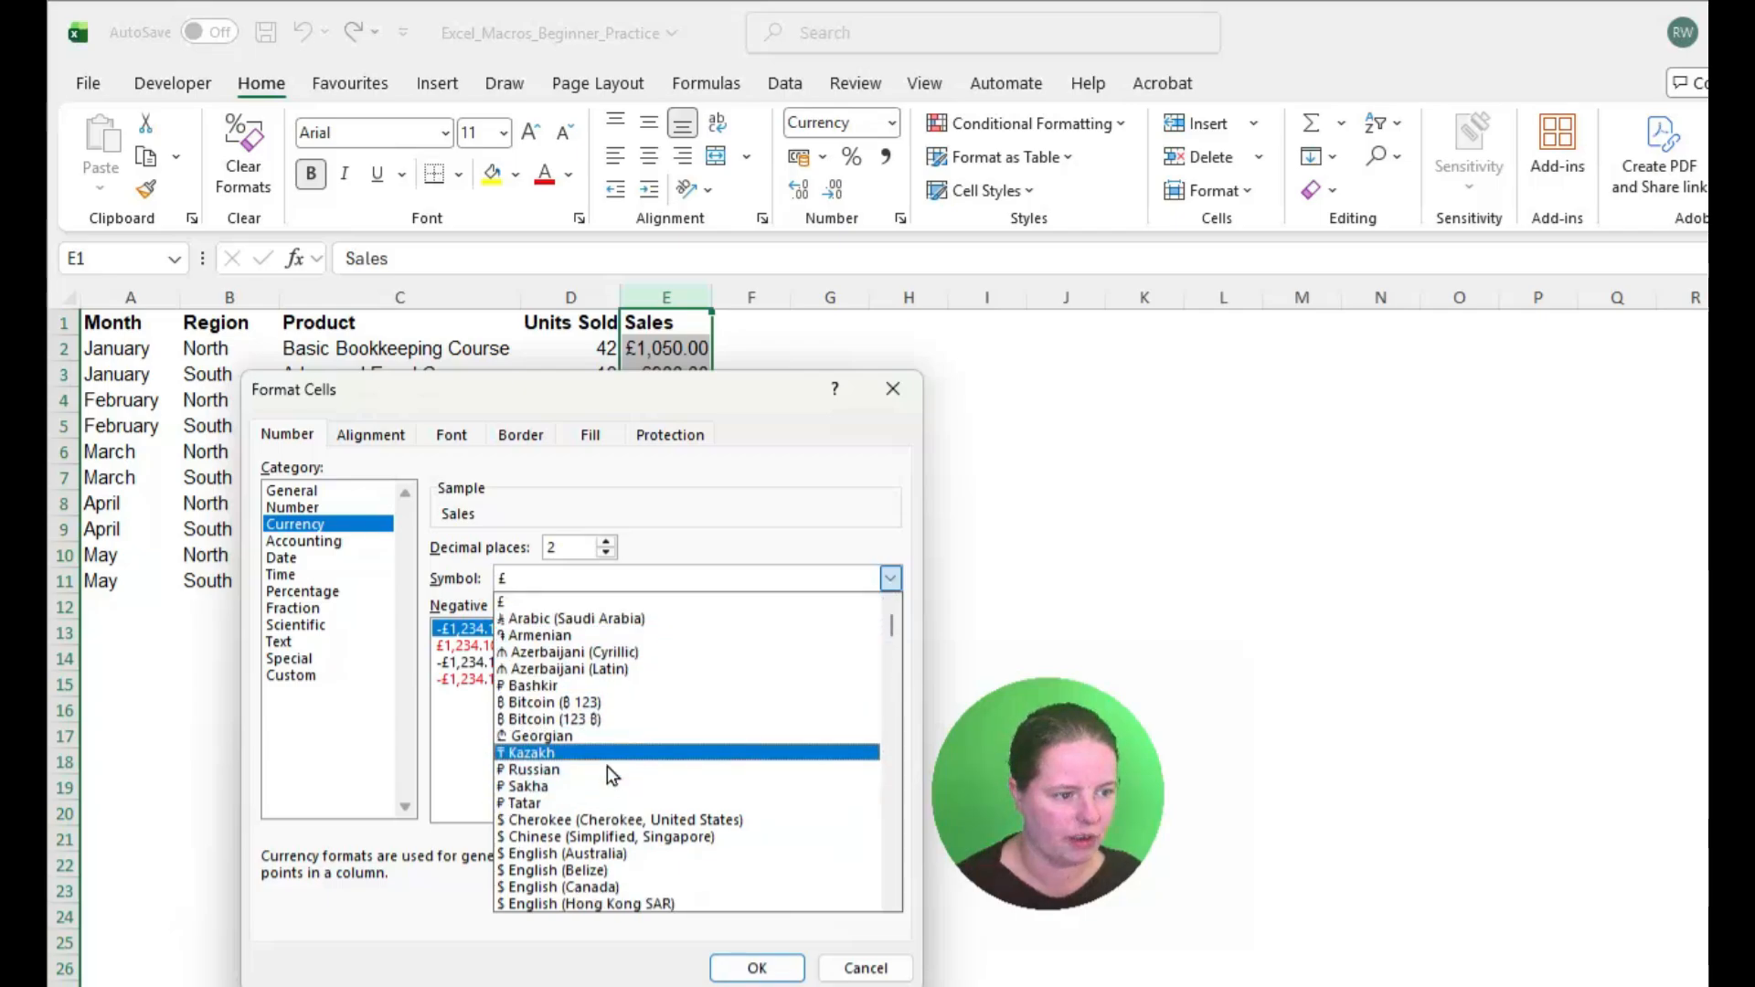
{"action": "left_click", "coordinate": [864, 969]}
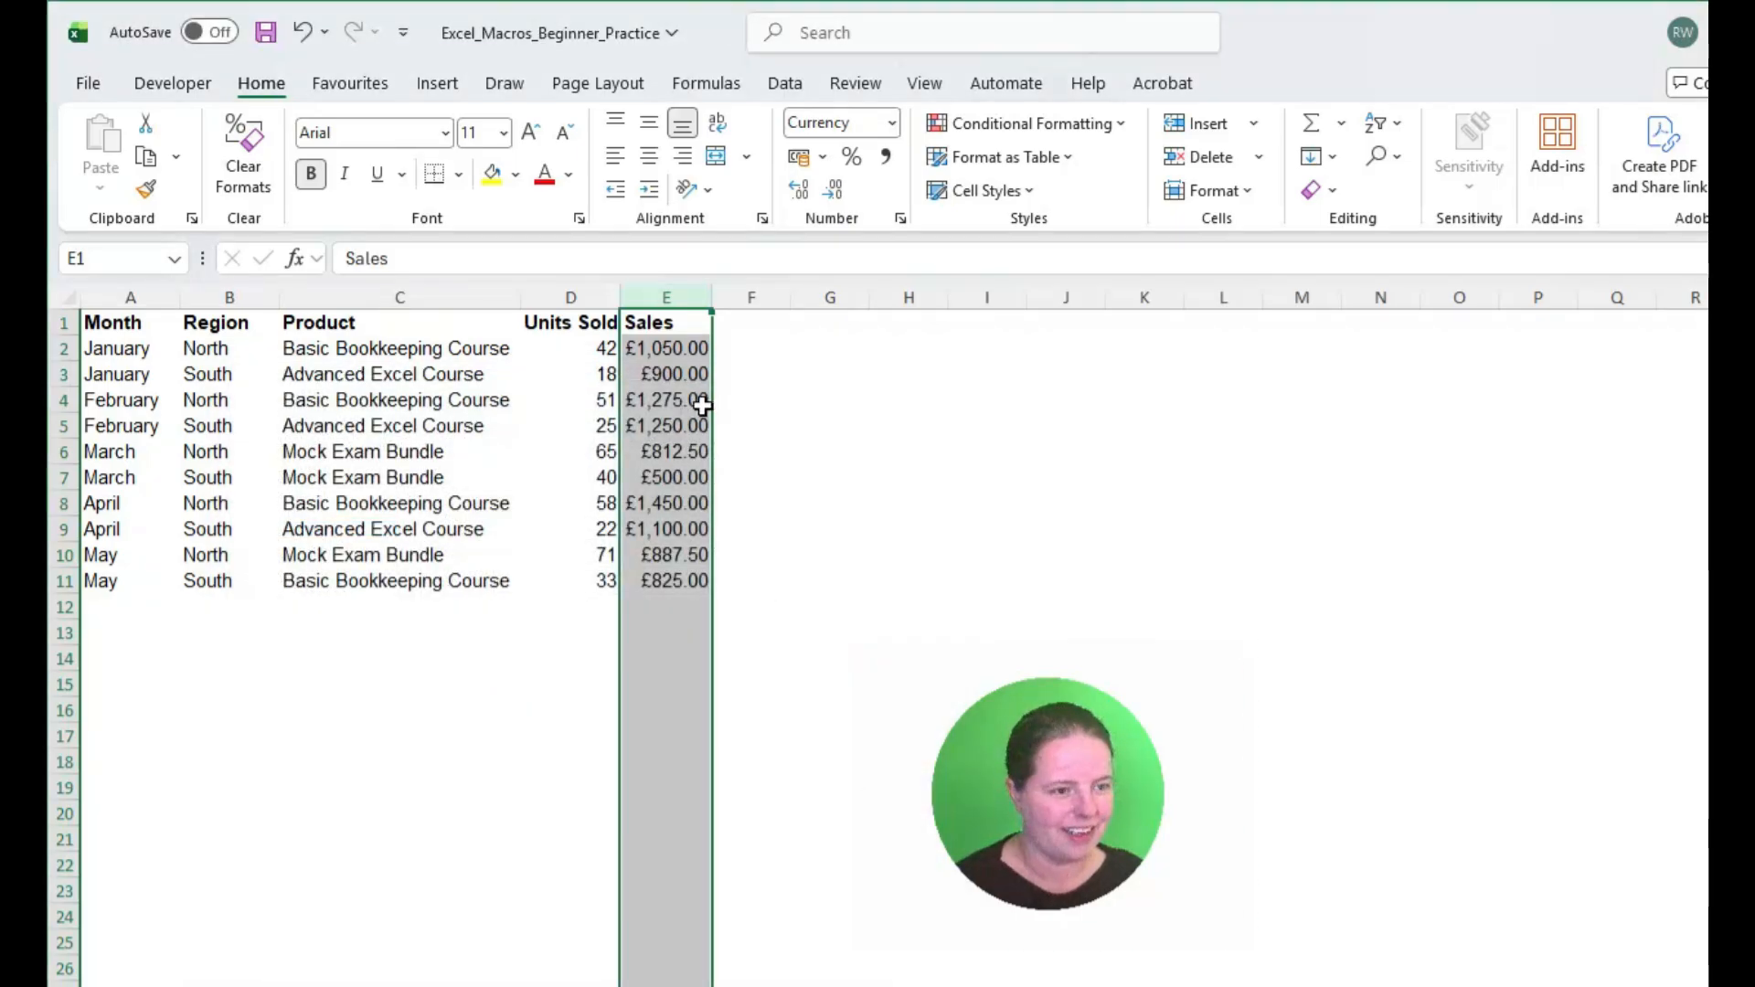
Step: Apply comma style with one decimal place to the Units Sold column D and make its header in D1 bold
{"action": "left_click", "coordinate": [590, 291]}
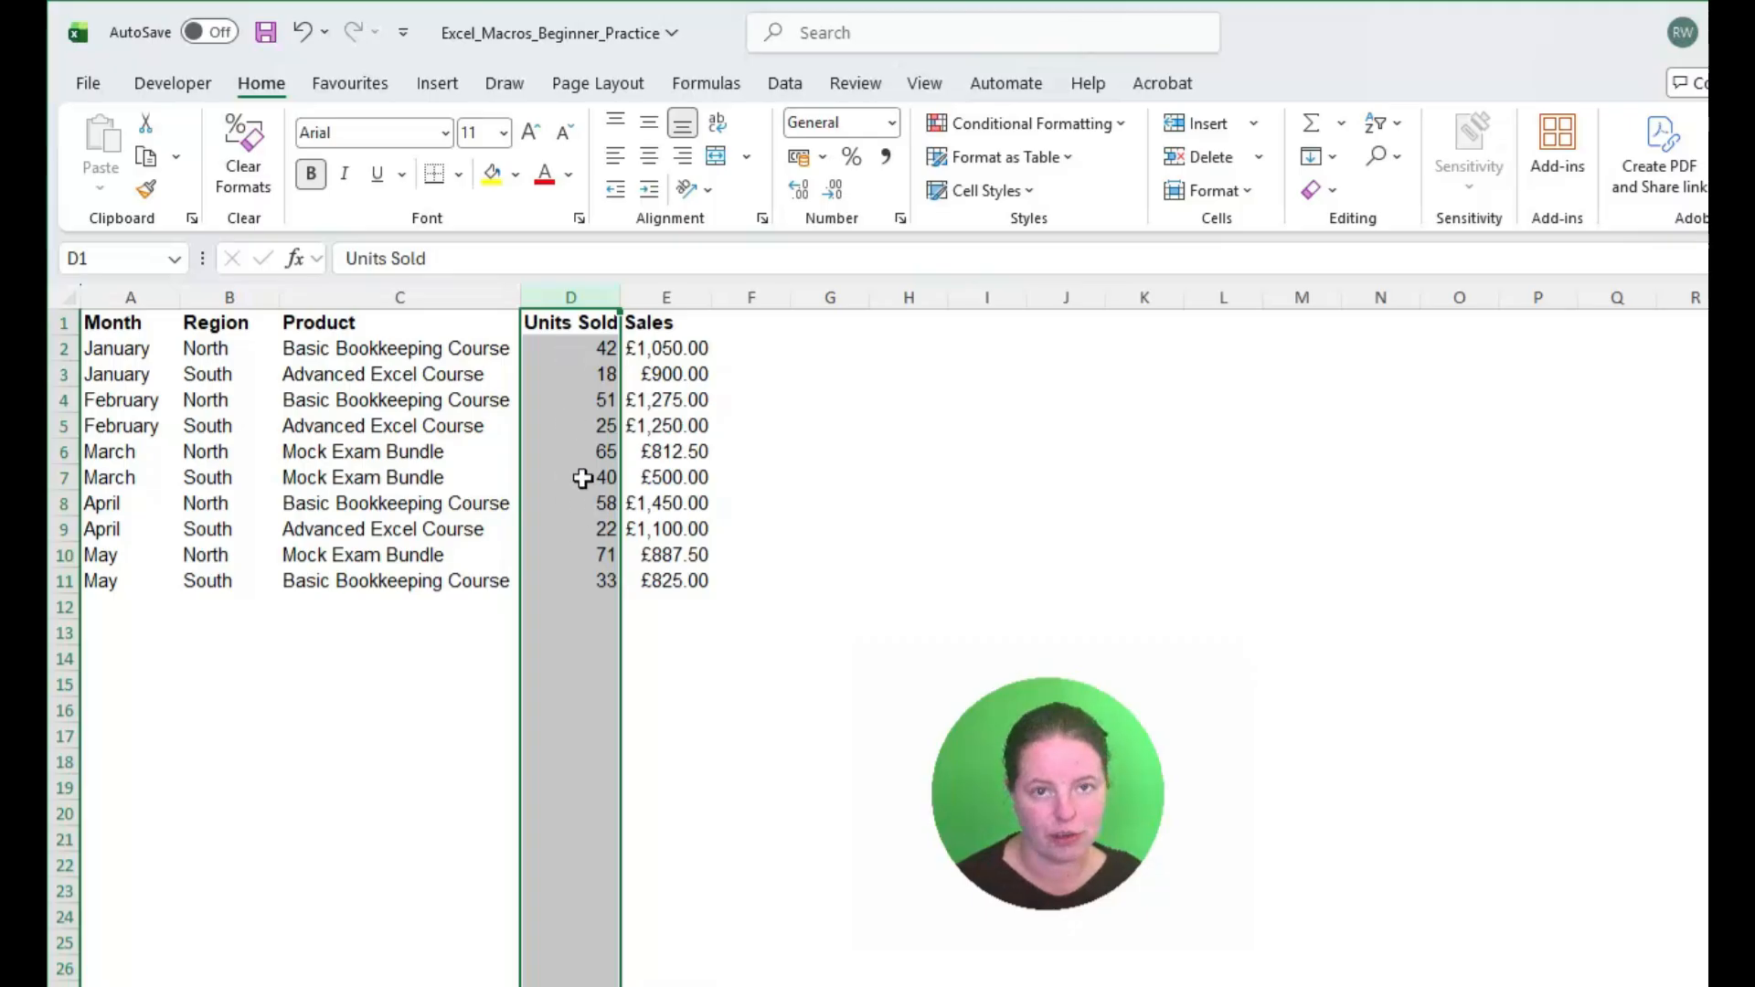
{"action": "left_click", "coordinate": [886, 159]}
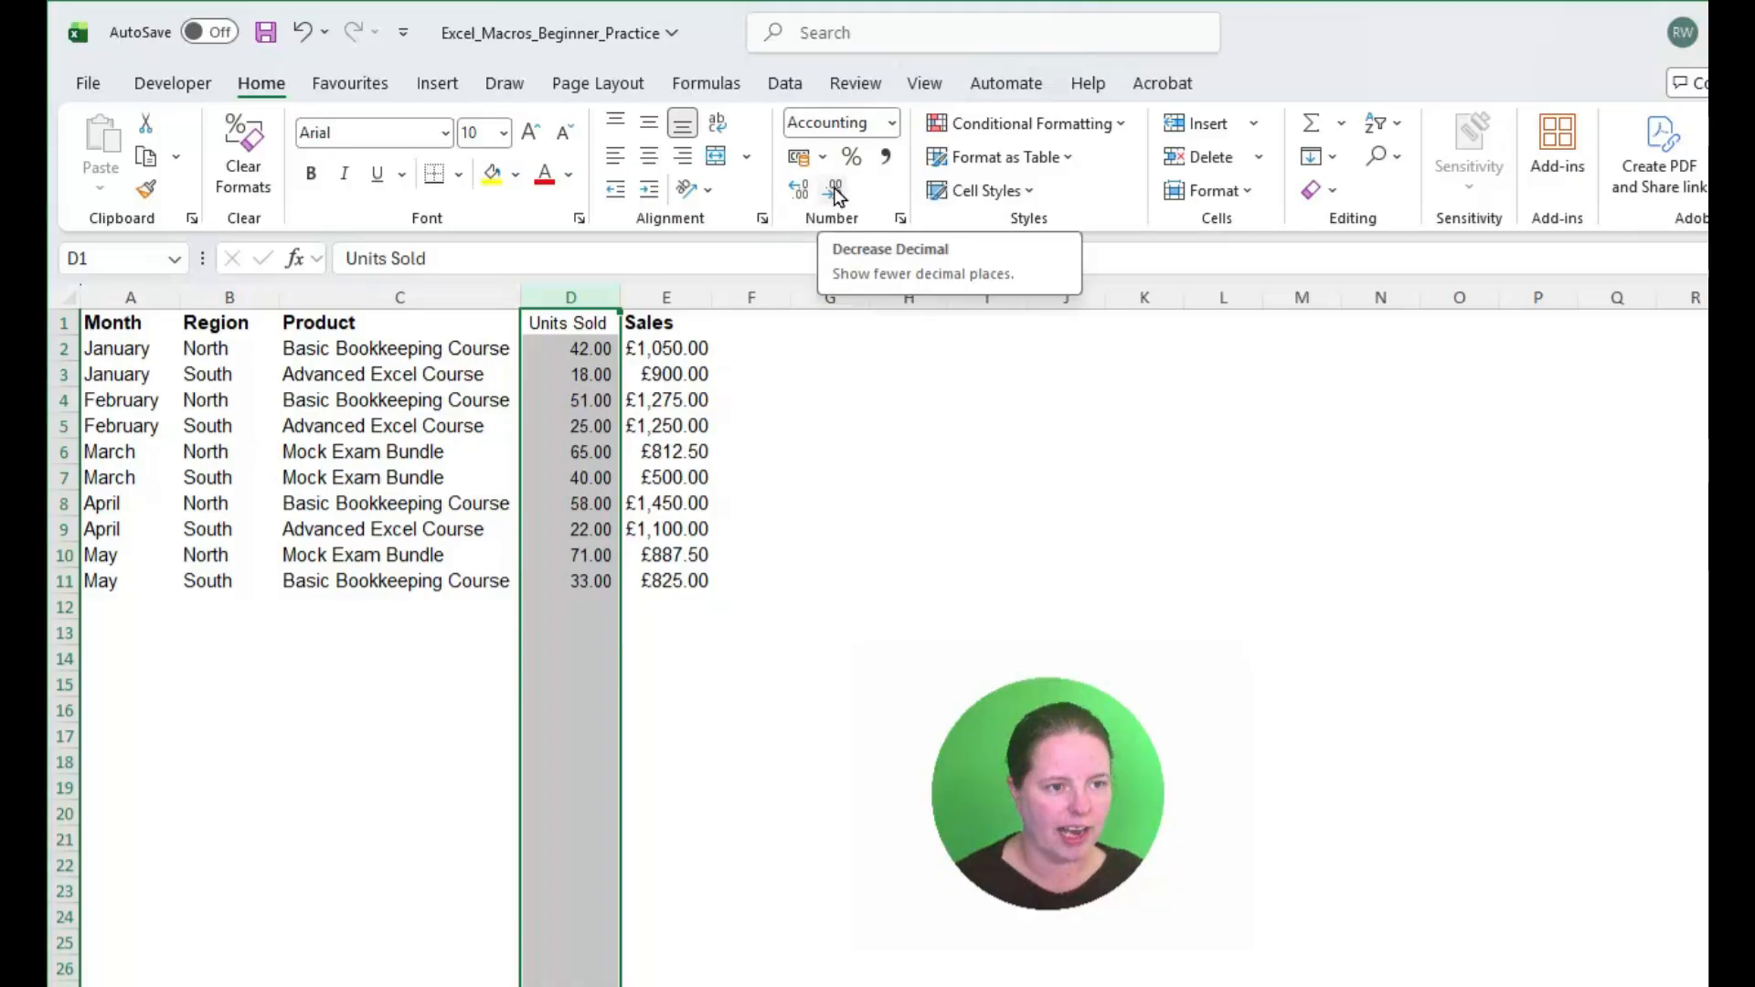
{"action": "left_click", "coordinate": [835, 192]}
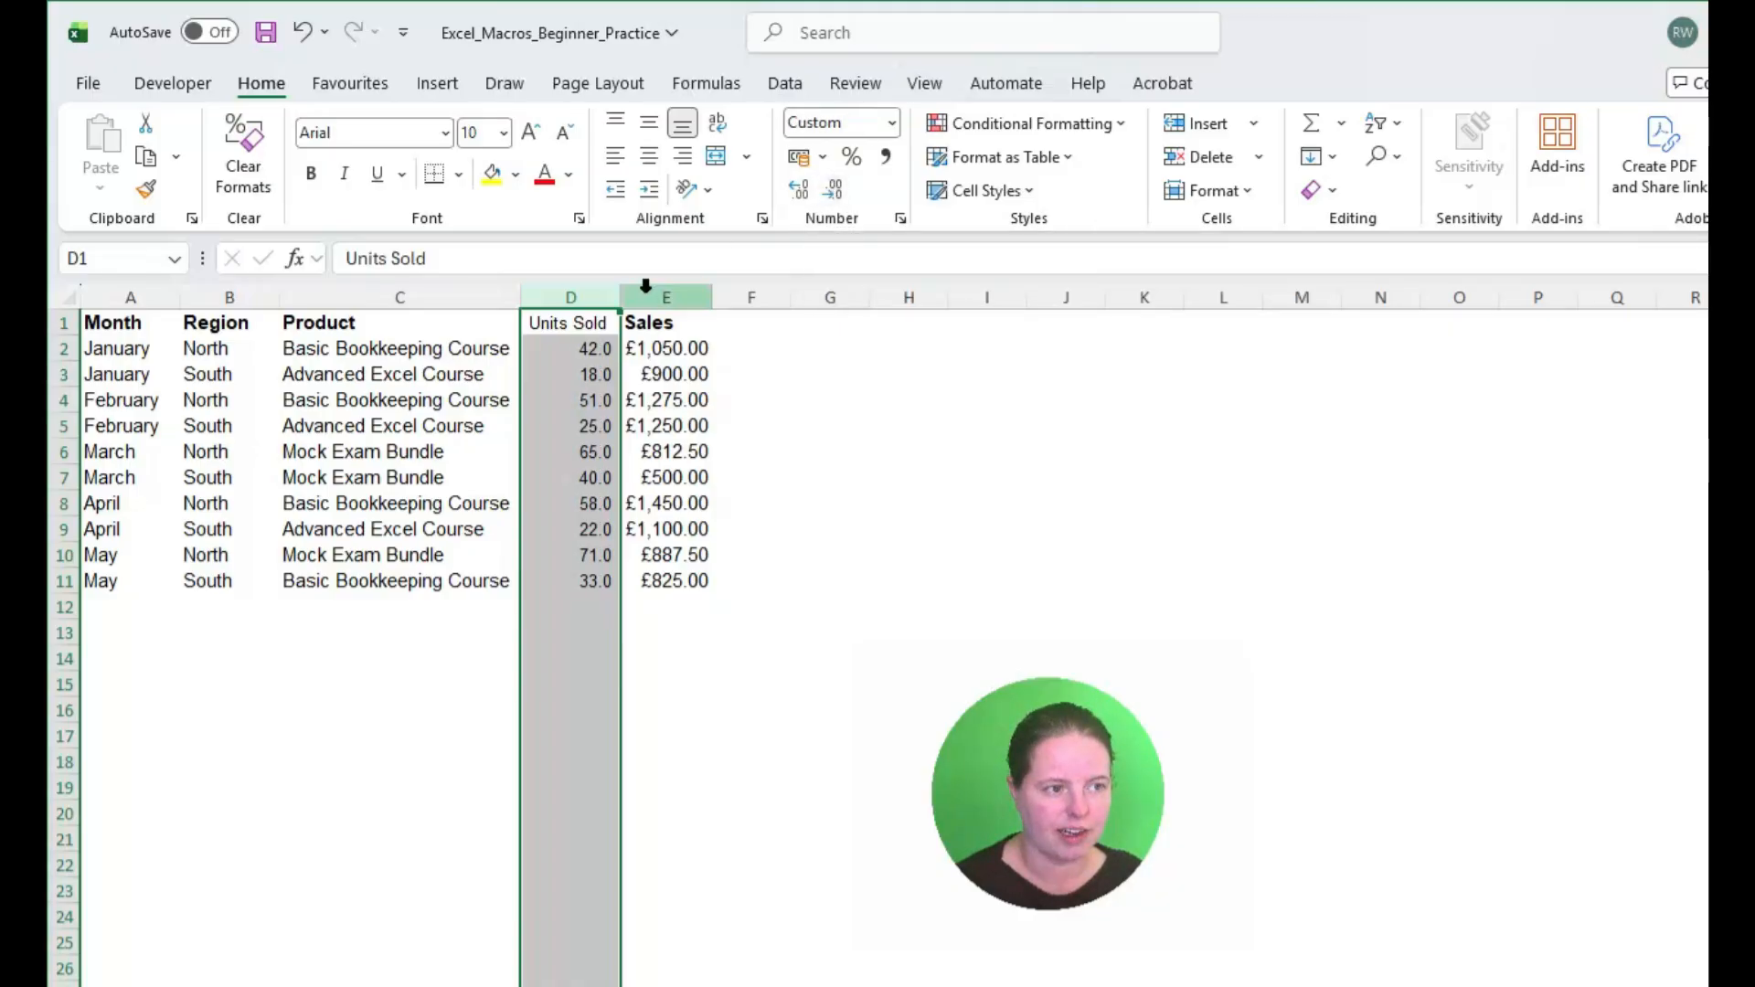
{"action": "left_click", "coordinate": [578, 318]}
{"action": "key", "text": "ctrl+b"}
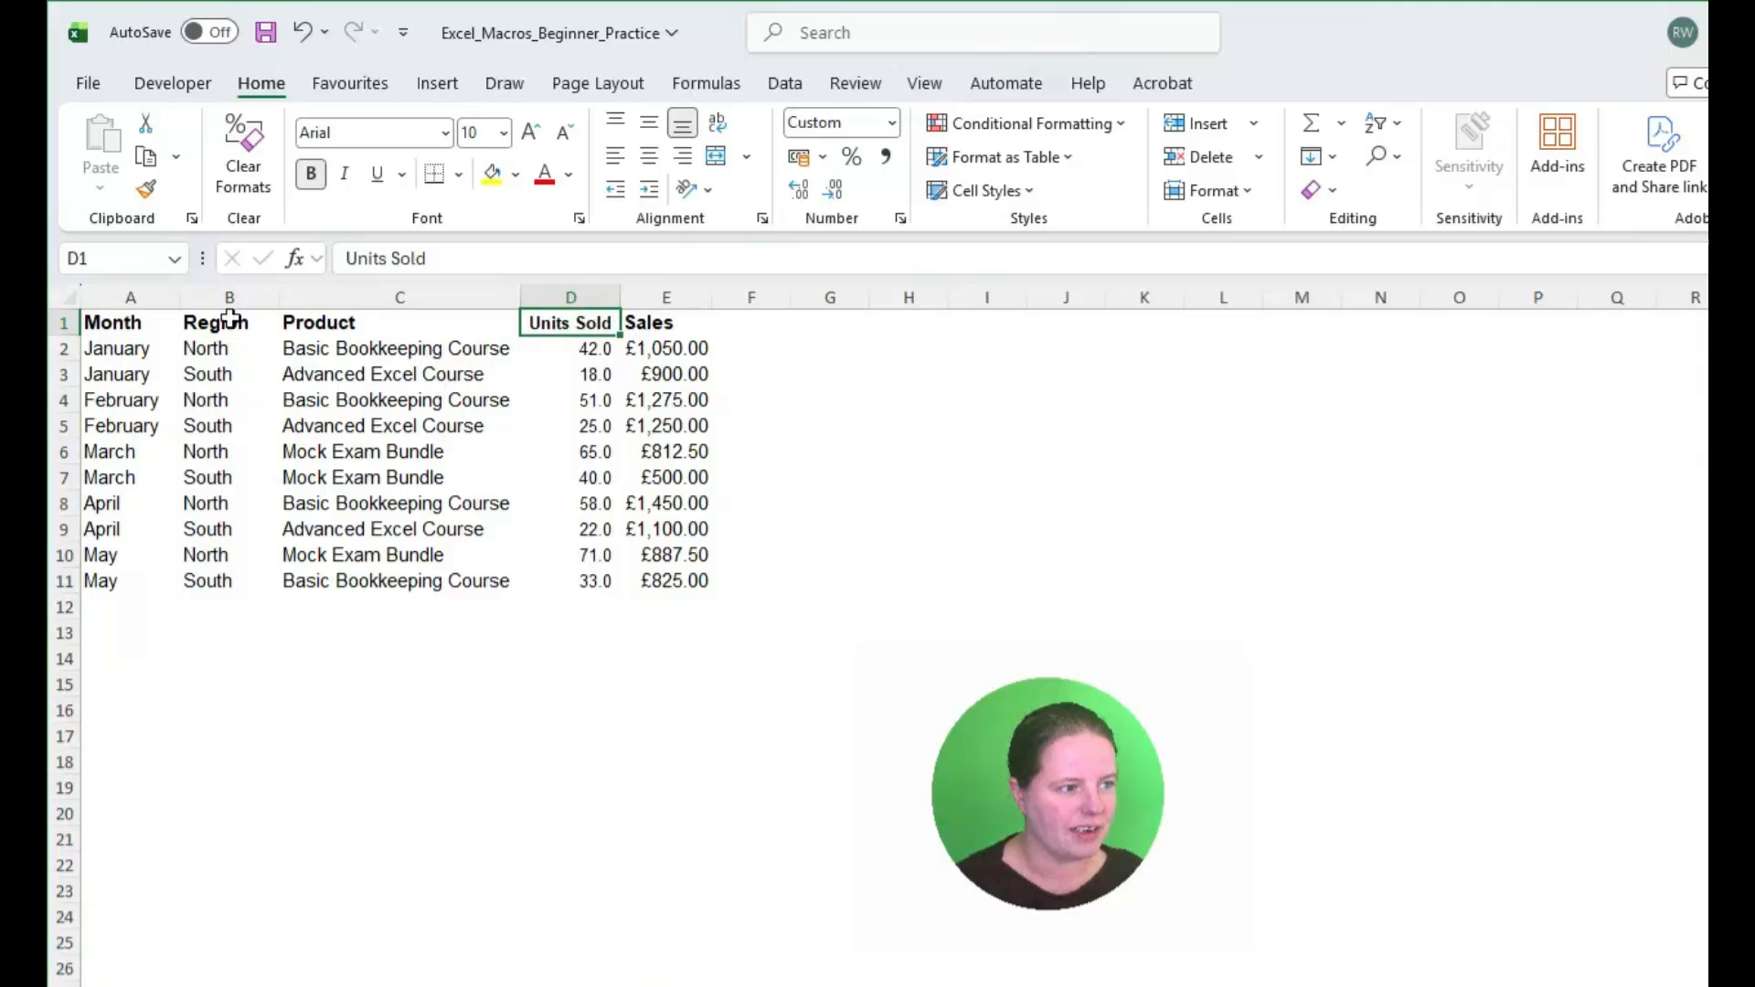
Step: Highlight cells containing the text North in the Region column B with Light Red Fill with Dark Red Text
{"action": "left_click", "coordinate": [255, 291]}
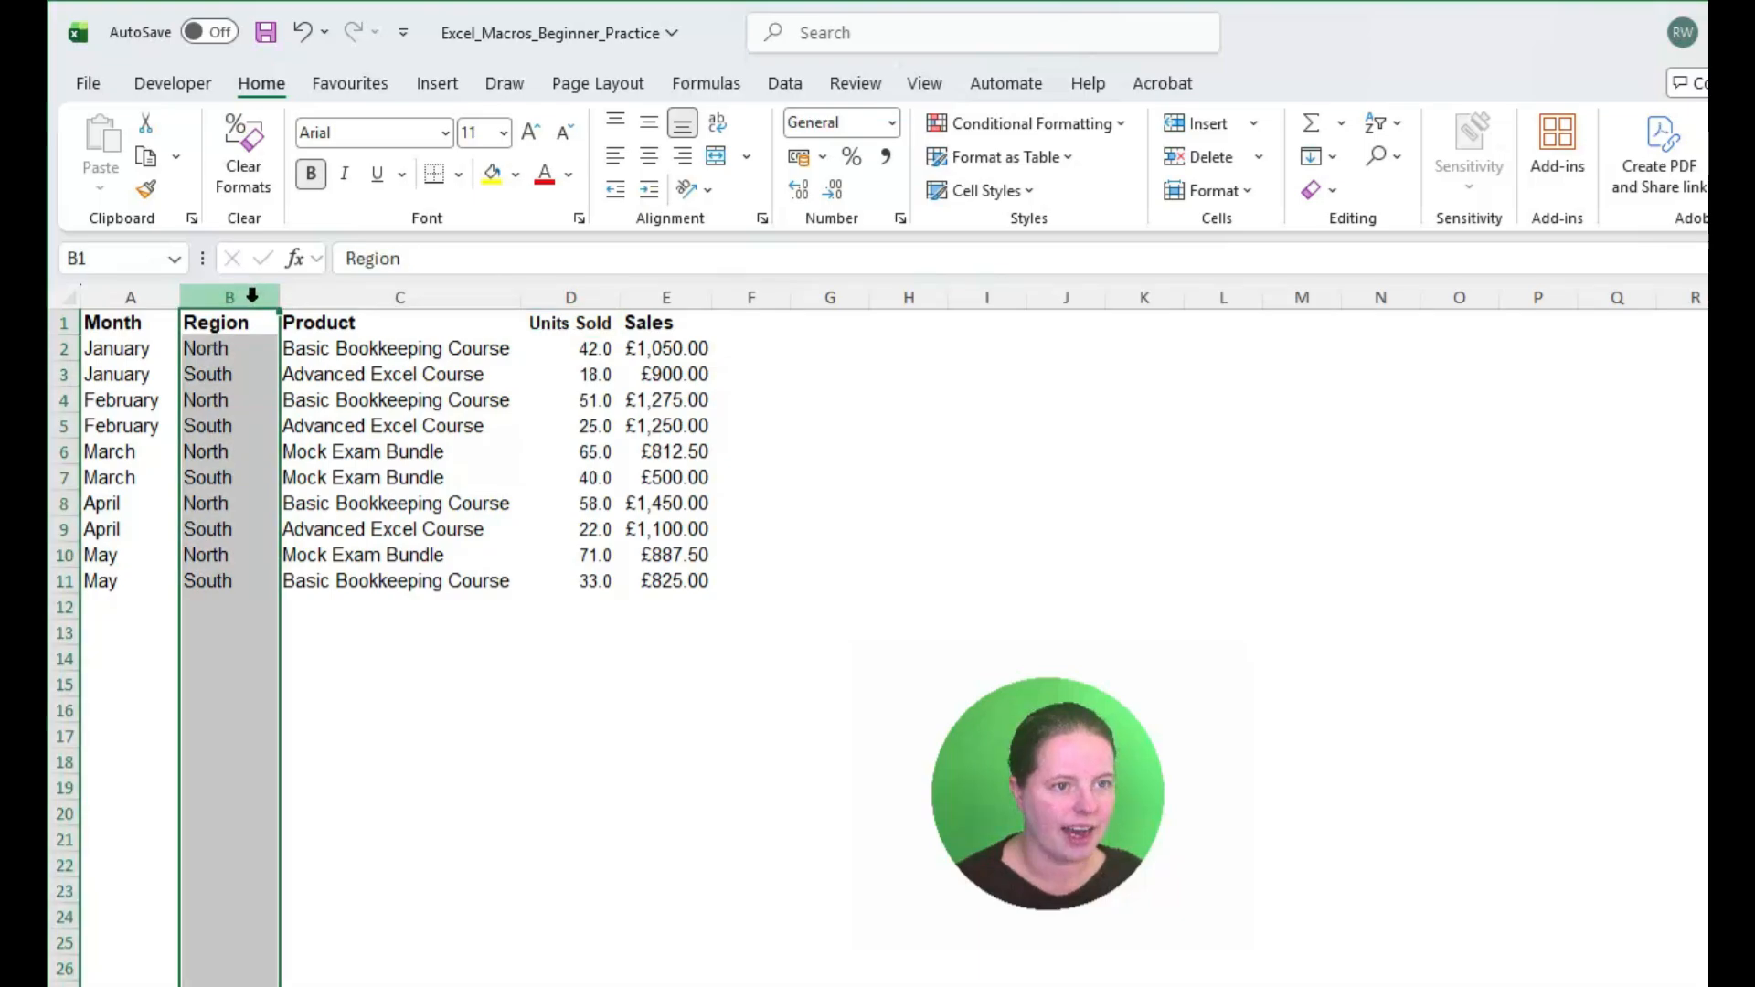
{"action": "left_click", "coordinate": [1065, 126]}
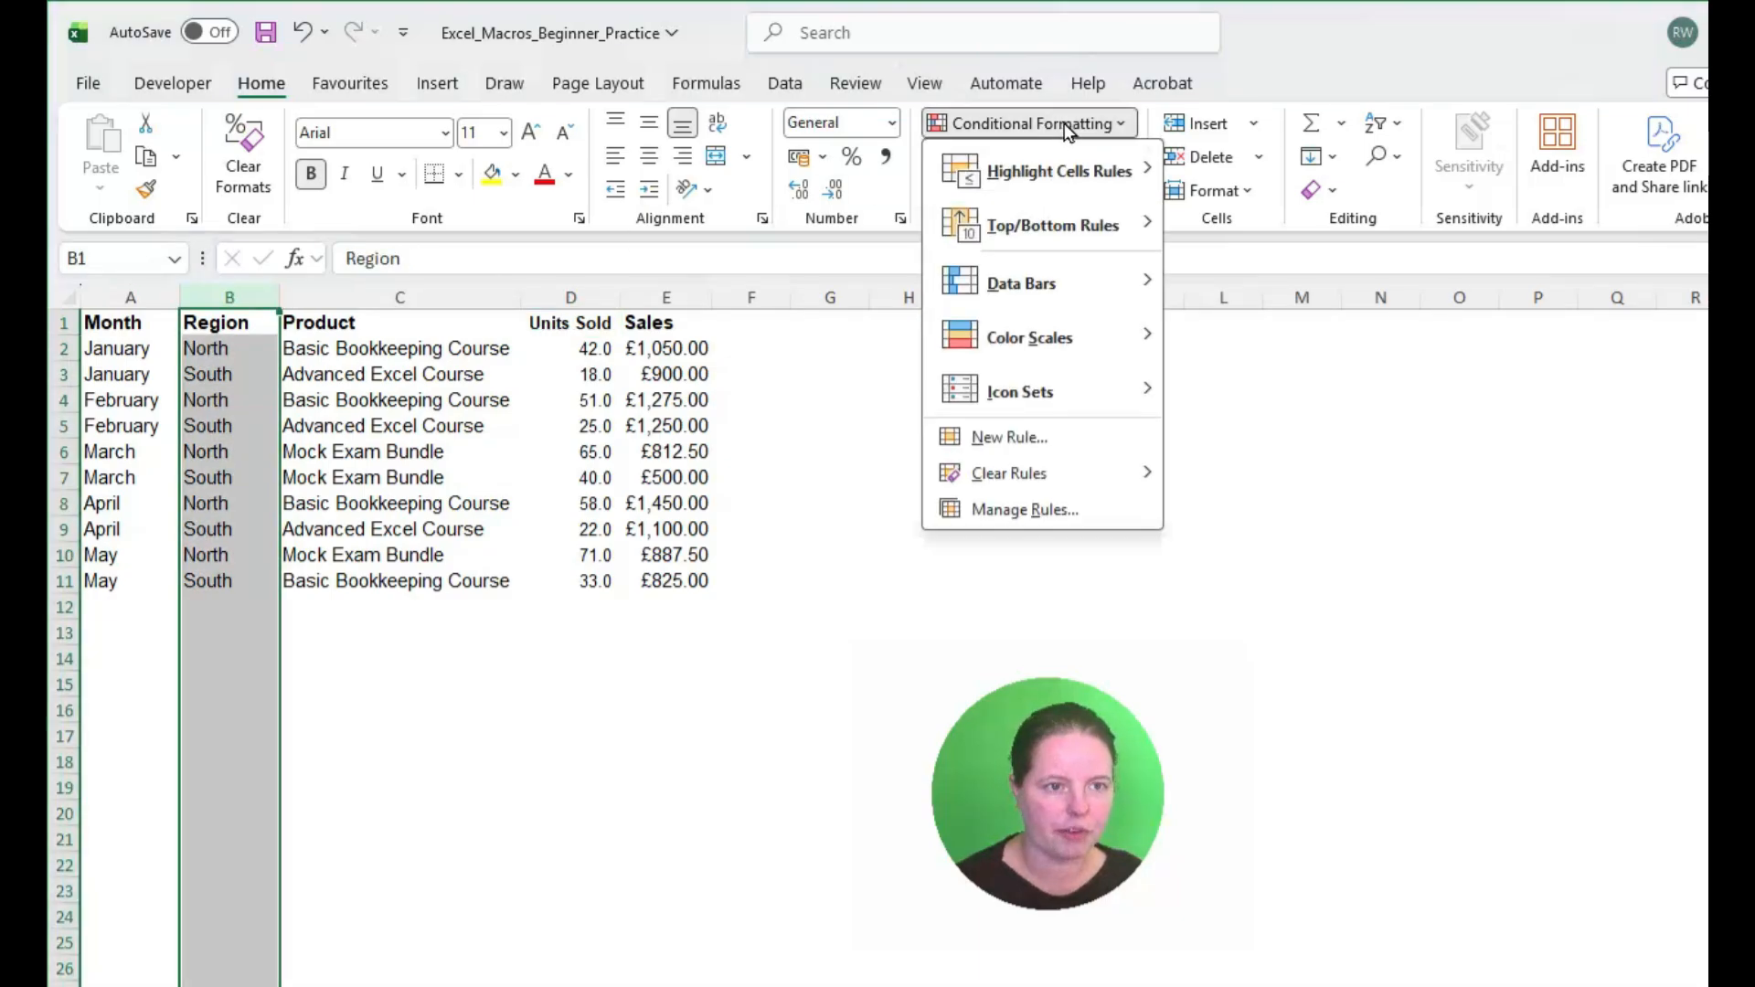
{"action": "mouse_move", "coordinate": [1078, 170]}
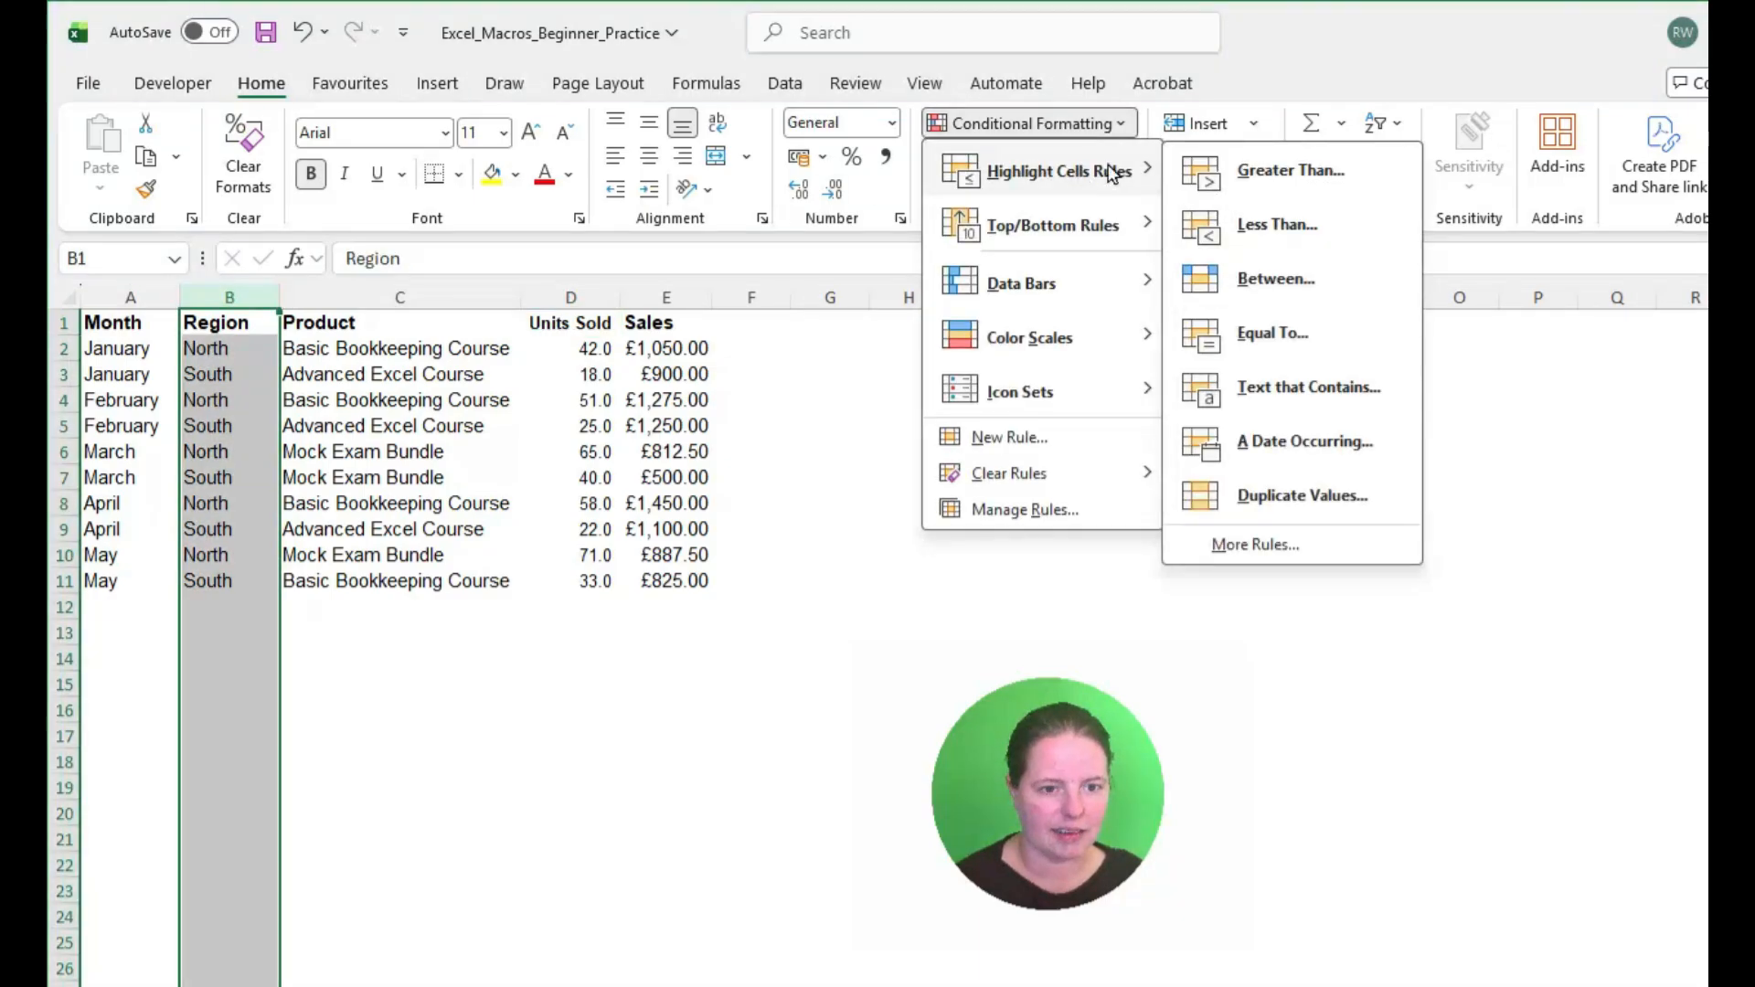
{"action": "left_click", "coordinate": [1300, 387]}
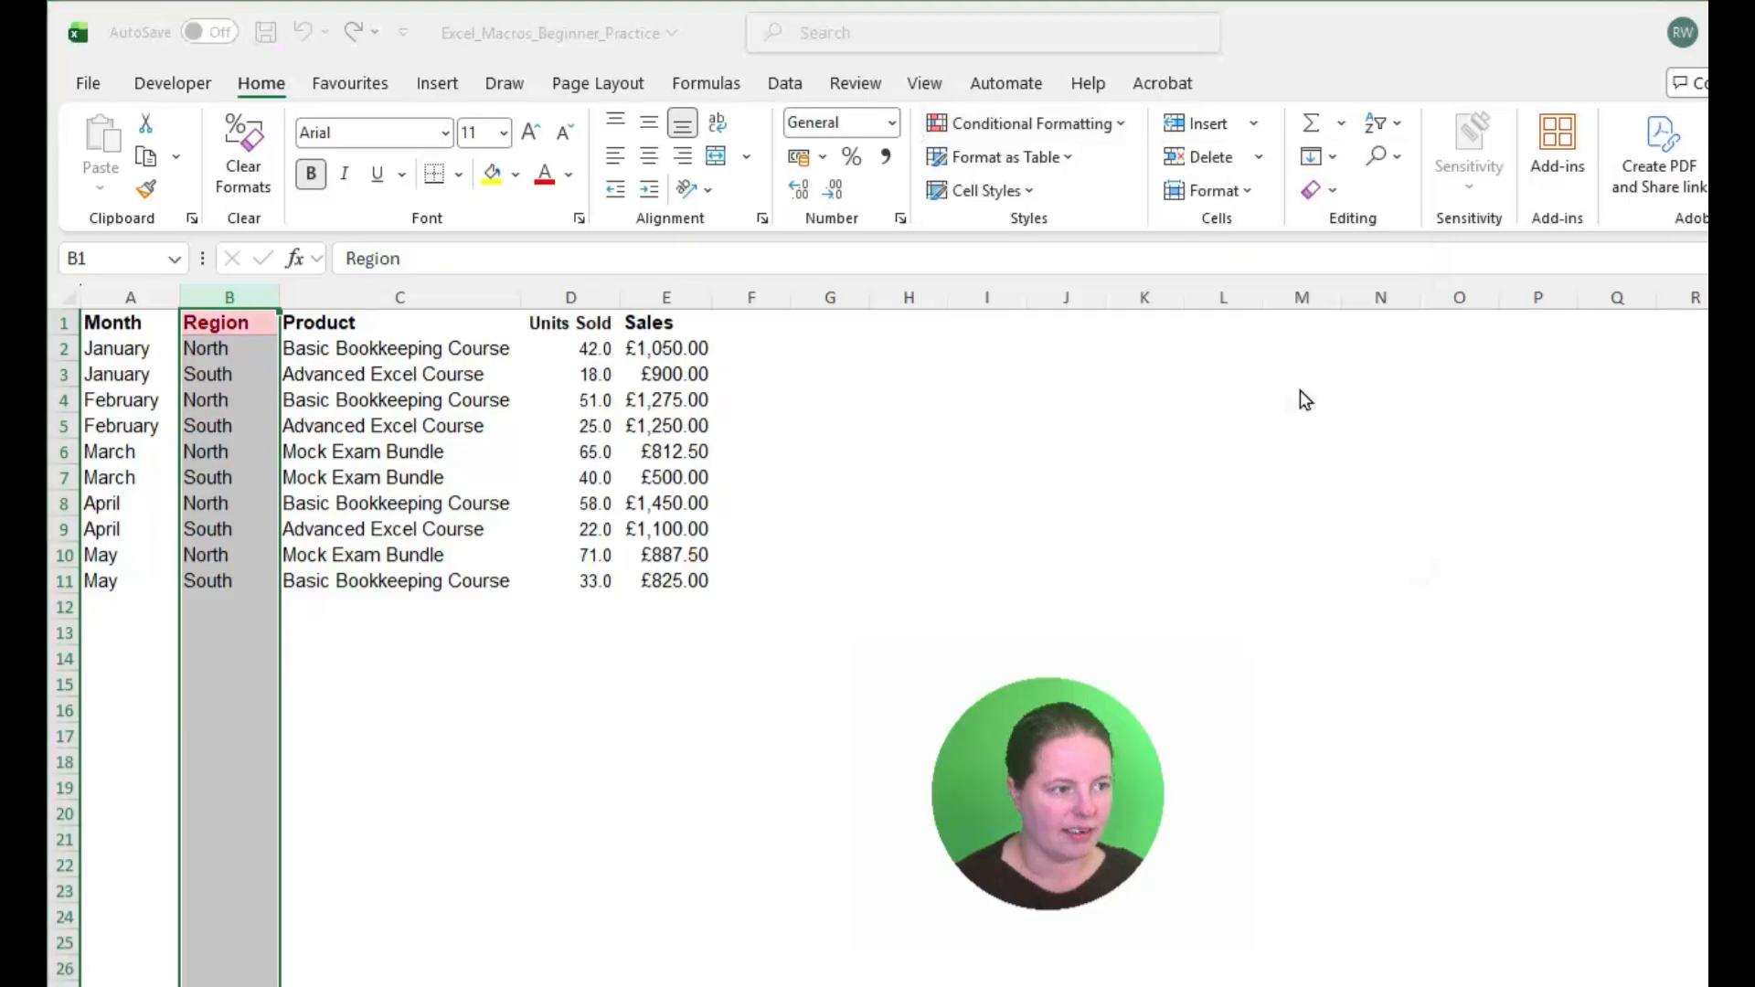
{"action": "type", "text": "North"}
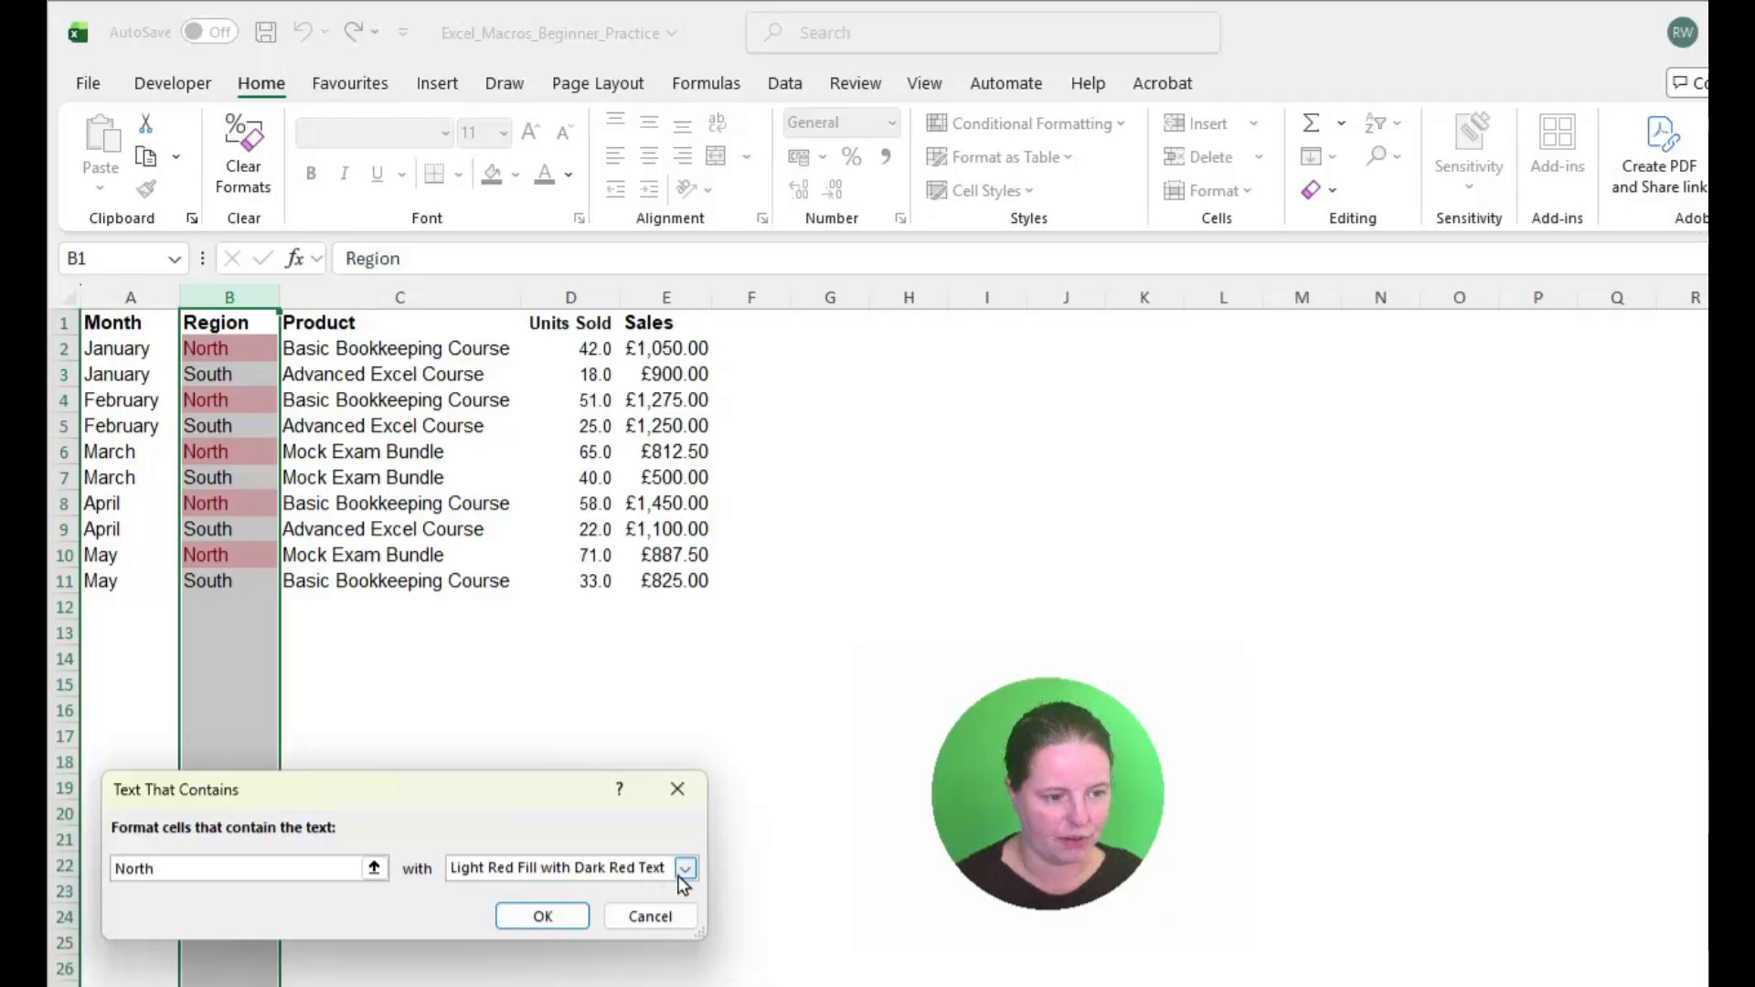
{"action": "left_click", "coordinate": [544, 925]}
Step: Select empty cell C15 and stop recording the macro
{"action": "left_click", "coordinate": [468, 686]}
{"action": "left_click", "coordinate": [170, 89]}
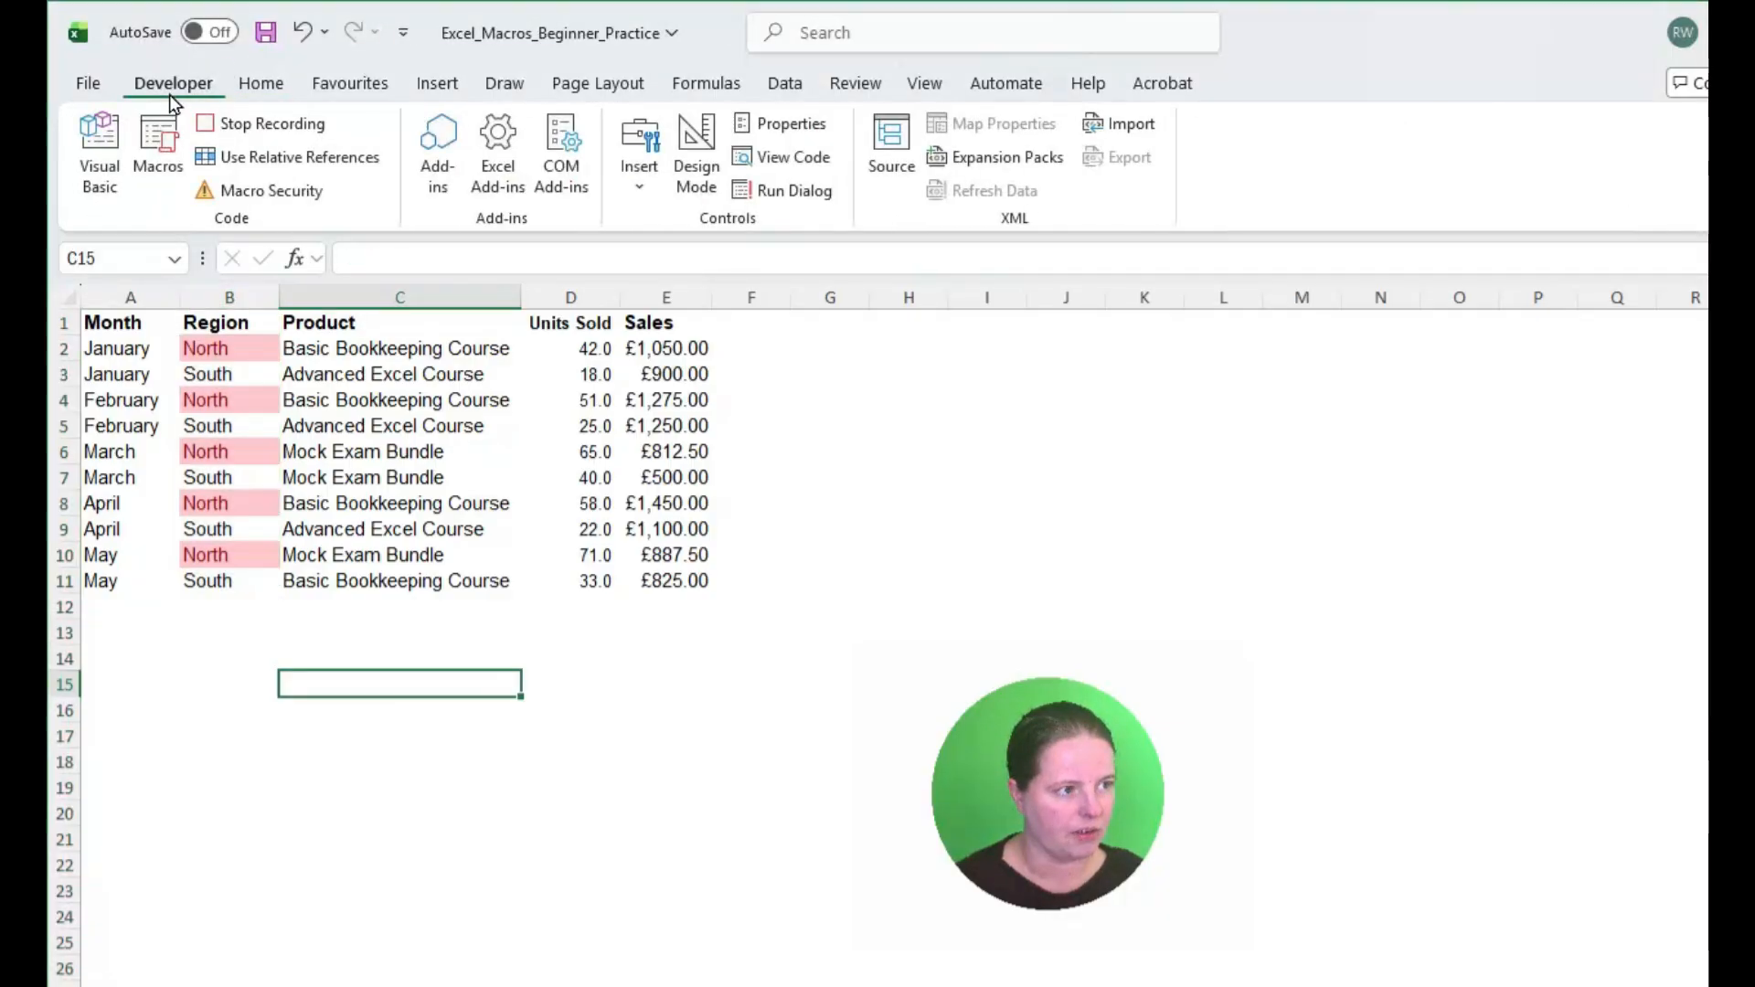
{"action": "left_click", "coordinate": [268, 128]}
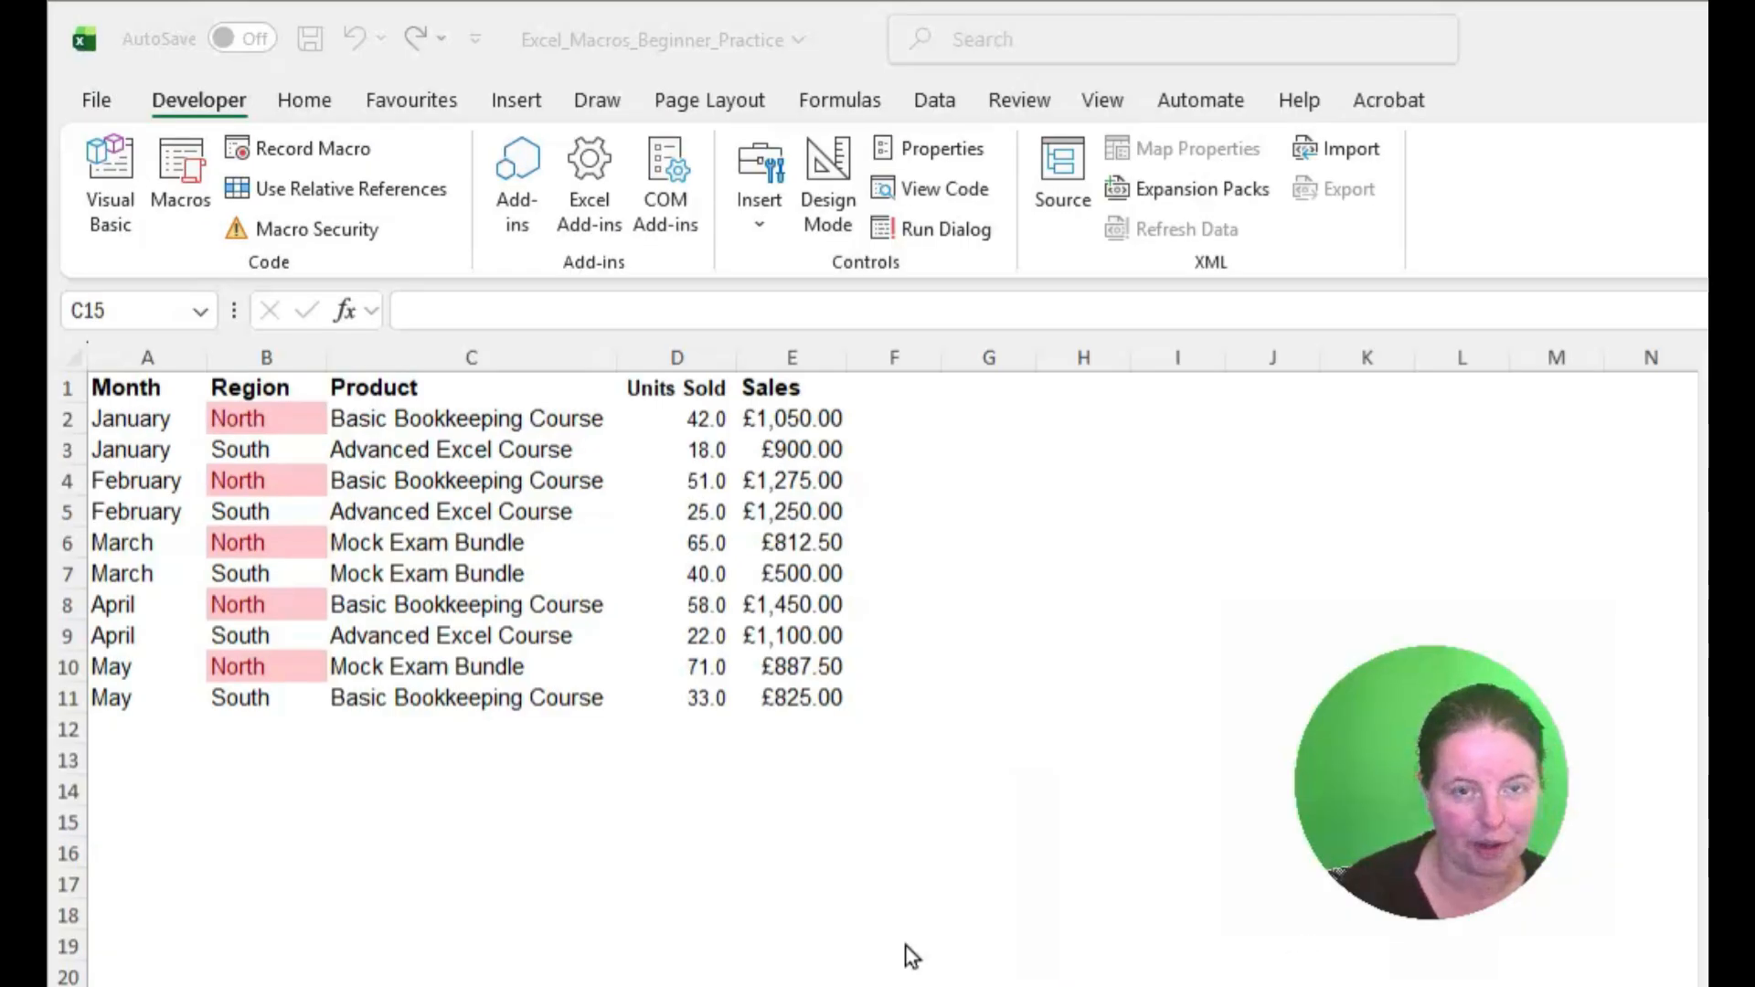
Step: Undo all the formatting made on the sales data, back to the plain unformatted table
{"action": "left_click_drag", "start_coordinate": [819, 697], "coordinate": [142, 388]}
{"action": "left_click", "coordinate": [304, 101]}
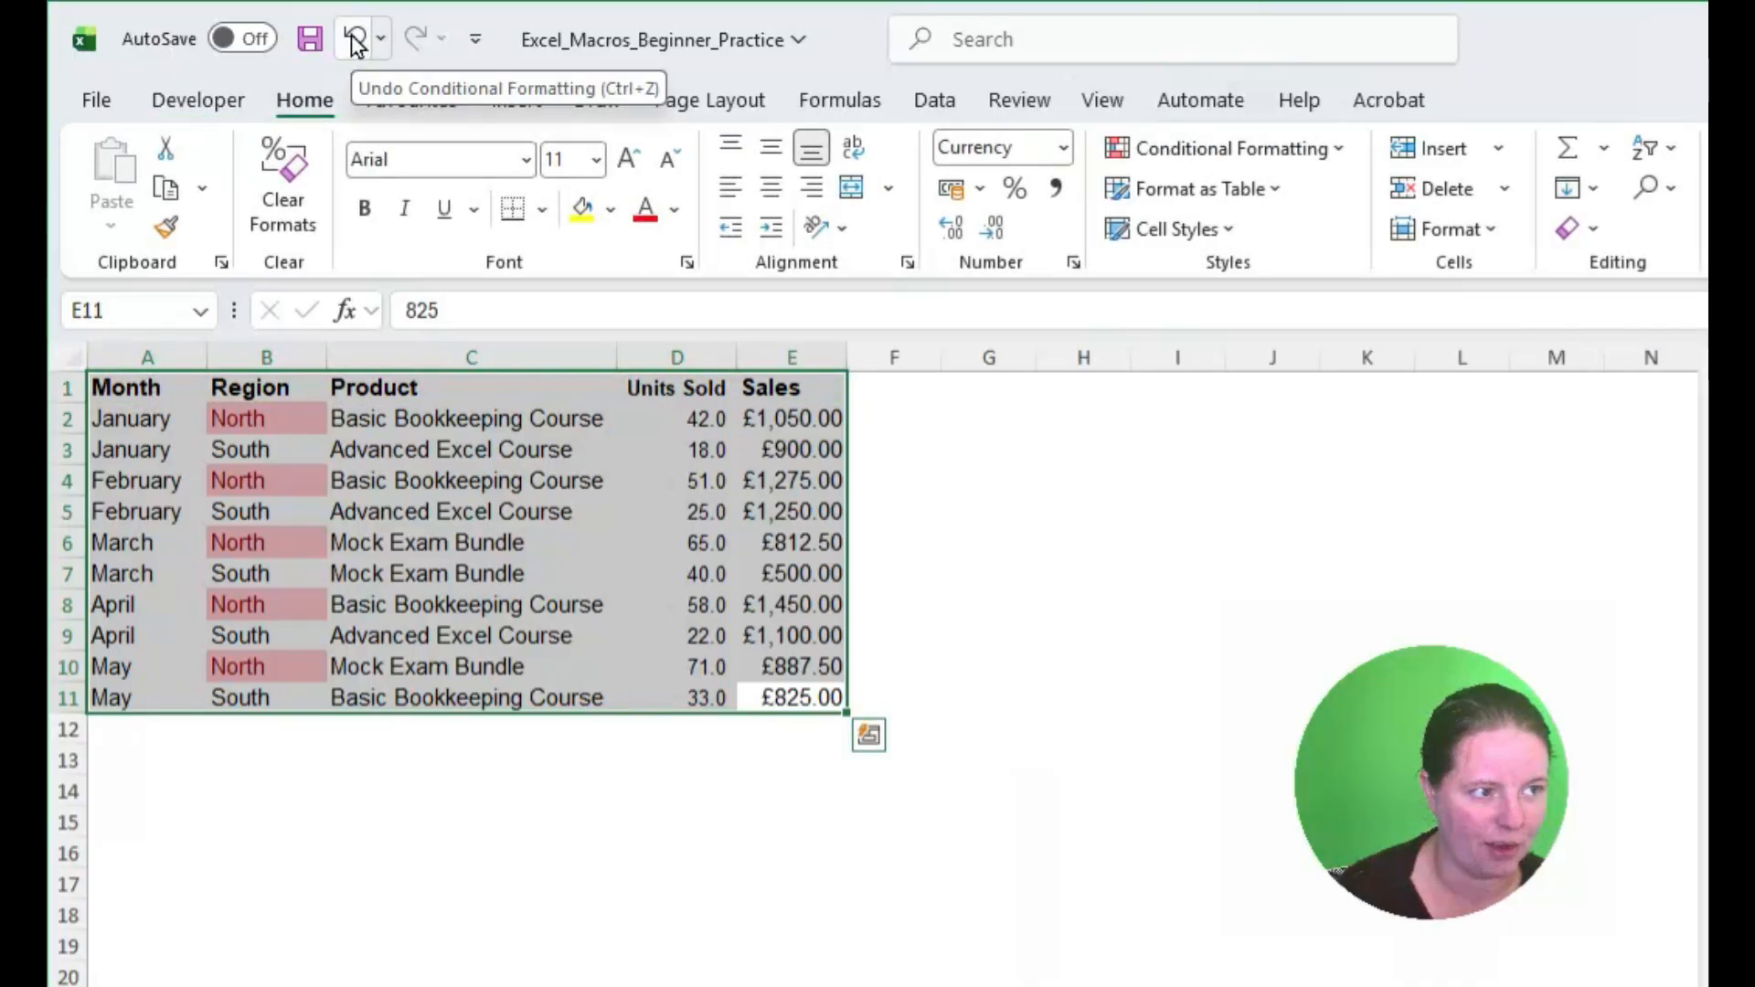
{"action": "left_click", "coordinate": [355, 39]}
{"action": "left_click", "coordinate": [355, 39]}
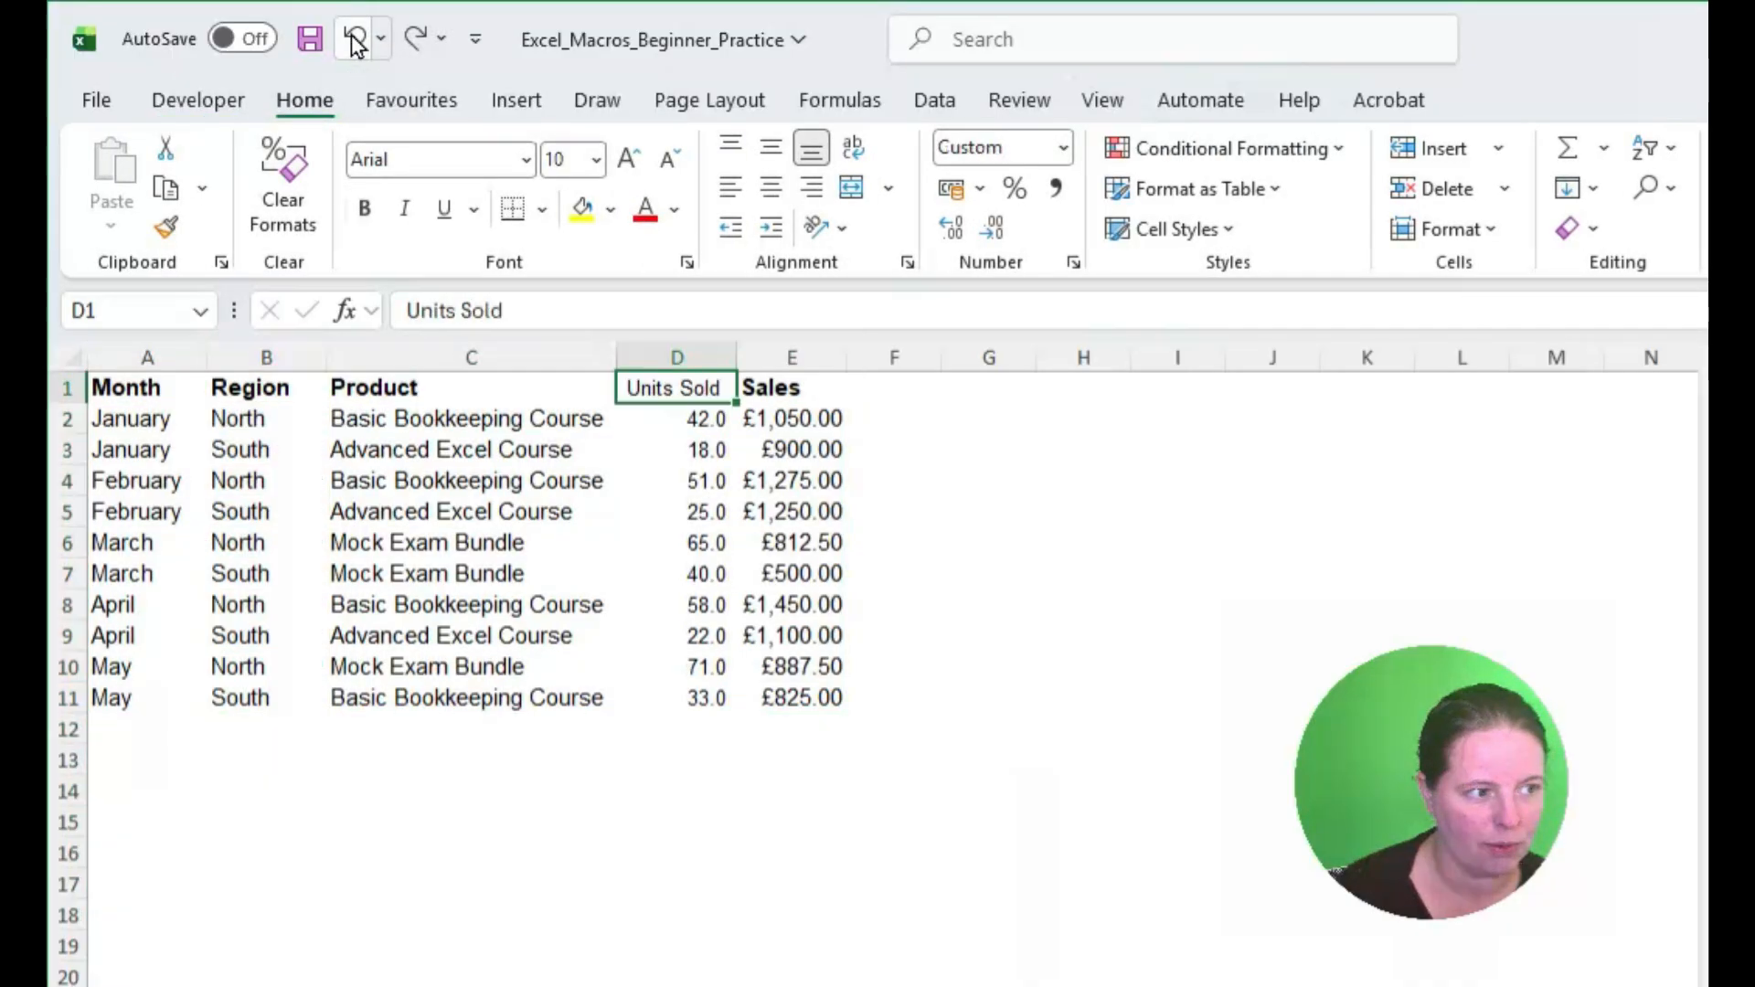
{"action": "left_click", "coordinate": [355, 39]}
{"action": "left_click", "coordinate": [354, 40]}
{"action": "left_click", "coordinate": [354, 40]}
{"action": "left_click", "coordinate": [355, 39]}
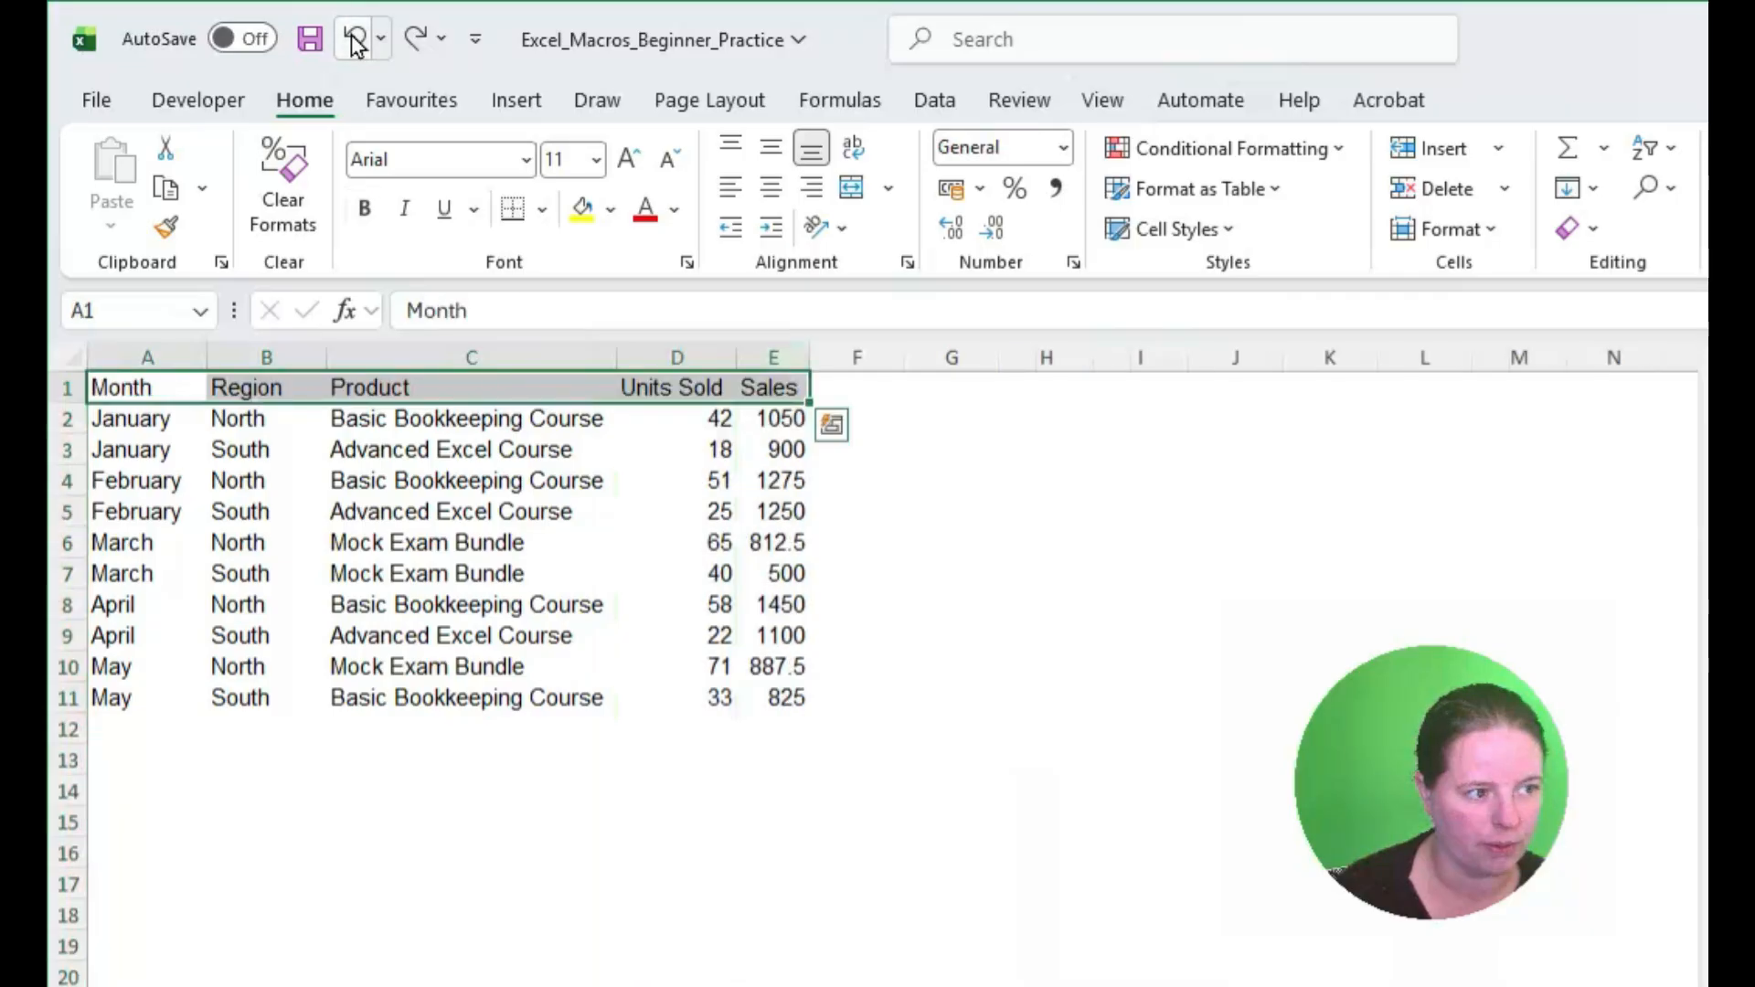
{"action": "left_click", "coordinate": [951, 447]}
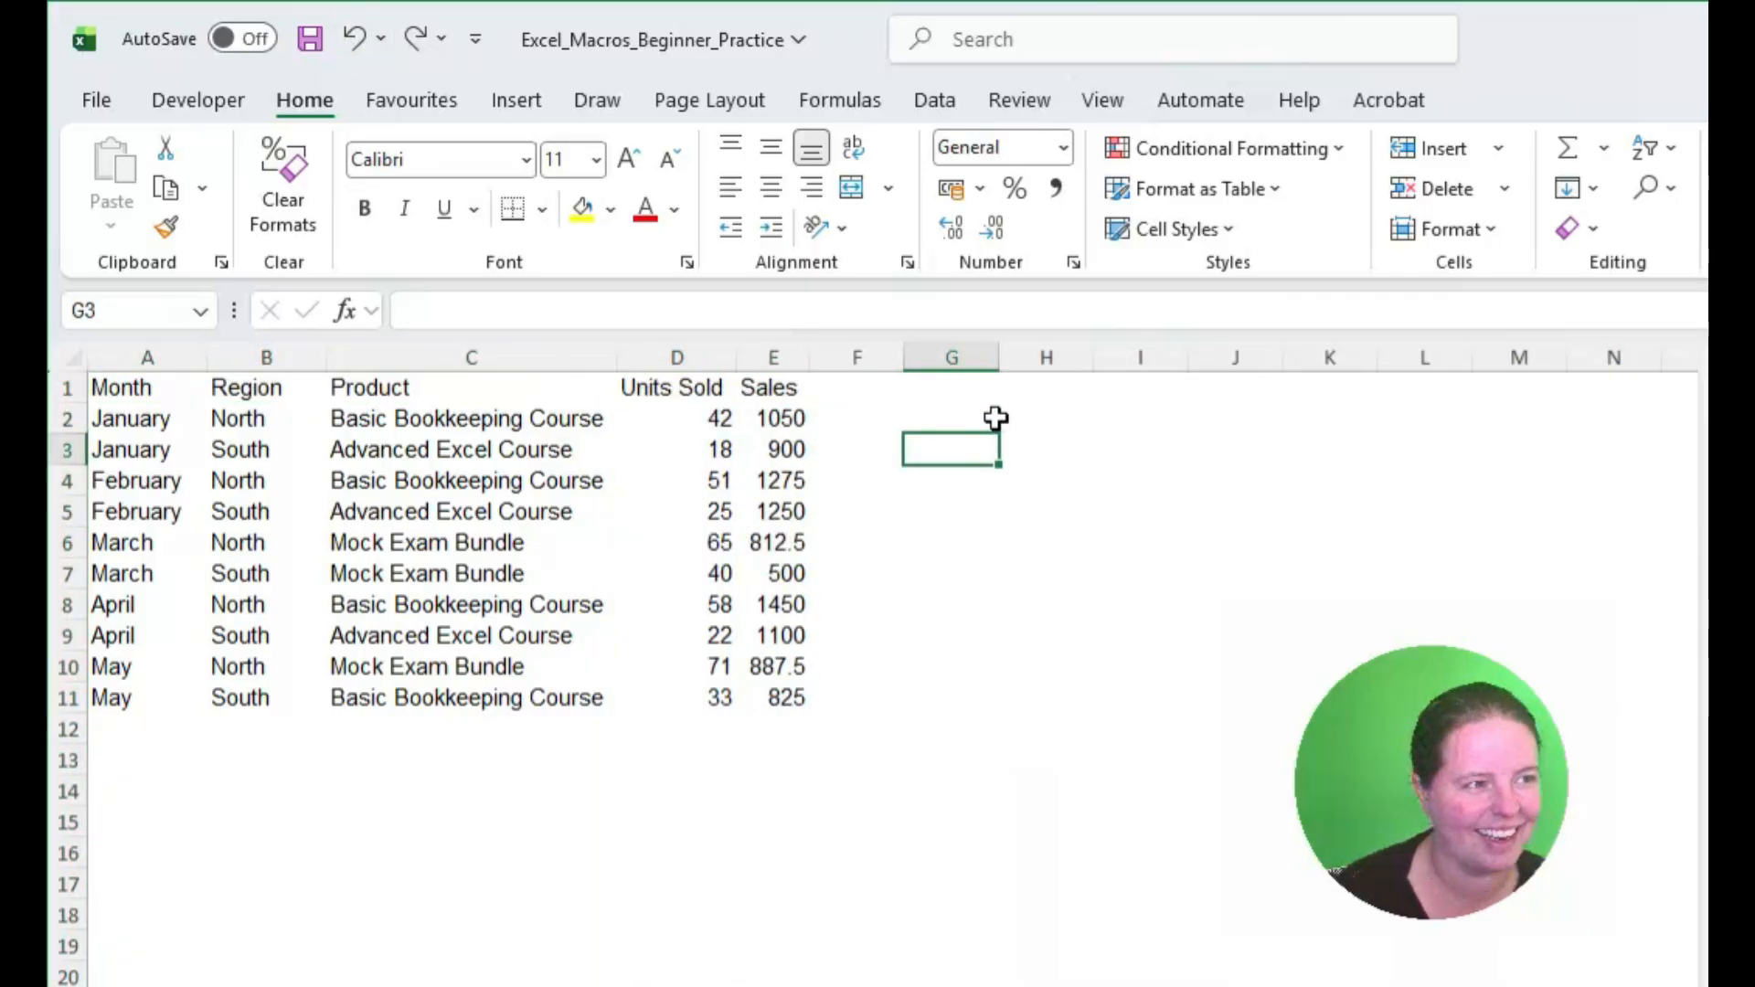
Step: Insert a form control button beside the data, over about G2:H5, and assign the Salesreport macro to it
{"action": "left_click", "coordinate": [198, 101]}
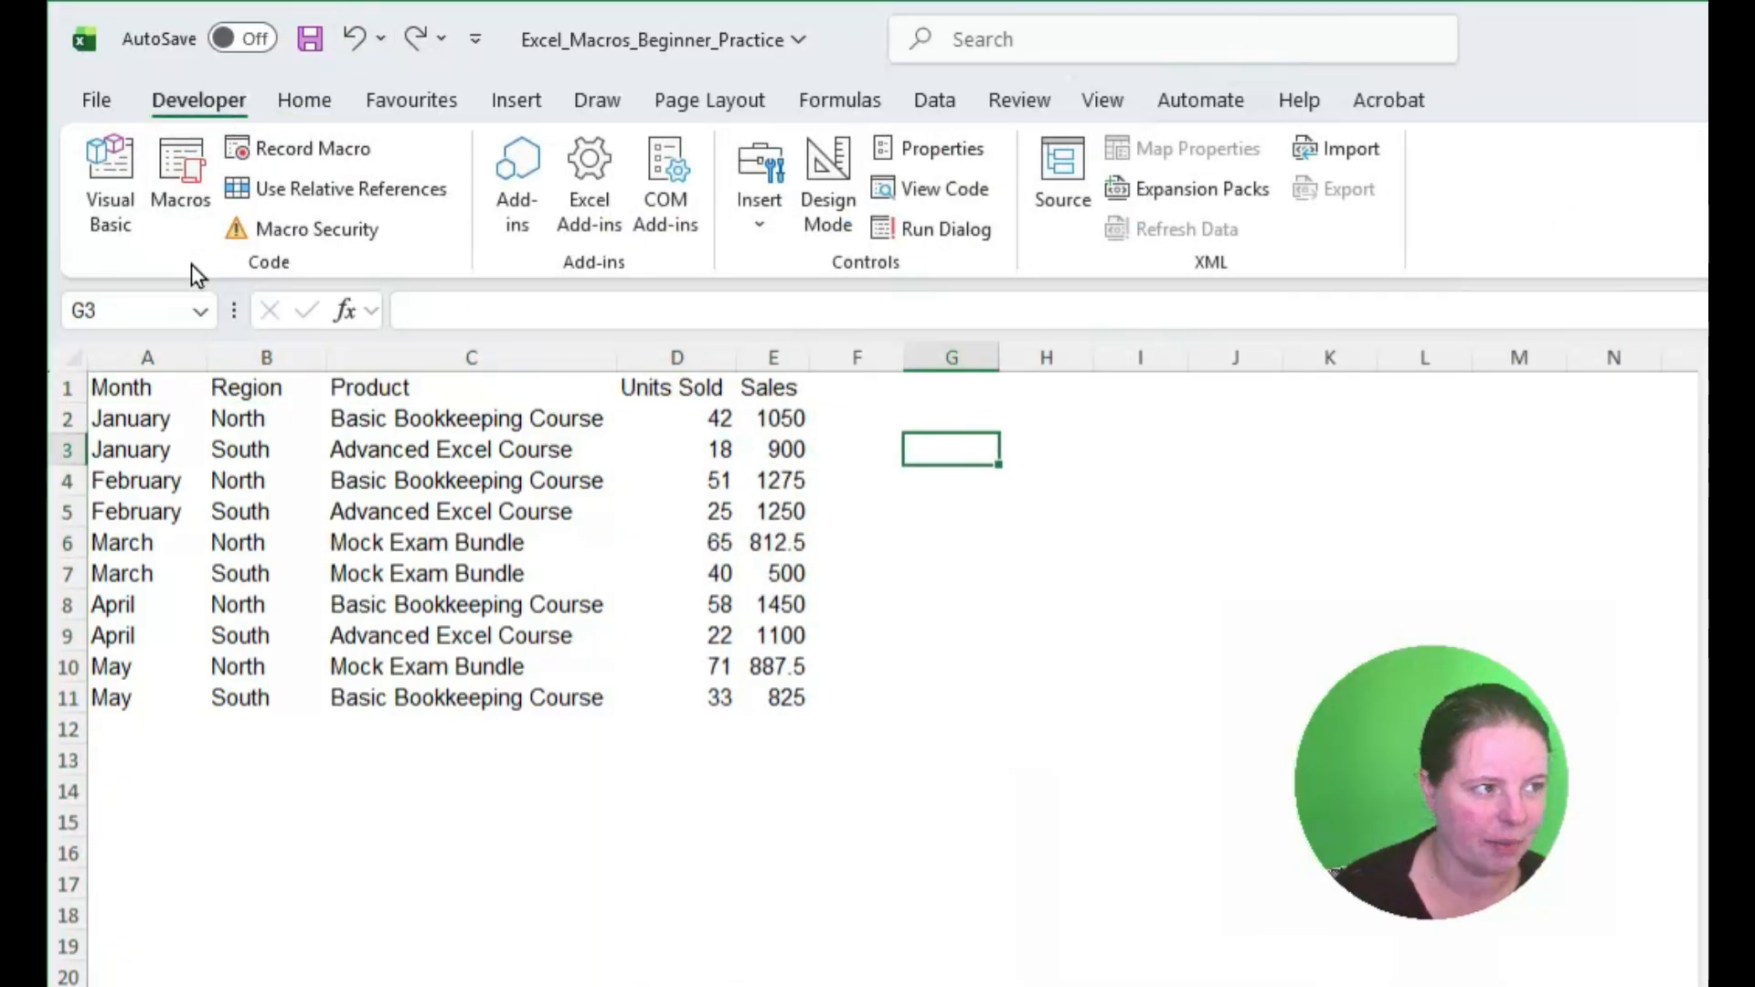
{"action": "left_click", "coordinate": [762, 214]}
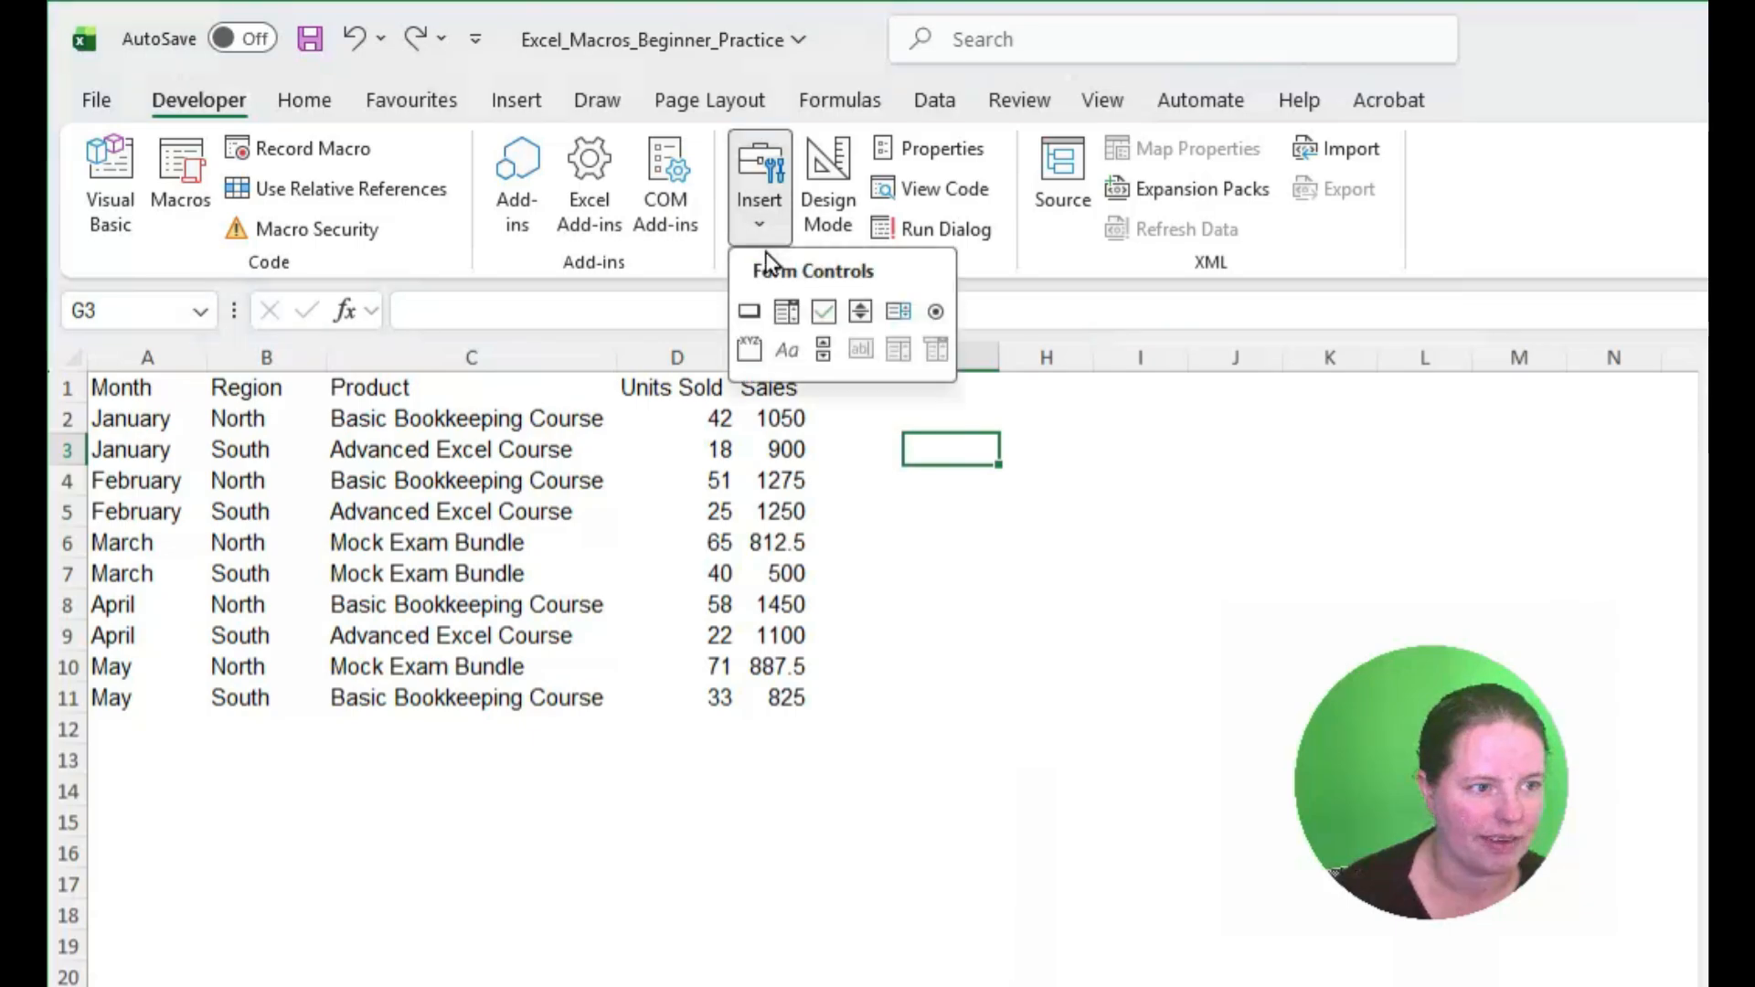
{"action": "left_click", "coordinate": [753, 312]}
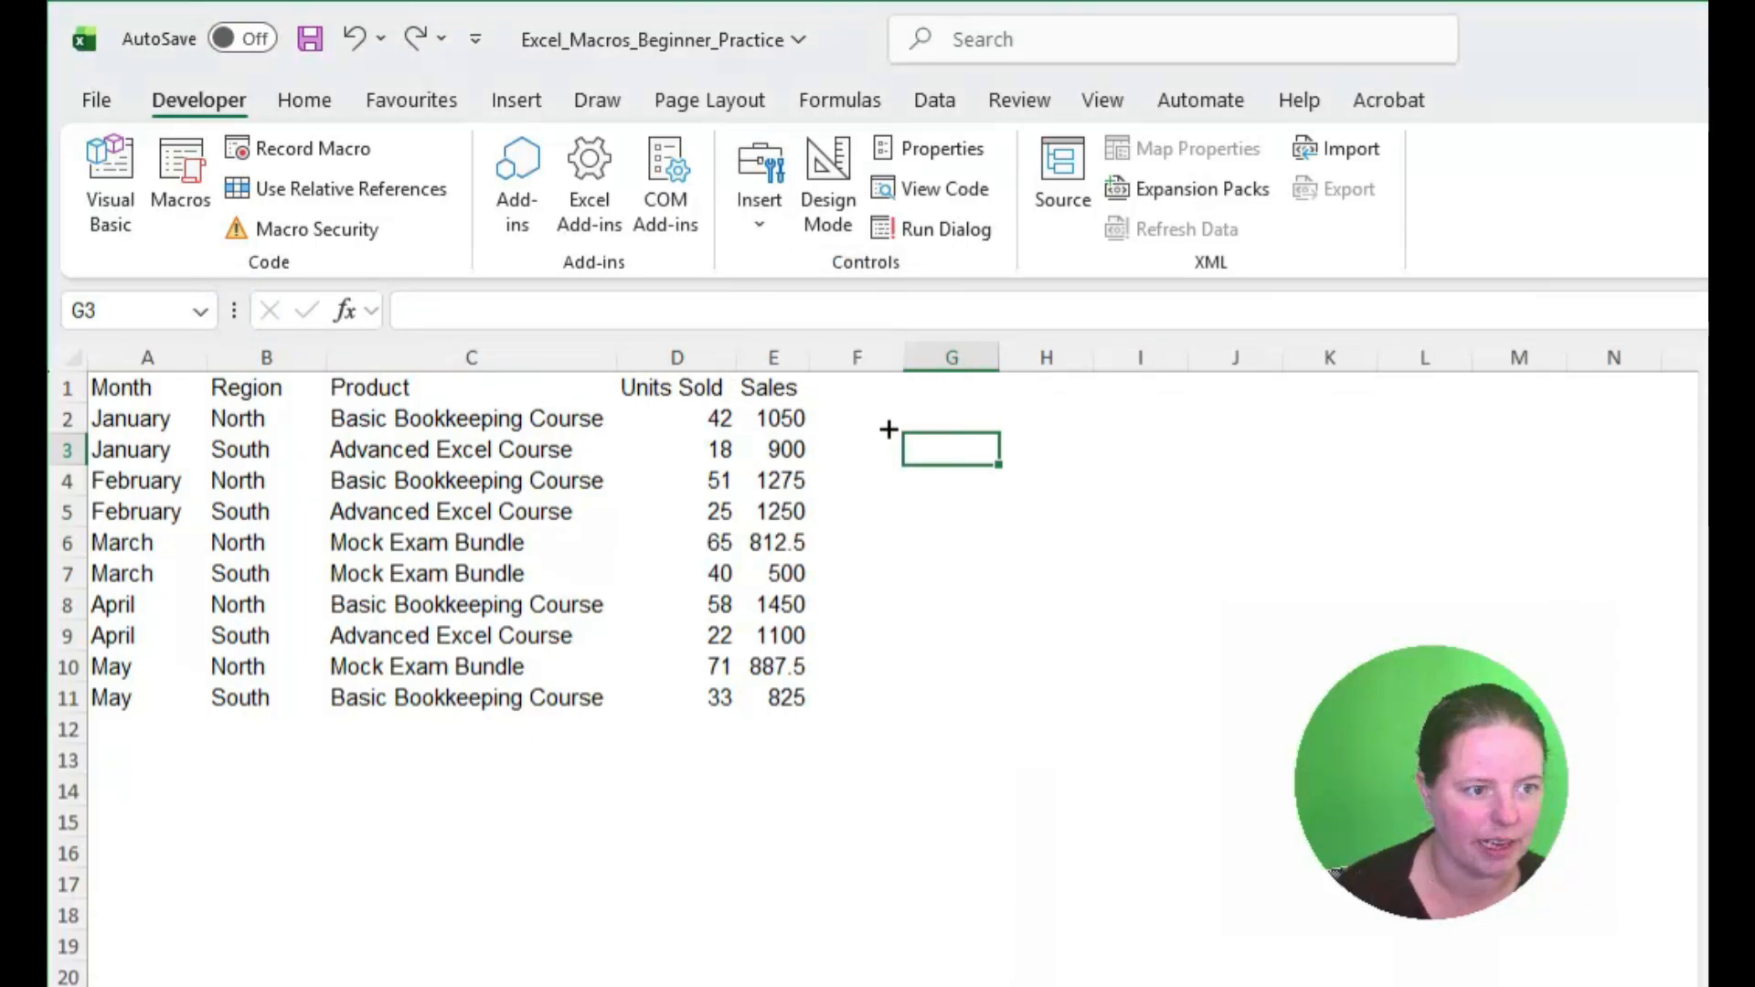
{"action": "left_click_drag", "start_coordinate": [897, 432], "coordinate": [1052, 505]}
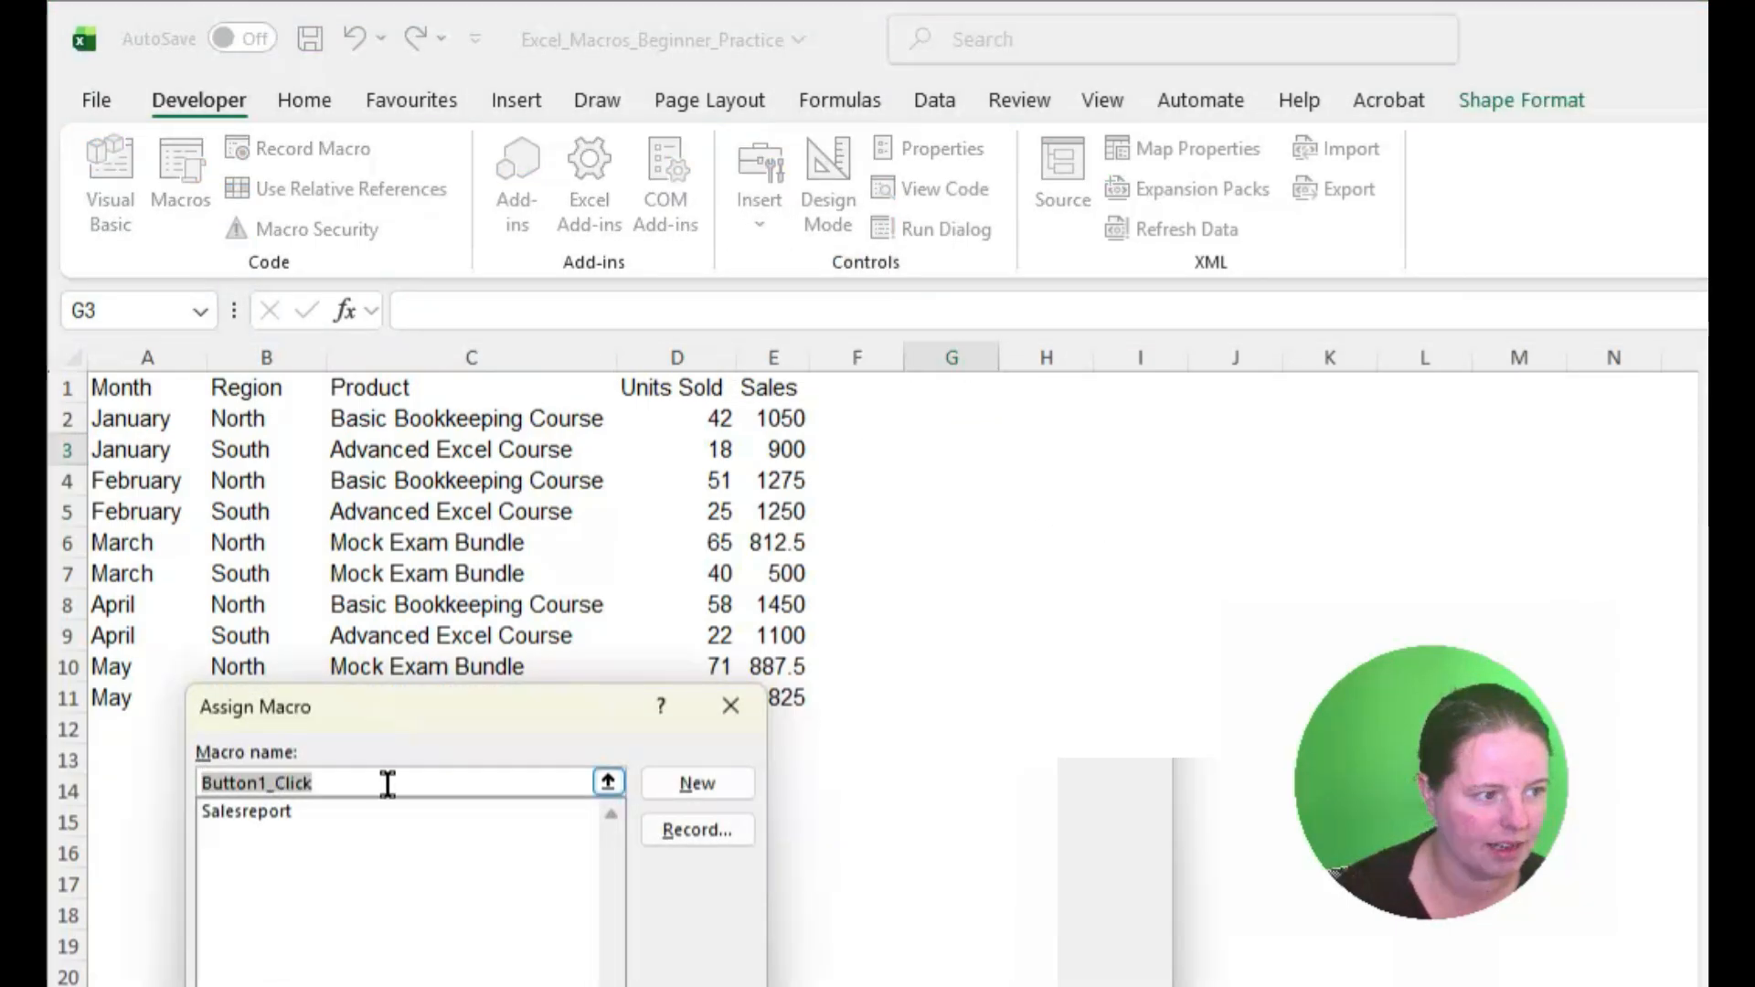
{"action": "left_click", "coordinate": [274, 811]}
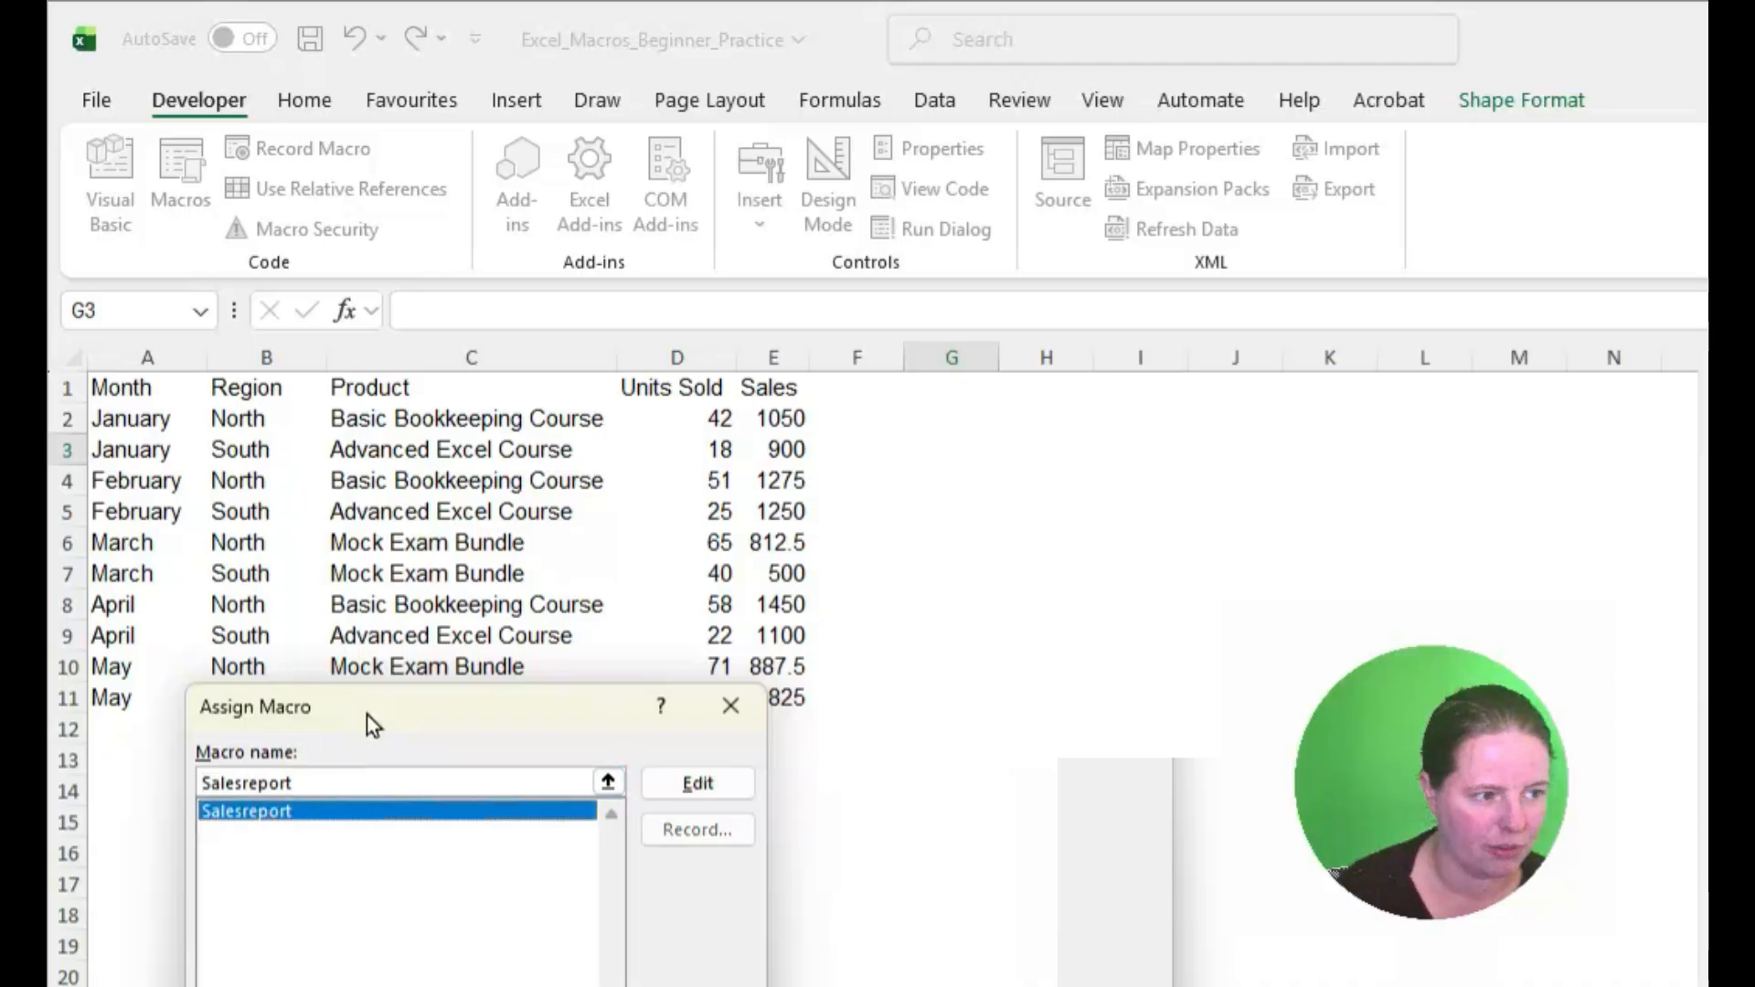
{"action": "left_click_drag", "start_coordinate": [366, 715], "coordinate": [479, 428]}
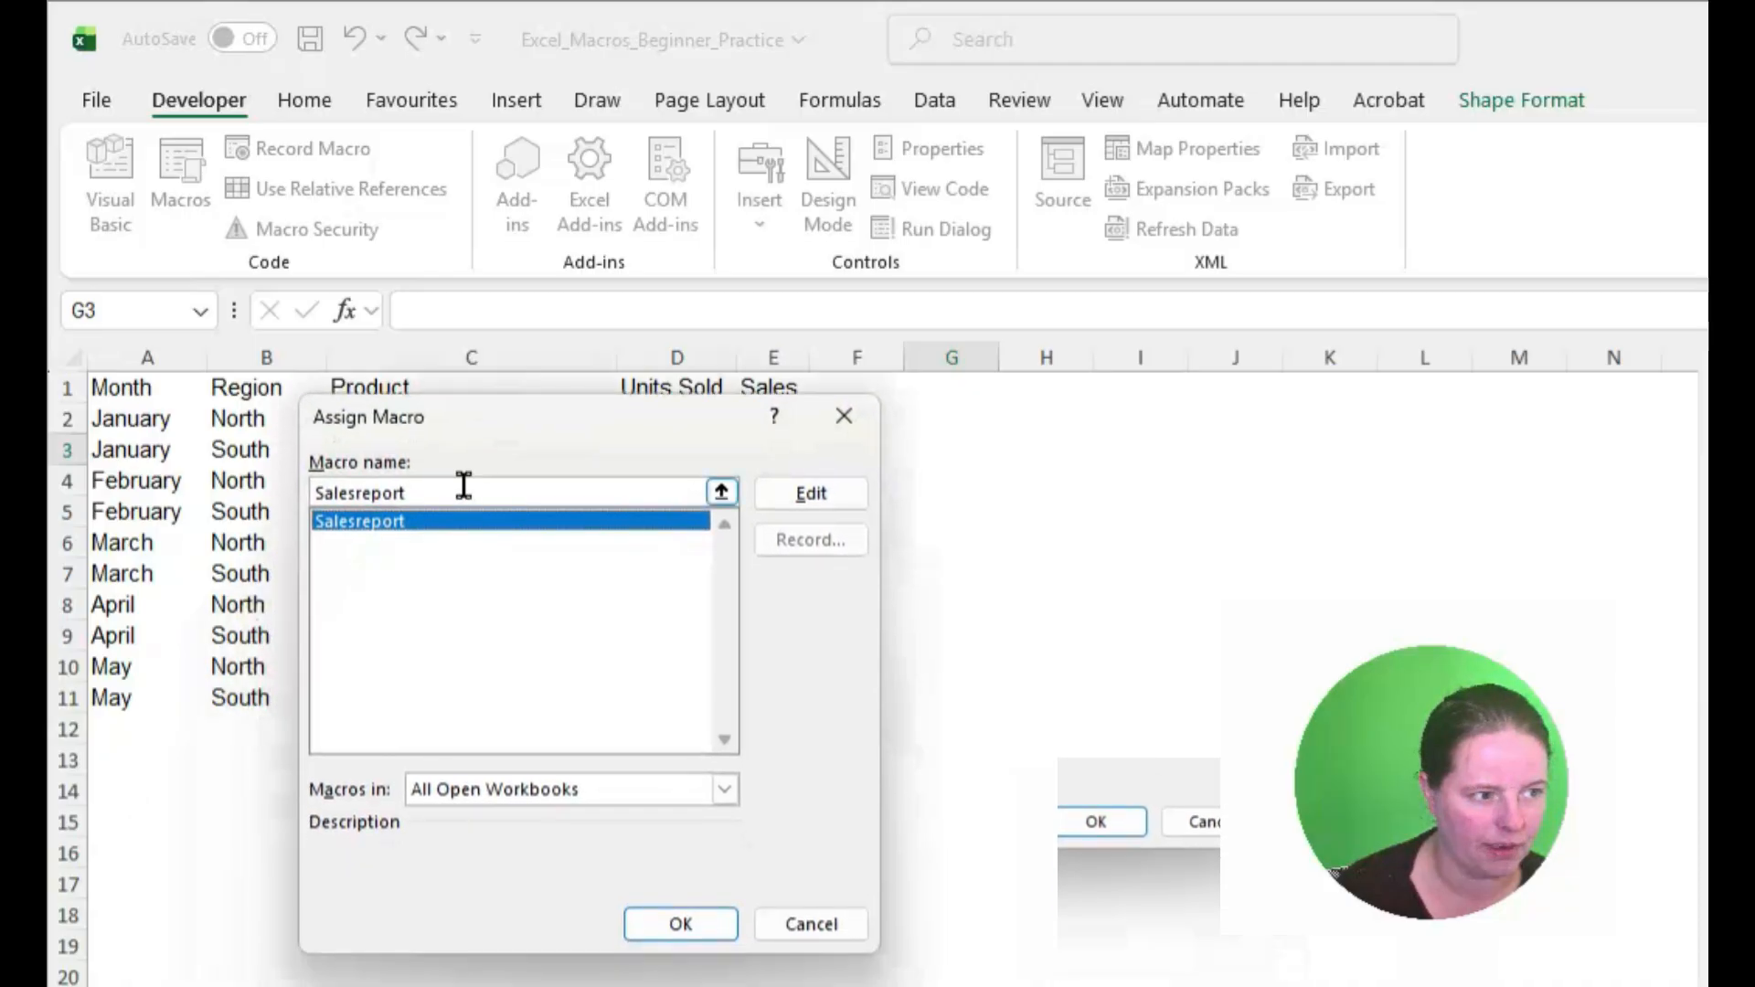
{"action": "left_click", "coordinate": [634, 923]}
Step: Replace the new button's label with Sales report
{"action": "left_click", "coordinate": [1006, 475]}
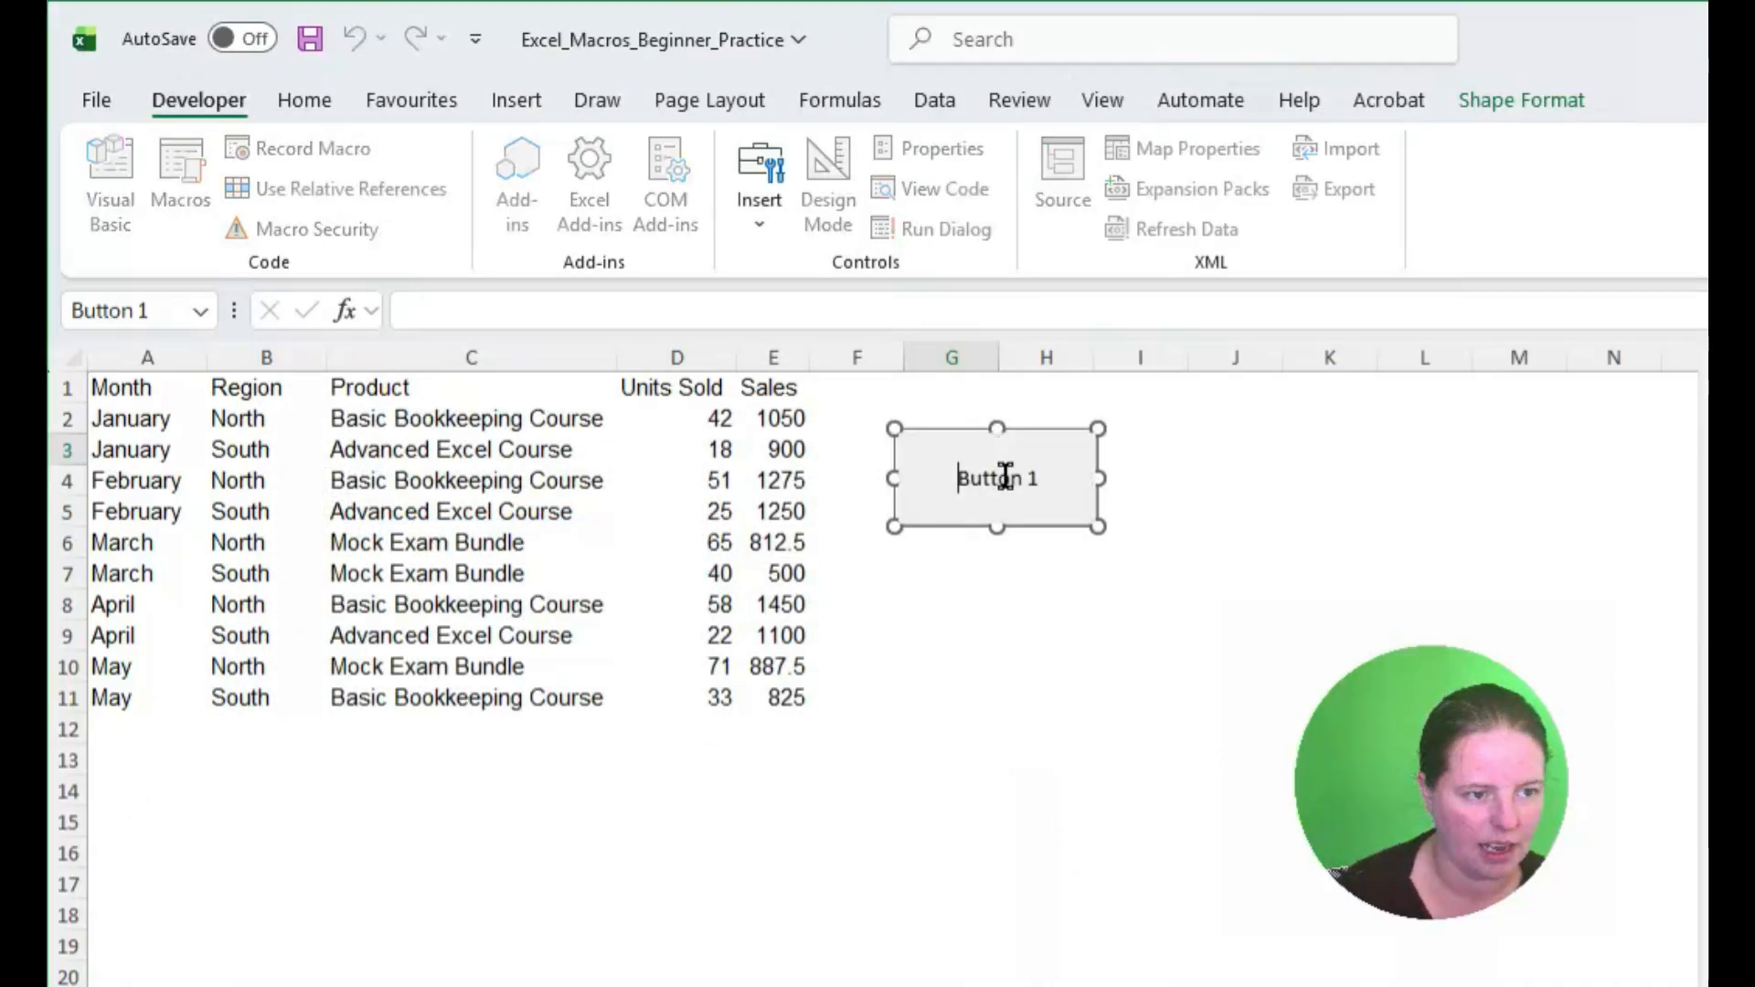
{"action": "key", "text": "Delete"}
{"action": "key", "text": "Delete"}
{"action": "key", "text": "Delete"}
{"action": "key", "text": "Delete"}
{"action": "key", "text": "Delete"}
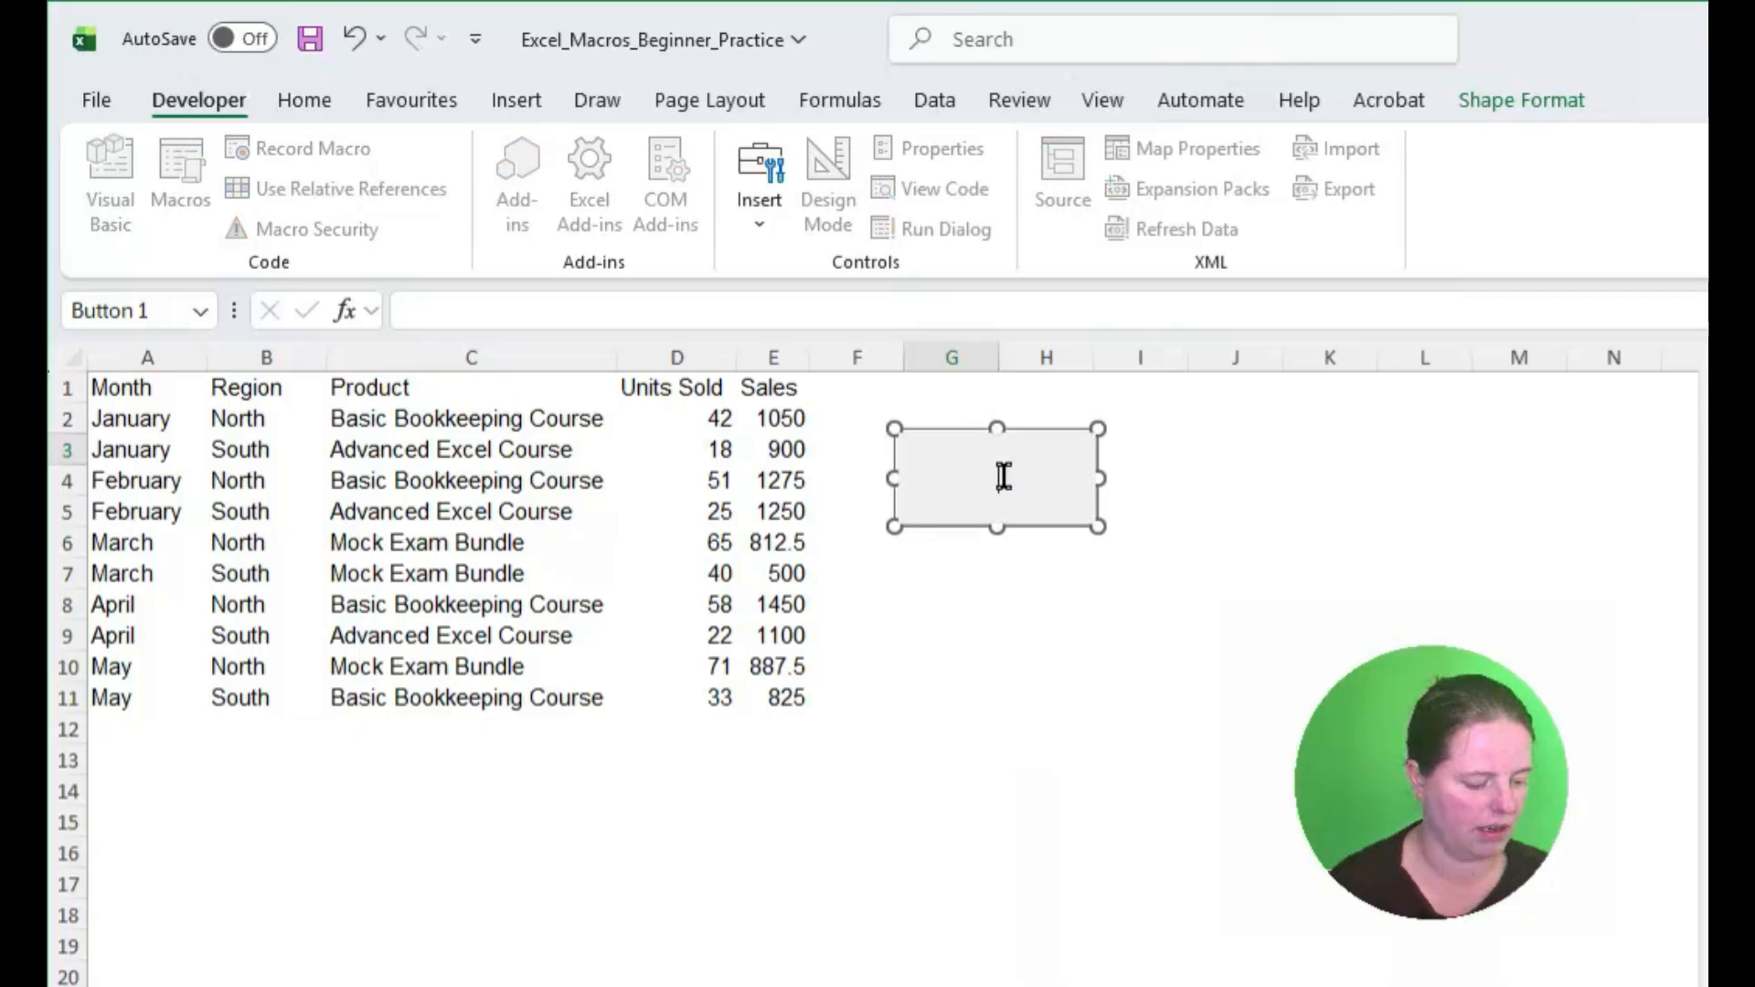
{"action": "type", "text": "Sales report"}
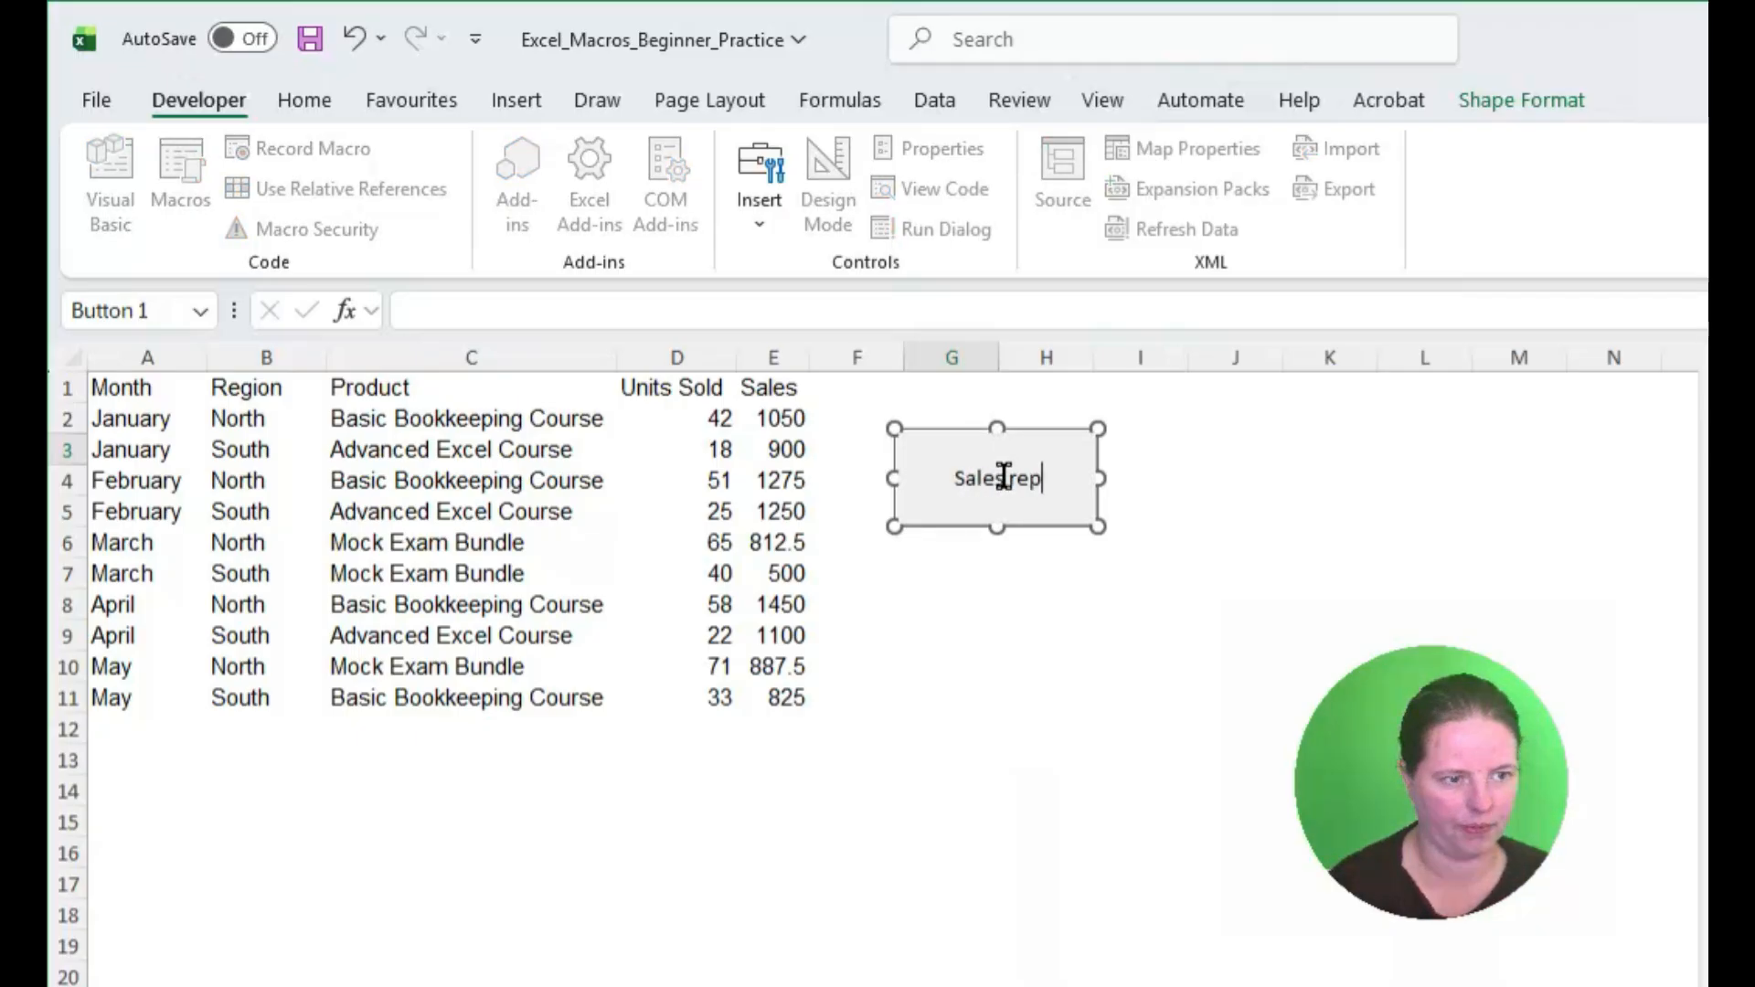
{"action": "left_click", "coordinate": [1017, 581]}
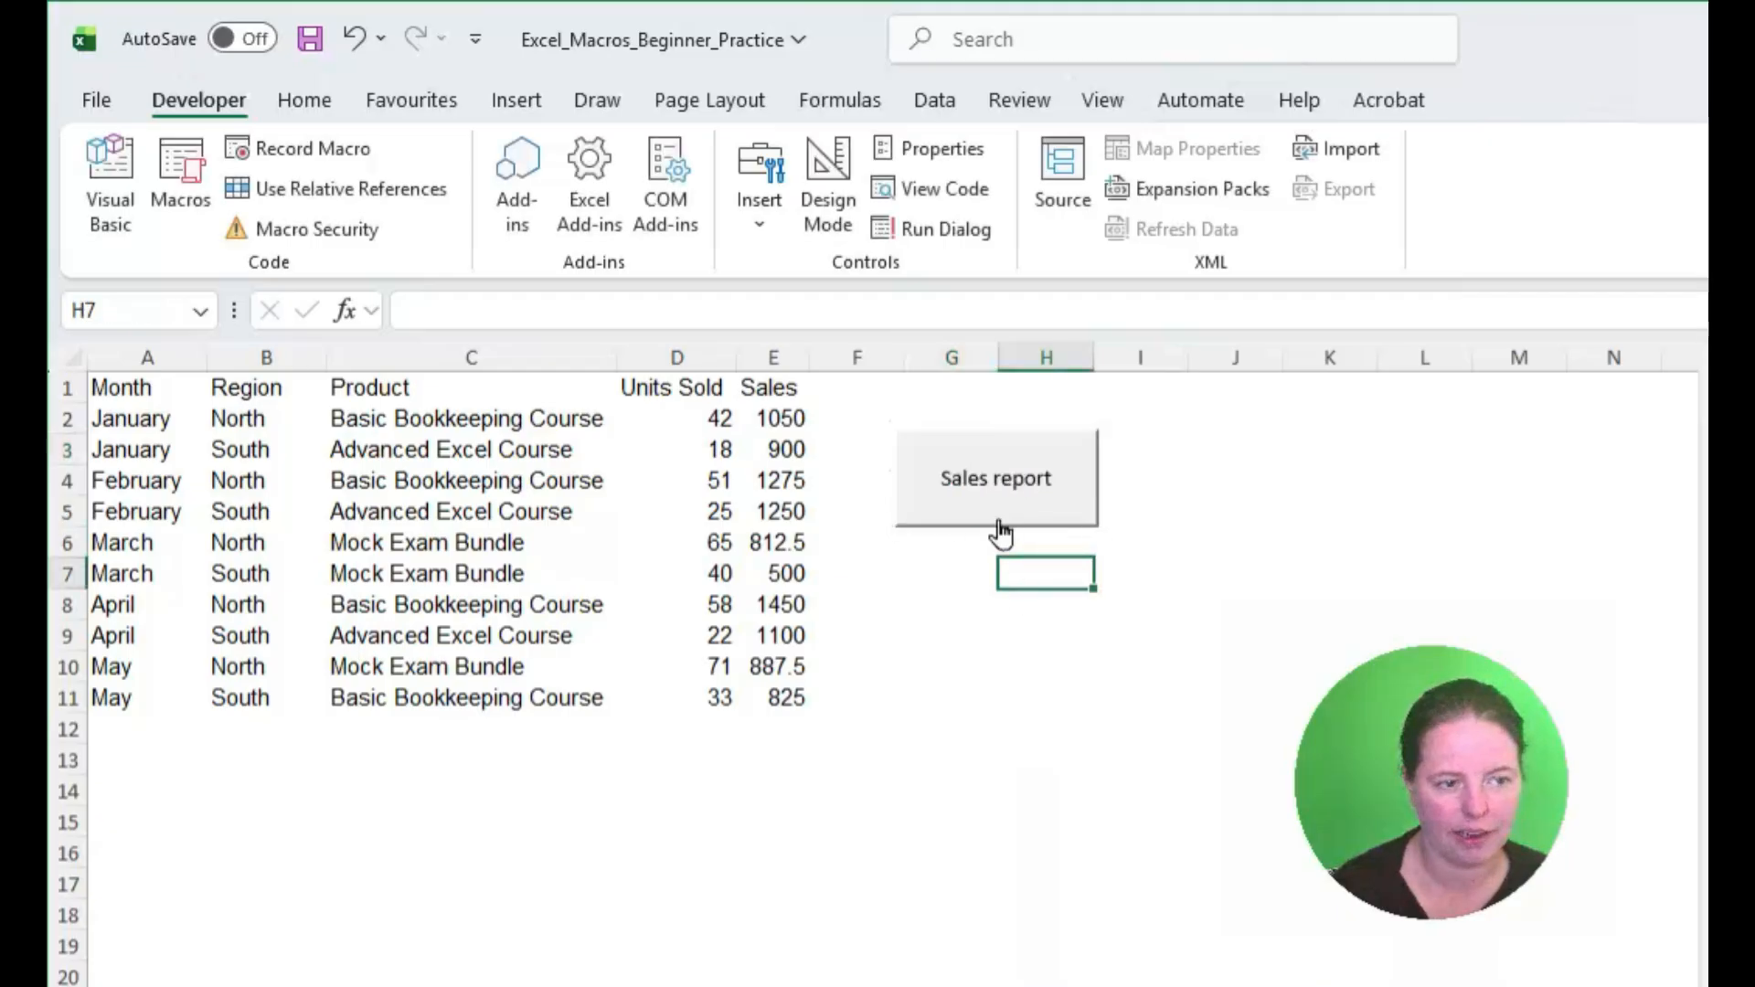
Step: Run the Salesreport macro from the Sales report button to format the sales table
{"action": "left_click", "coordinate": [1001, 508]}
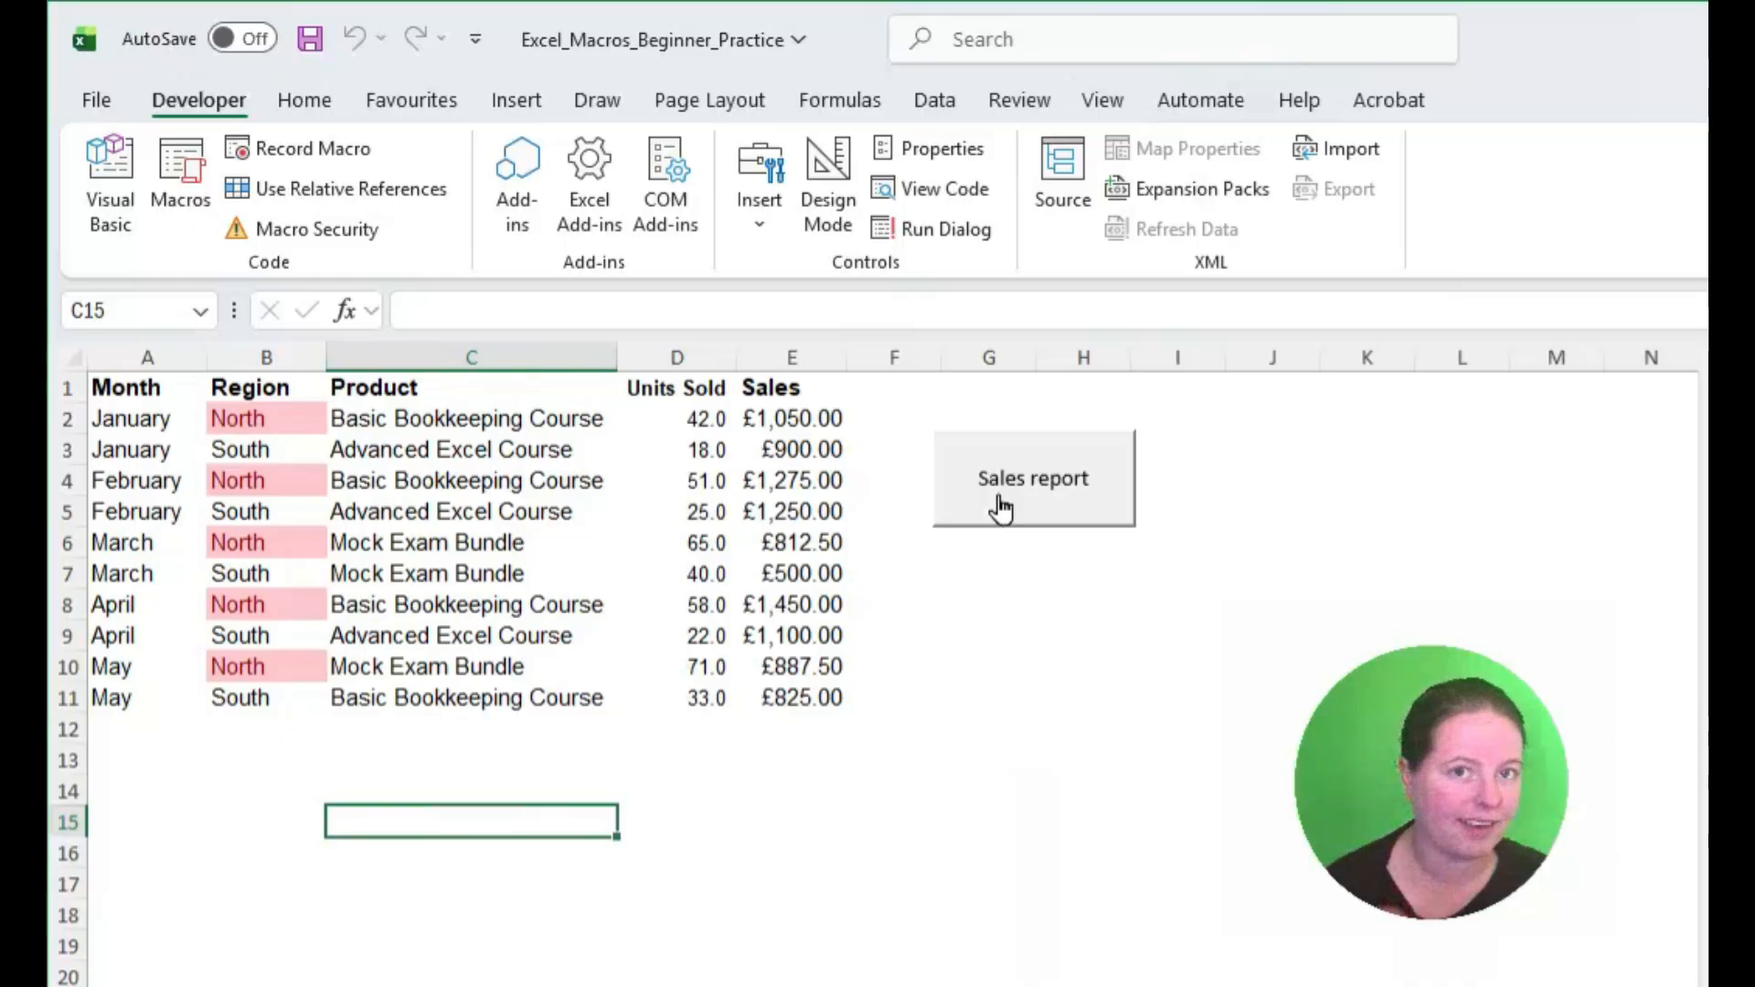
{"action": "left_click_drag", "start_coordinate": [803, 386], "coordinate": [57, 729]}
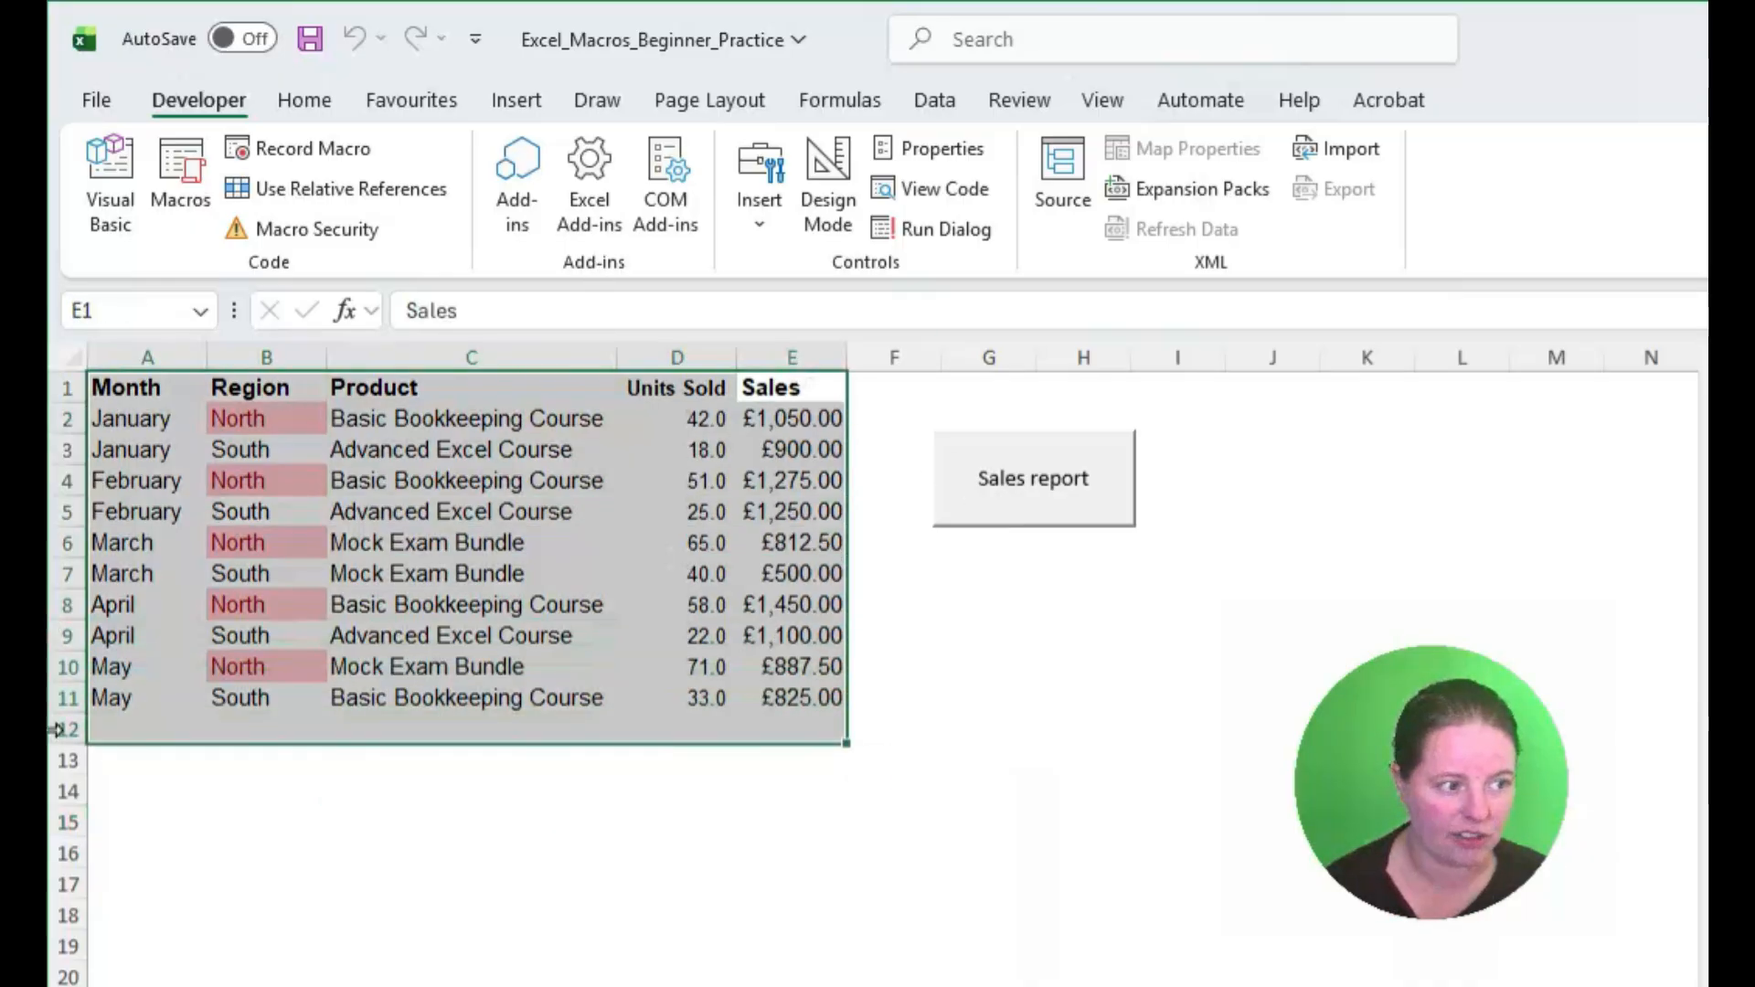
{"action": "left_click", "coordinate": [1085, 694]}
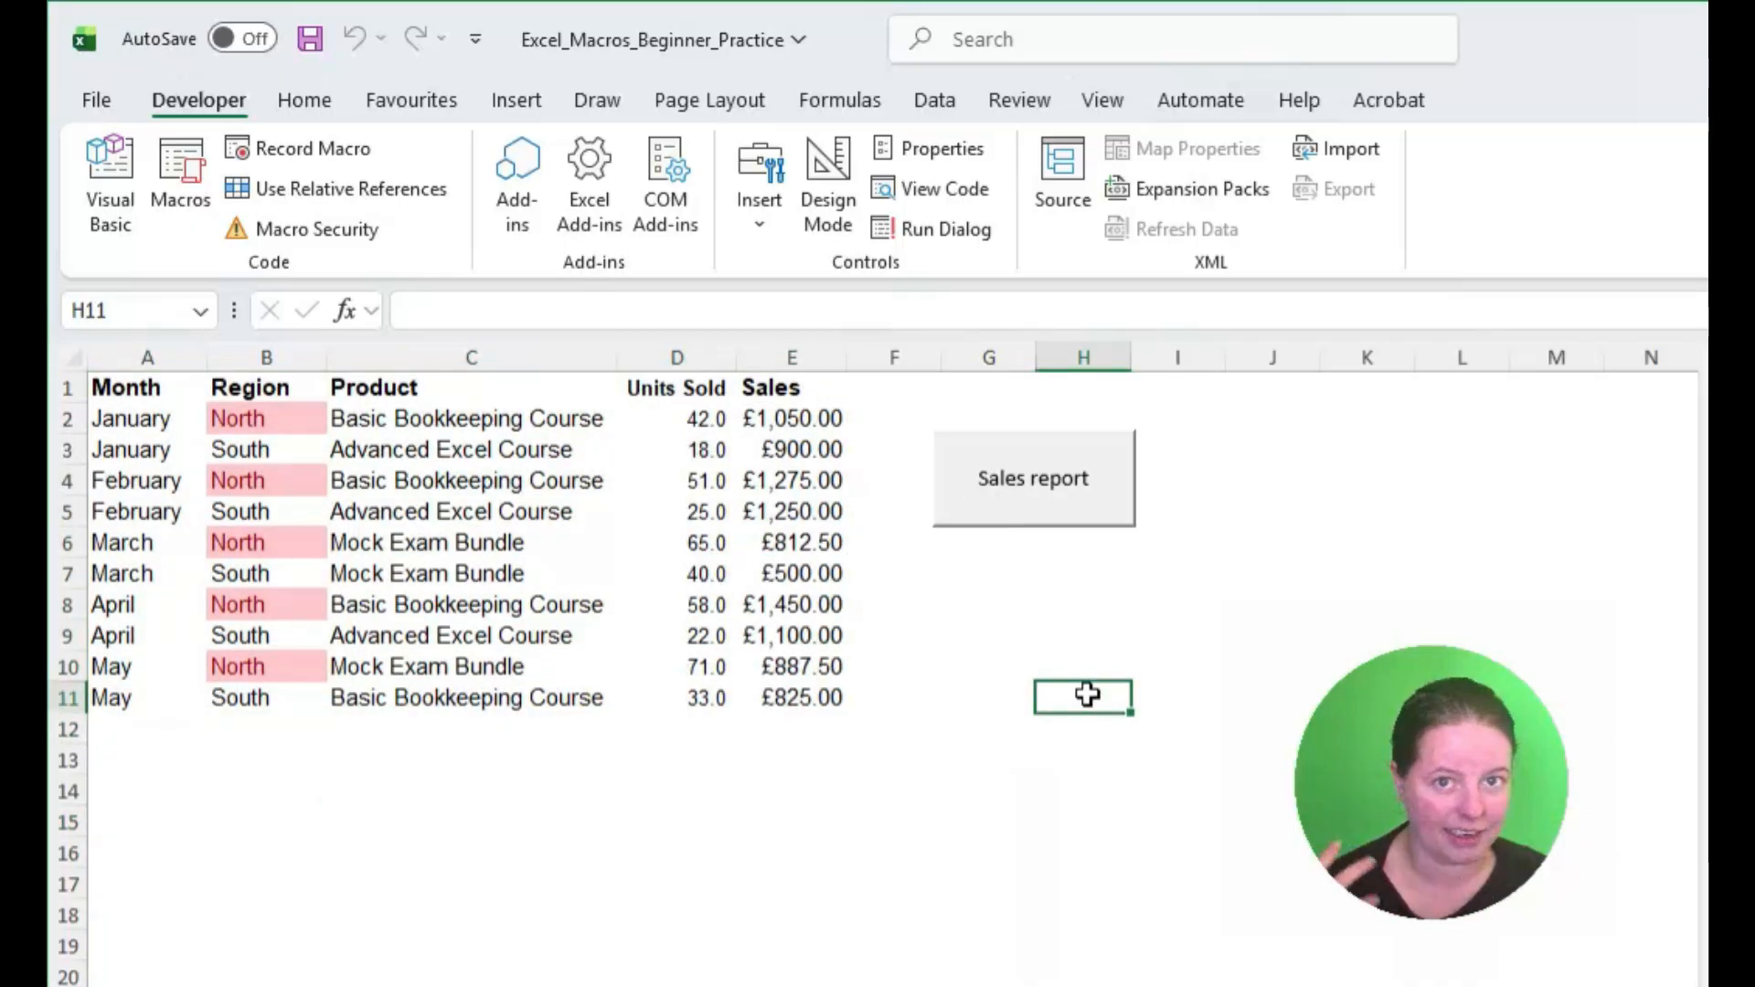